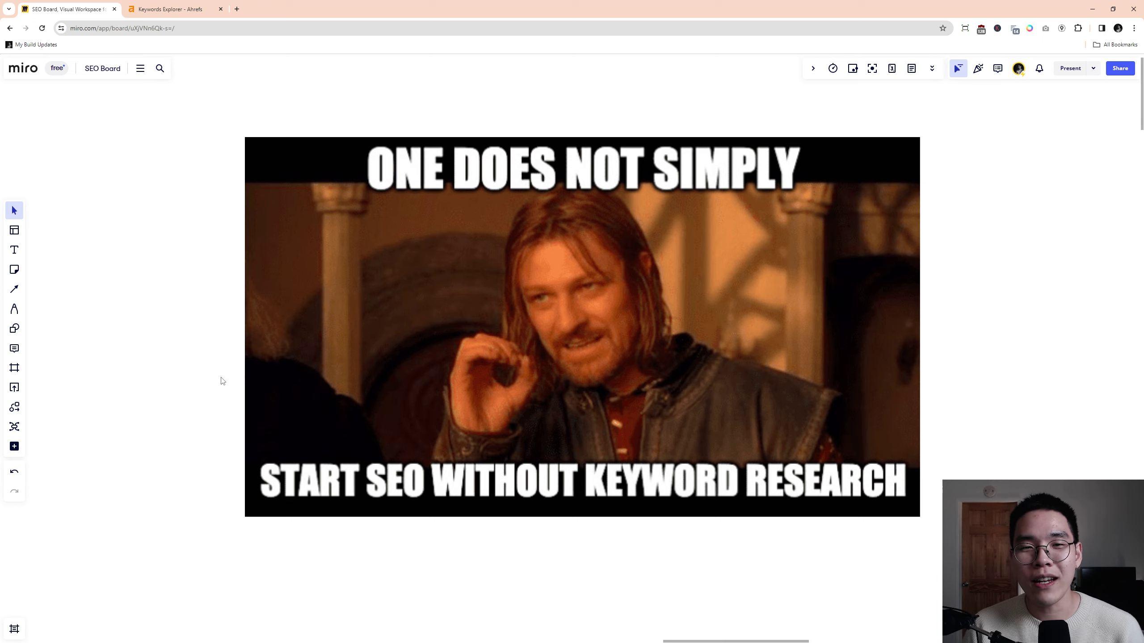
# Add the text "fertility acupuncture" beside the "I use my brain first" keyword research meme, clear of the image.
pyautogui.scroll(-10, 485, 375)
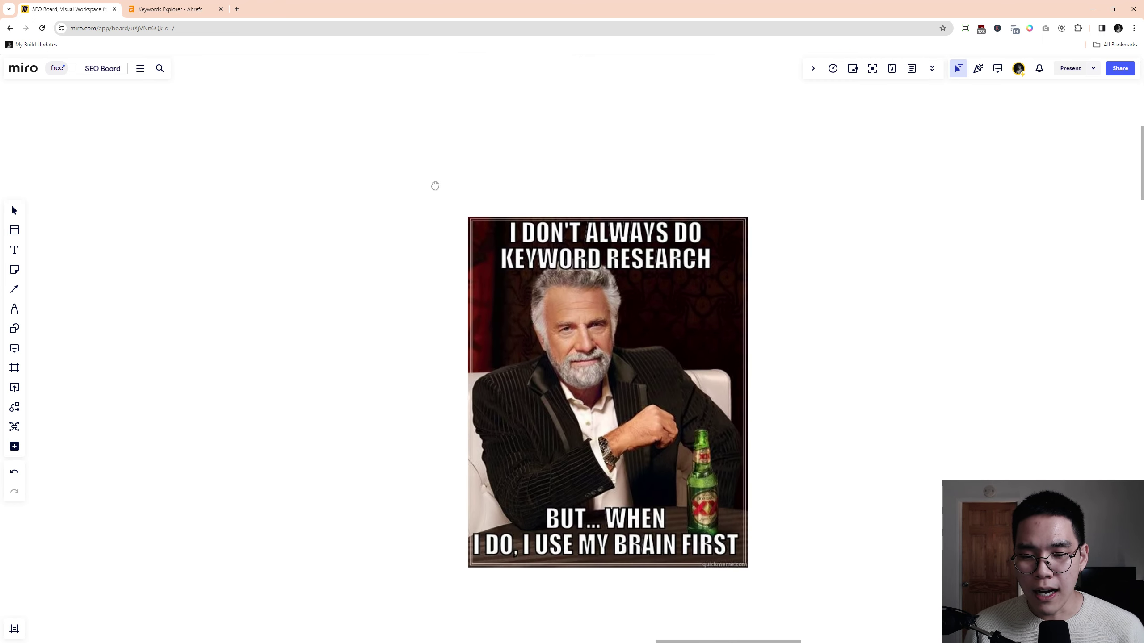
pyautogui.moveTo(269, 360); pyautogui.dragTo(240, 391)
pyautogui.scroll(2, 240, 391)
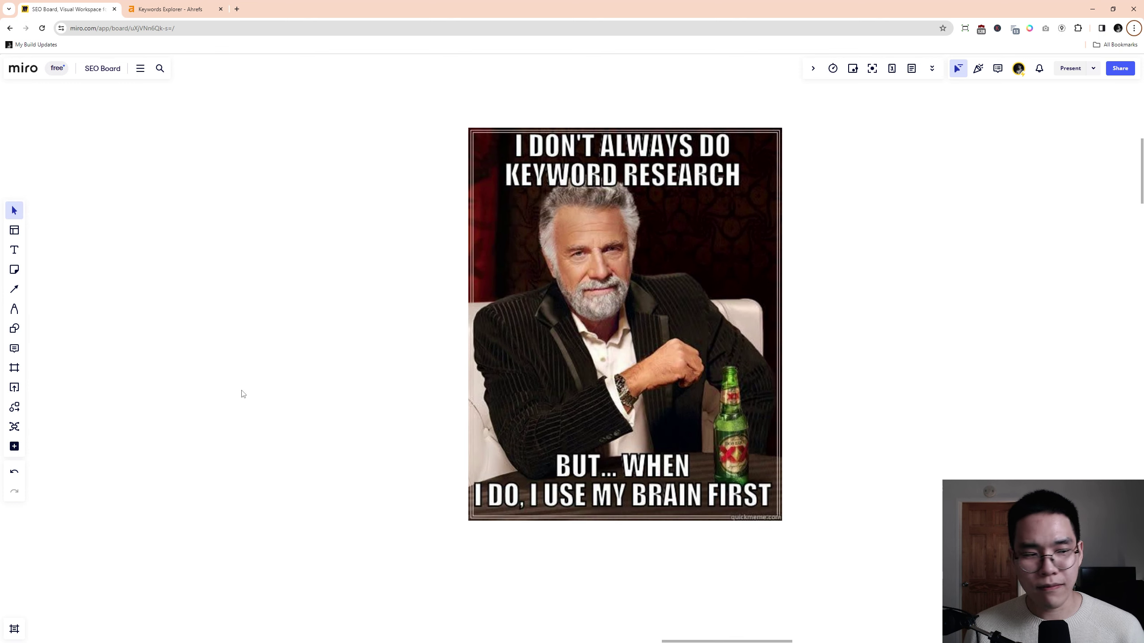
pyautogui.moveTo(321, 400); pyautogui.dragTo(279, 404)
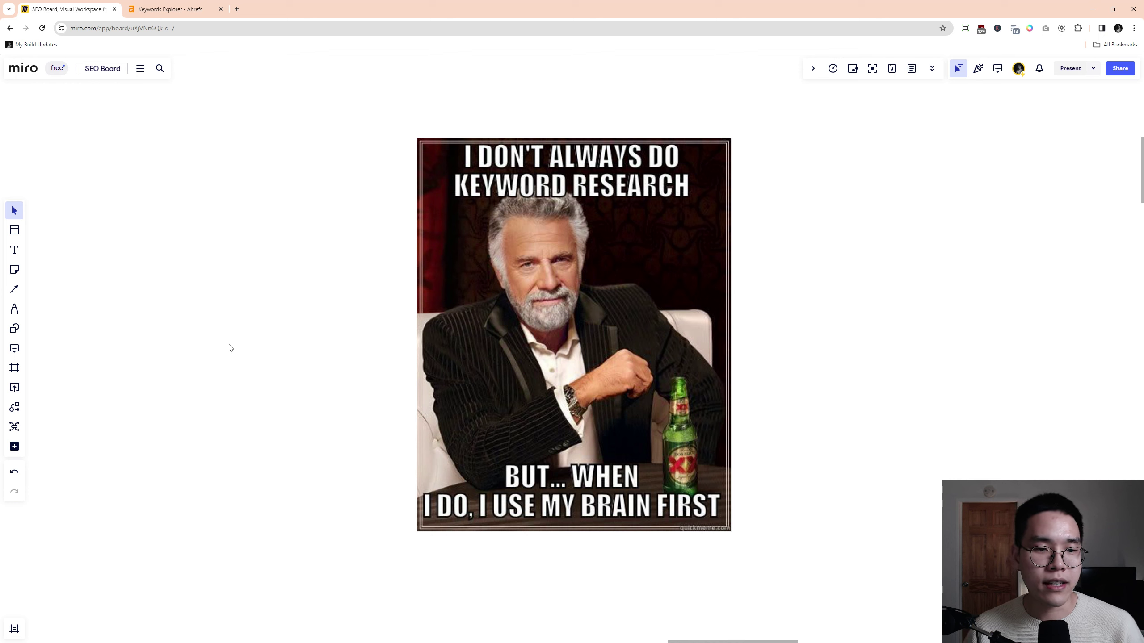
pyautogui.press('t')
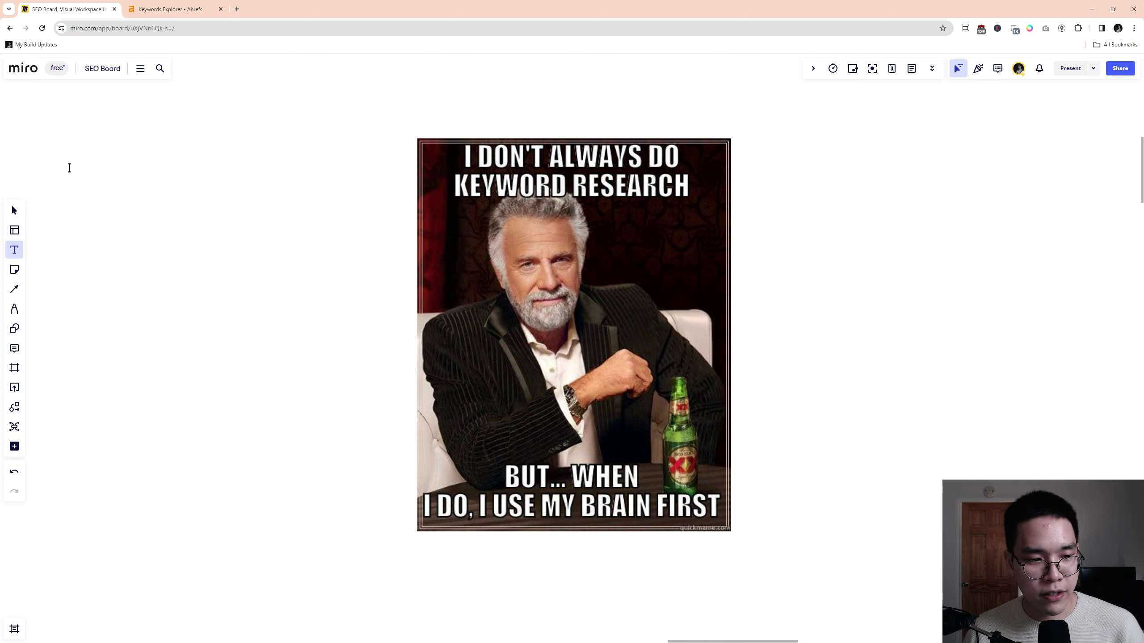
pyautogui.click(212, 228)
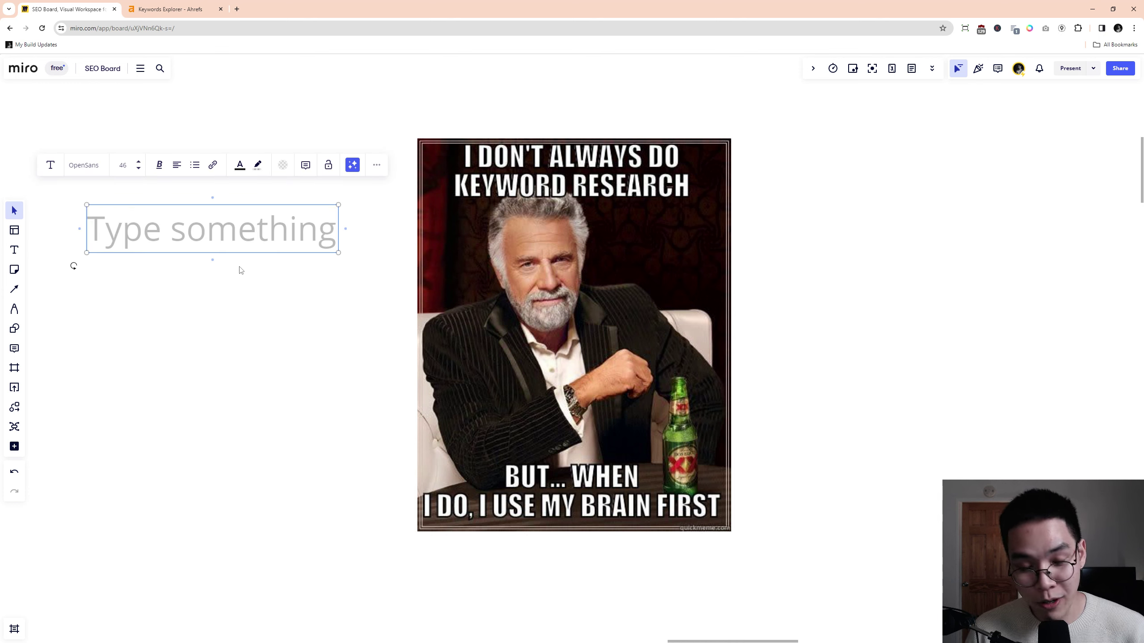
pyautogui.write('a')
pyautogui.press('BackSpace')
pyautogui.write('fer')
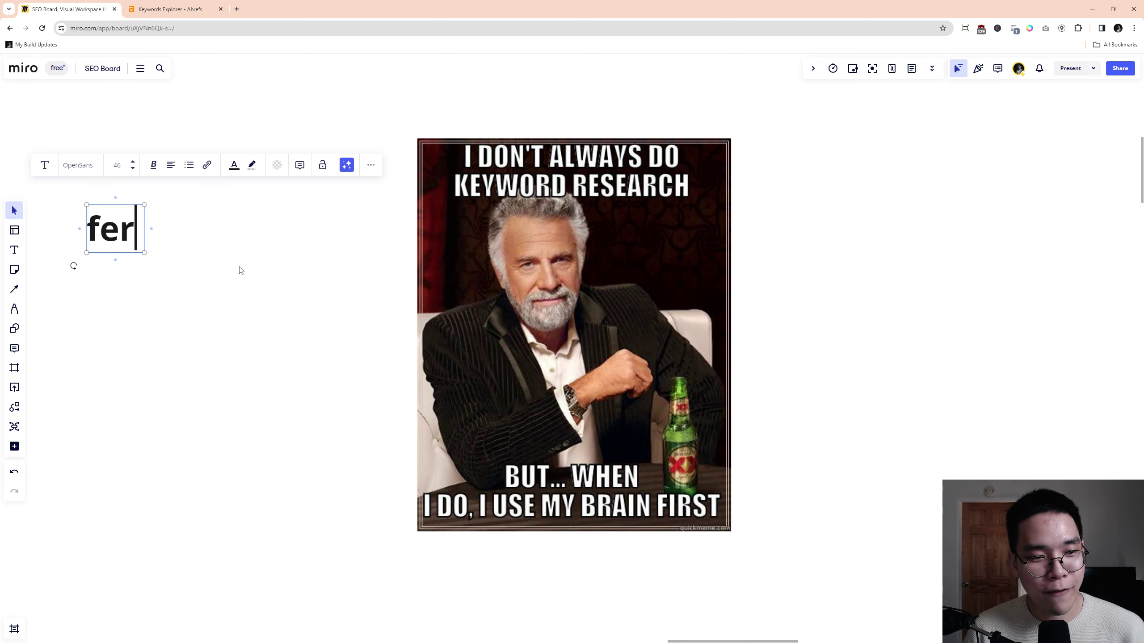
pyautogui.write('tility acupuncture')
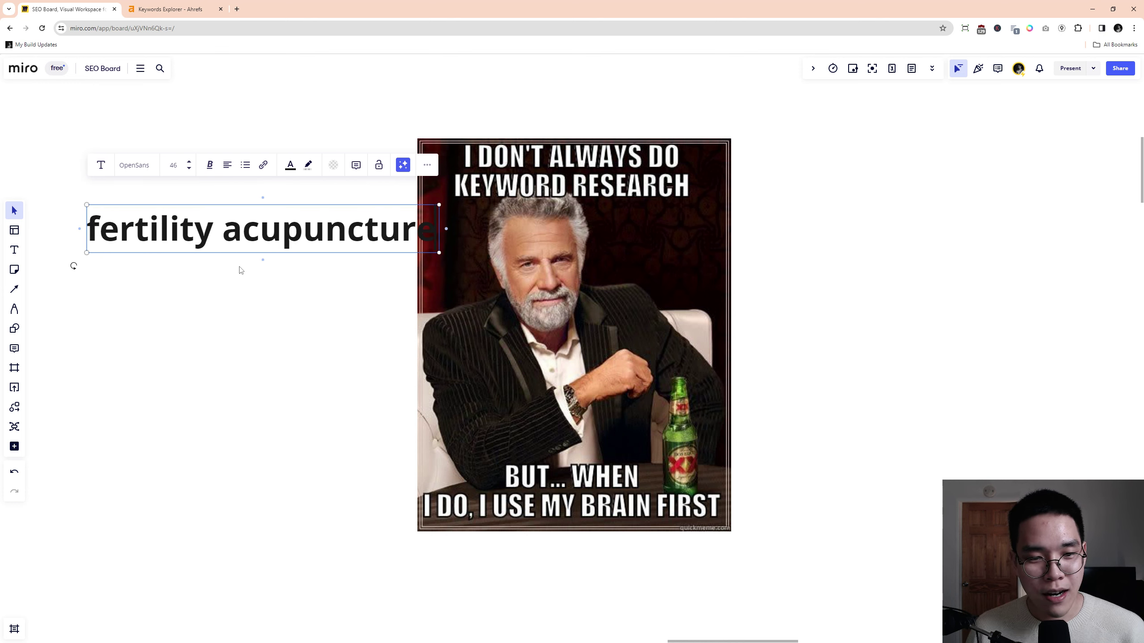
pyautogui.press('Escape')
pyautogui.moveTo(266, 250); pyautogui.dragTo(295, 388)
# Add a second text reading "acupuncture for women's issues" below "fertility acupuncture".
pyautogui.write('t')
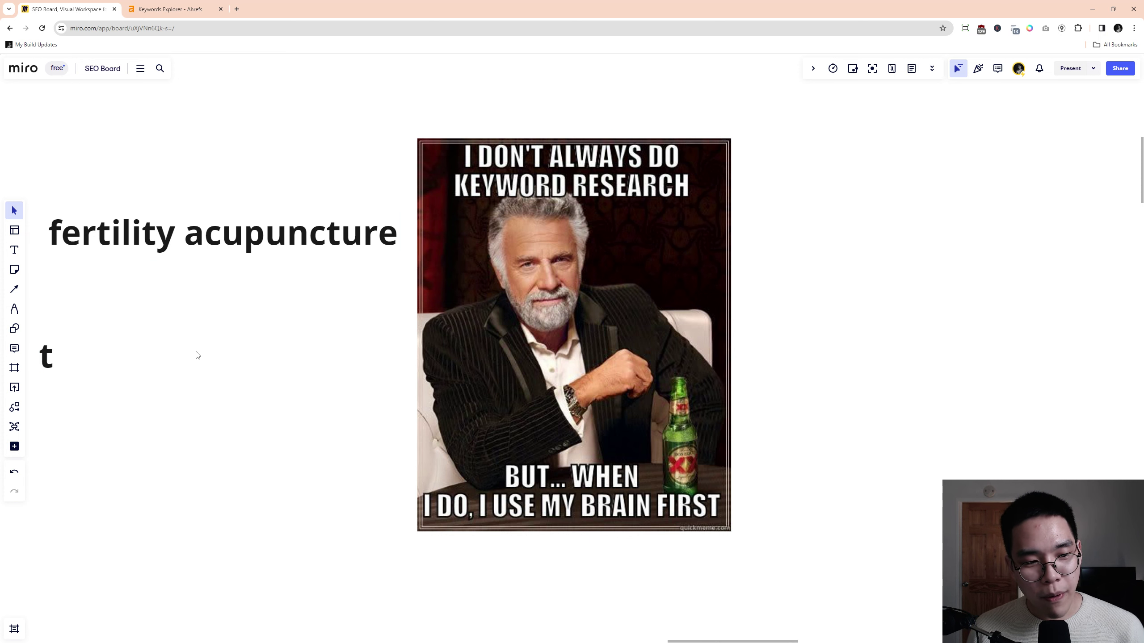
pyautogui.doubleClick(44, 358)
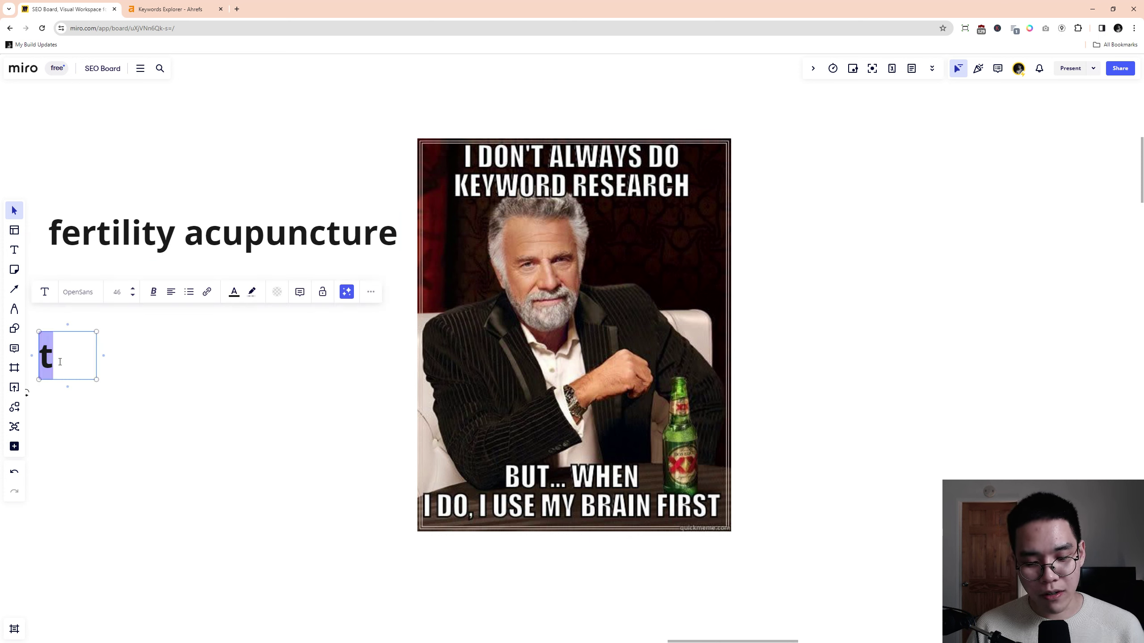
pyautogui.write('acupunctu')
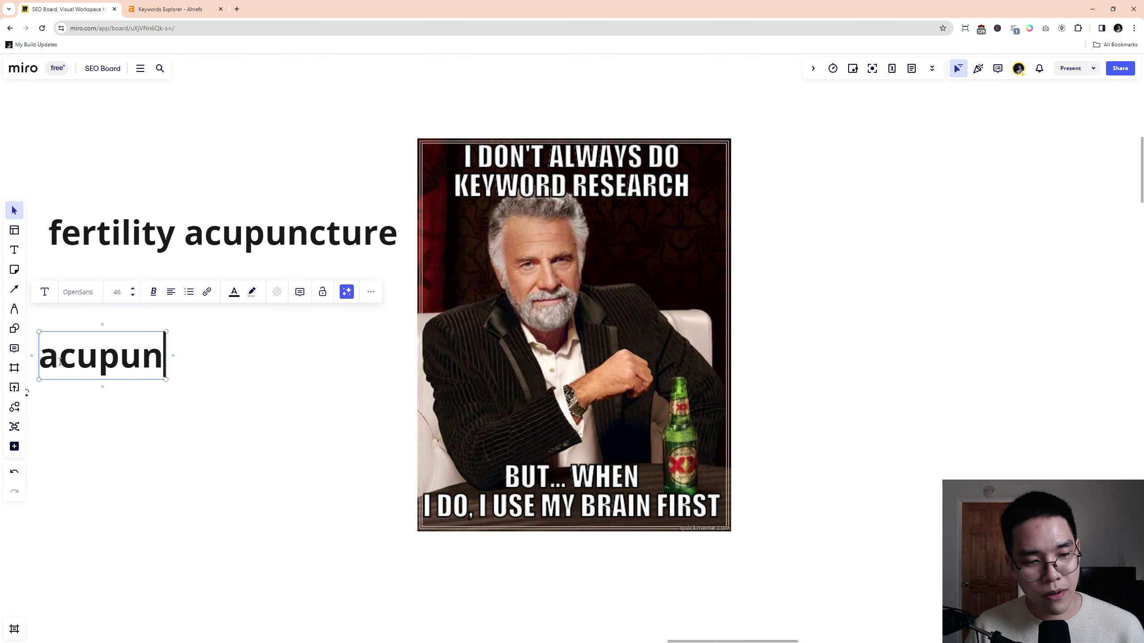
pyautogui.press('BackSpace')
pyautogui.press('BackSpace')
pyautogui.write('tur')
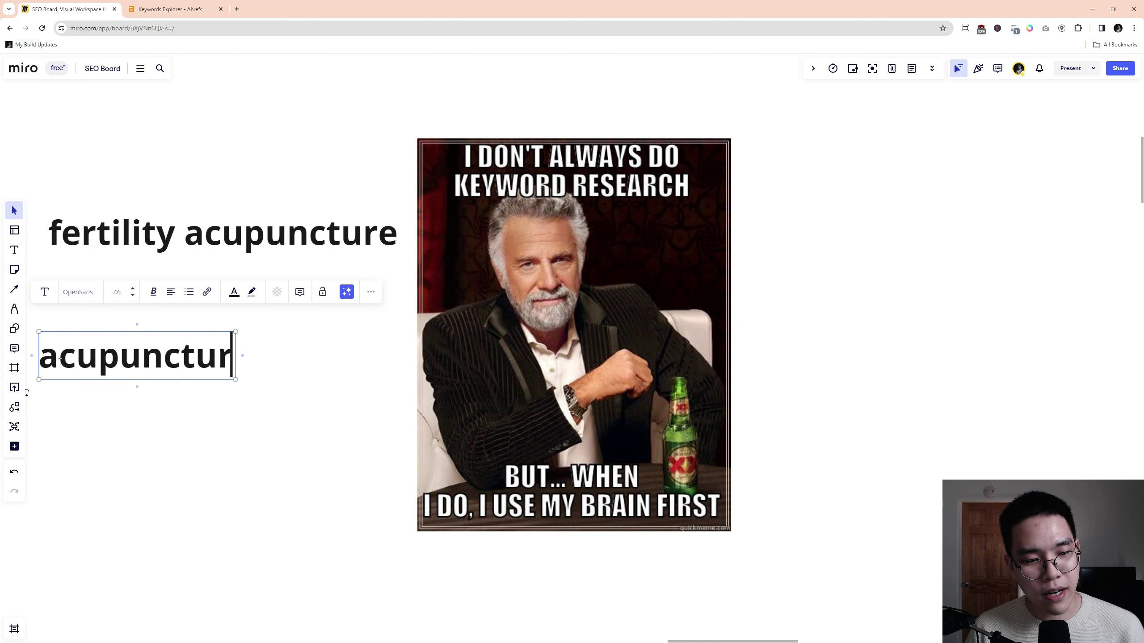
pyautogui.write('e for wome')
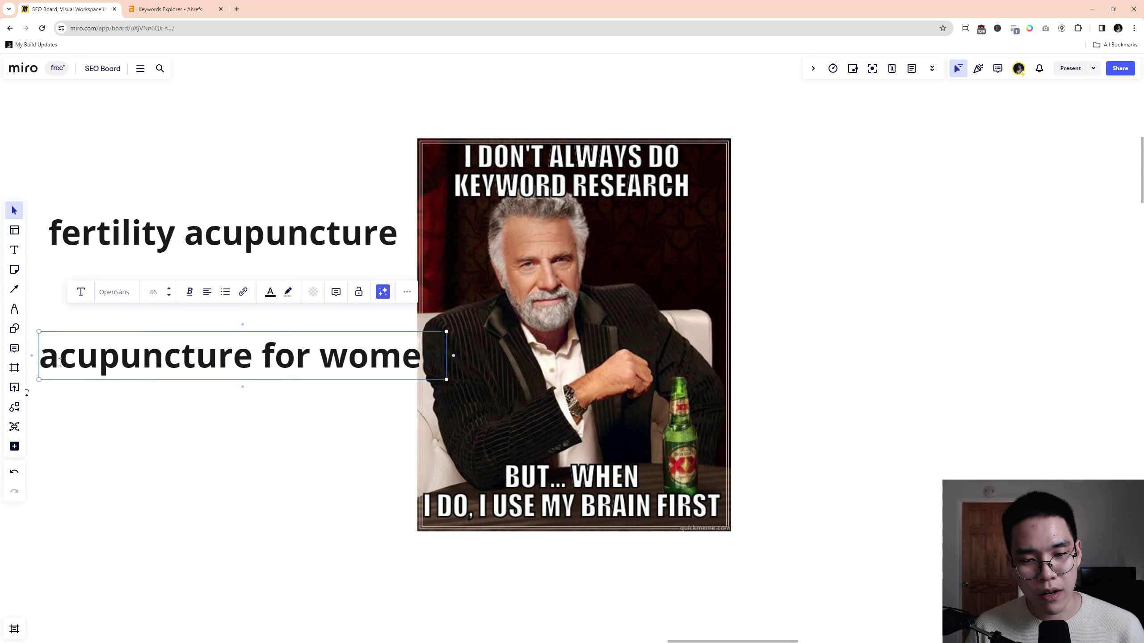
pyautogui.write("n's issues")
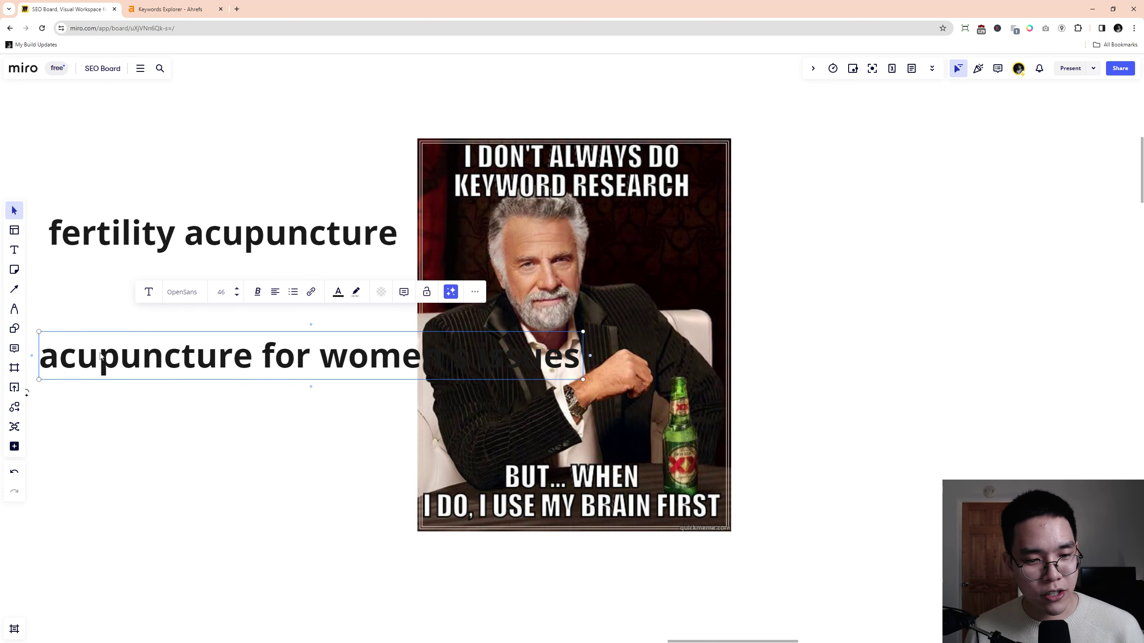
# Shrink the "acupuncture for women's issues" text to size 32 and move it up beside the meme image.
pyautogui.press('Escape')
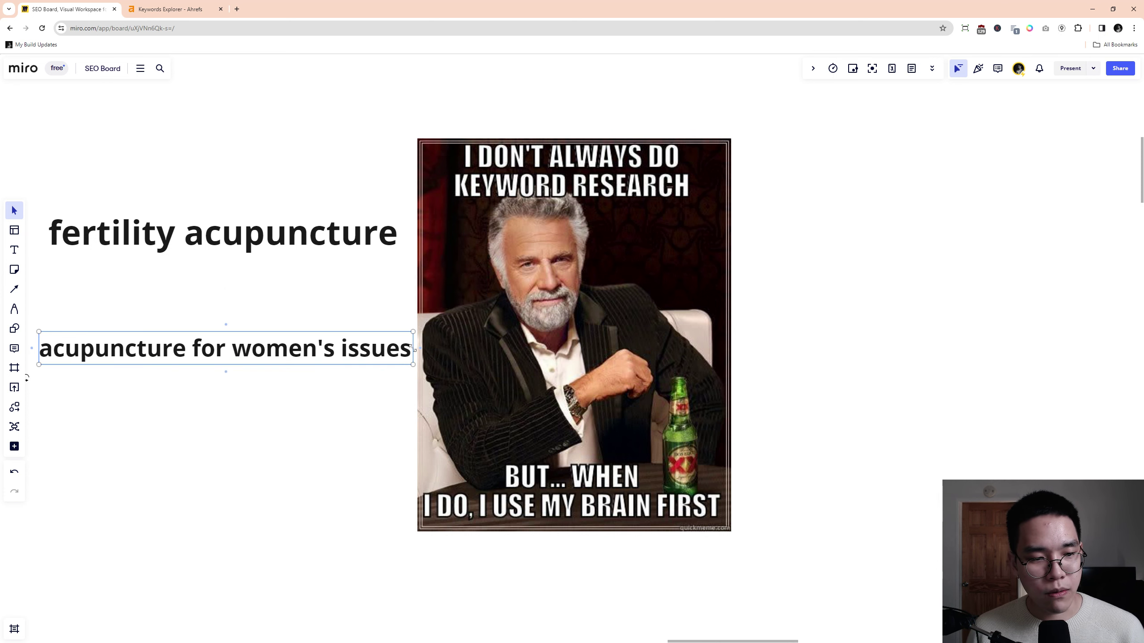
pyautogui.moveTo(385, 341); pyautogui.dragTo(378, 331)
pyautogui.click(349, 380)
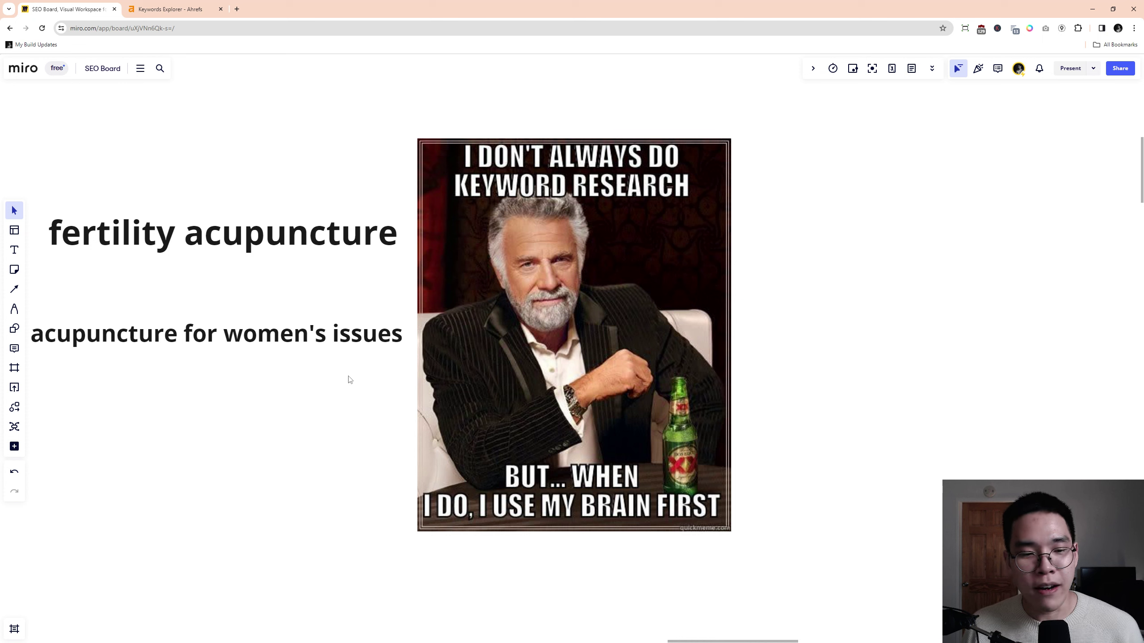
pyautogui.moveTo(311, 413); pyautogui.dragTo(301, 280)
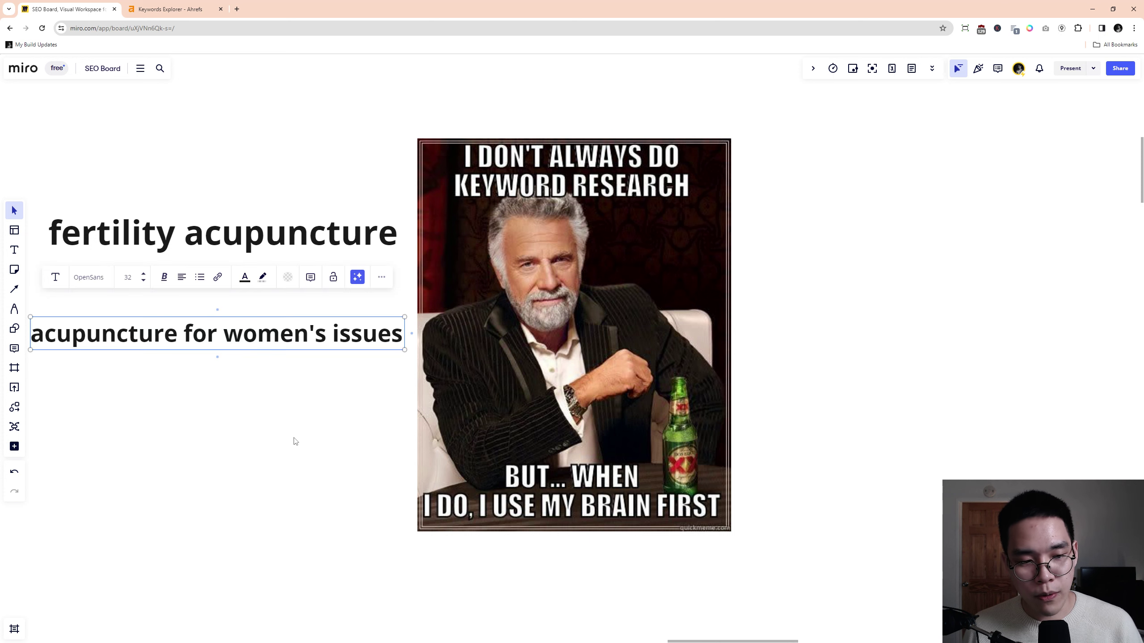
pyautogui.moveTo(297, 496); pyautogui.dragTo(163, 333)
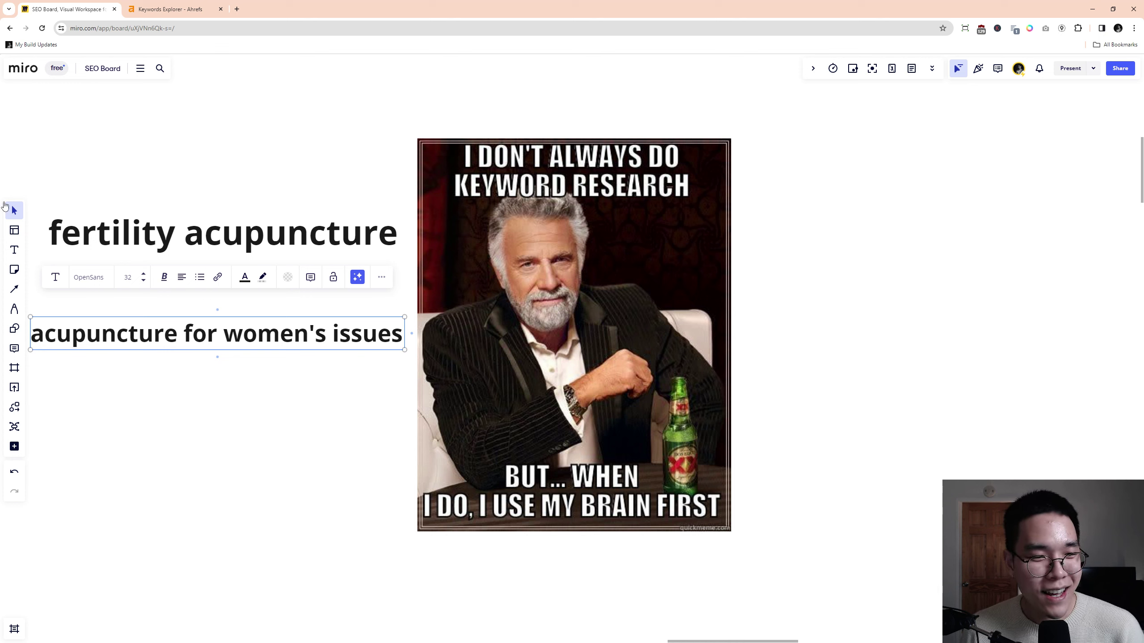
pyautogui.moveTo(25, 169); pyautogui.dragTo(406, 292)
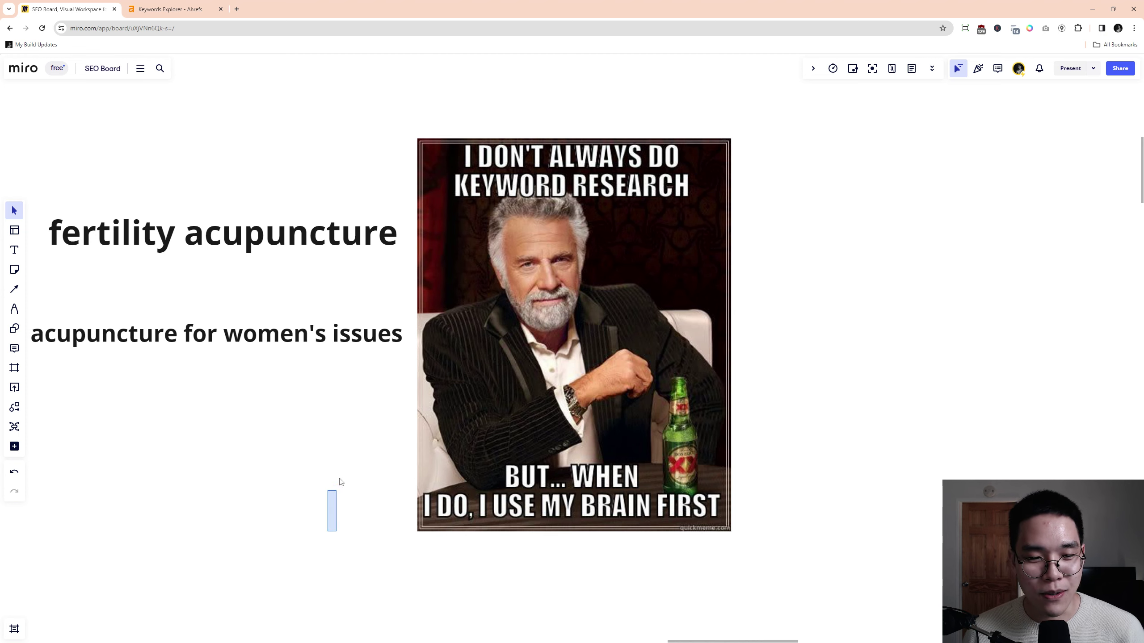
# Add the text "search intent" under the Keyword Research heading, centred between Money Keywords and Informational Keywords.
pyautogui.scroll(-10, 332, 511)
pyautogui.scroll(-5, 343, 378)
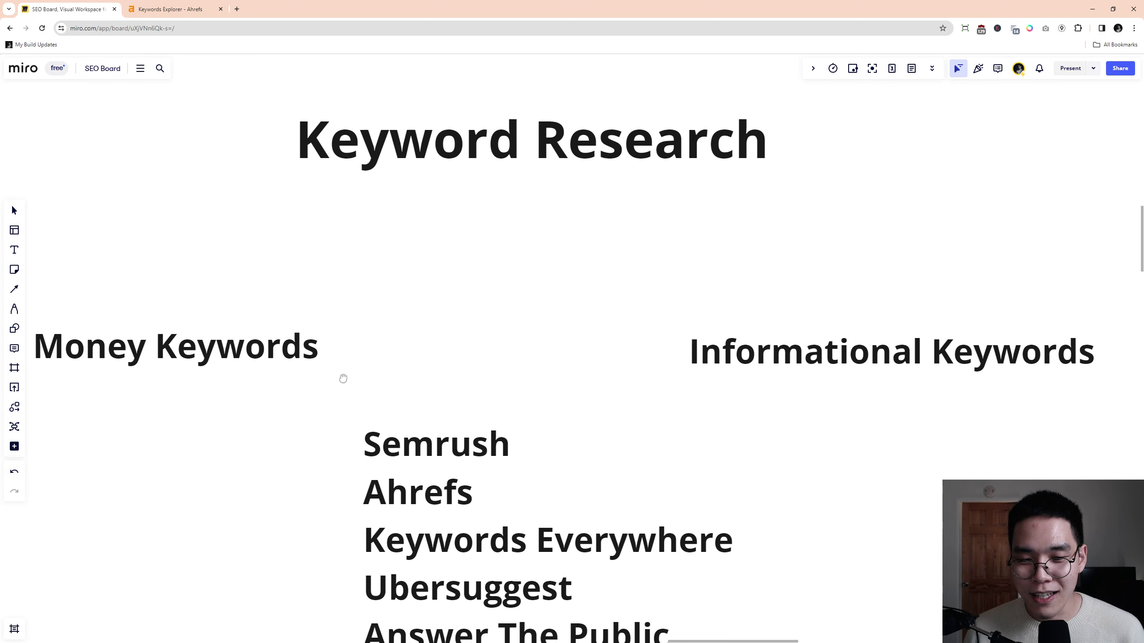
pyautogui.moveTo(184, 482); pyautogui.dragTo(227, 463)
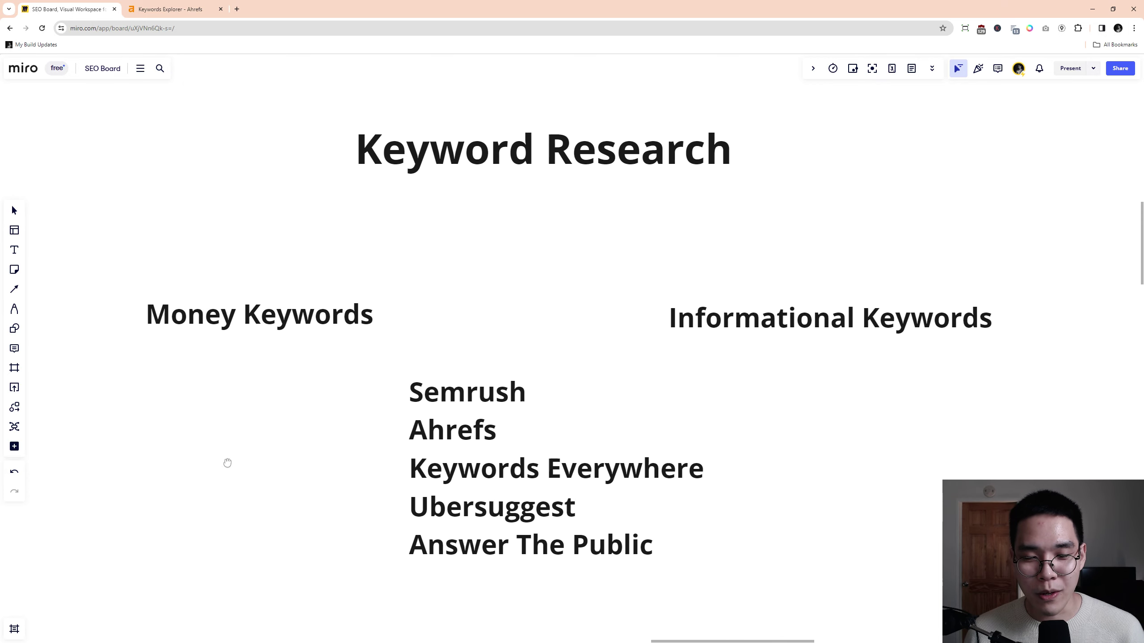
pyautogui.press('t')
pyautogui.click(551, 226)
pyautogui.write('search intent')
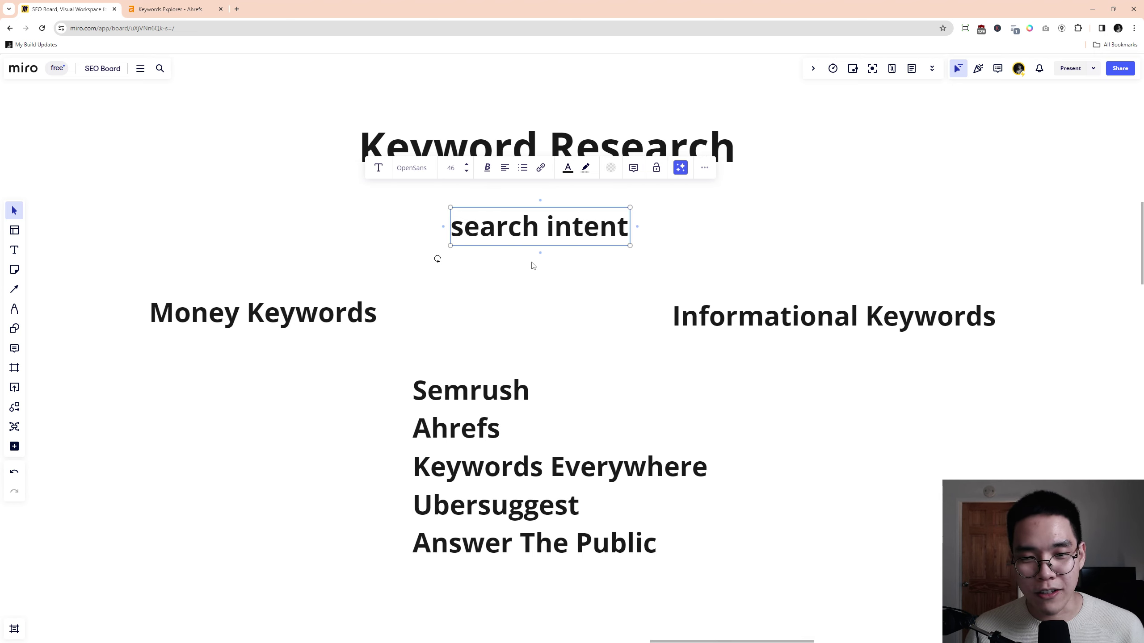
pyautogui.moveTo(530, 205); pyautogui.dragTo(532, 203)
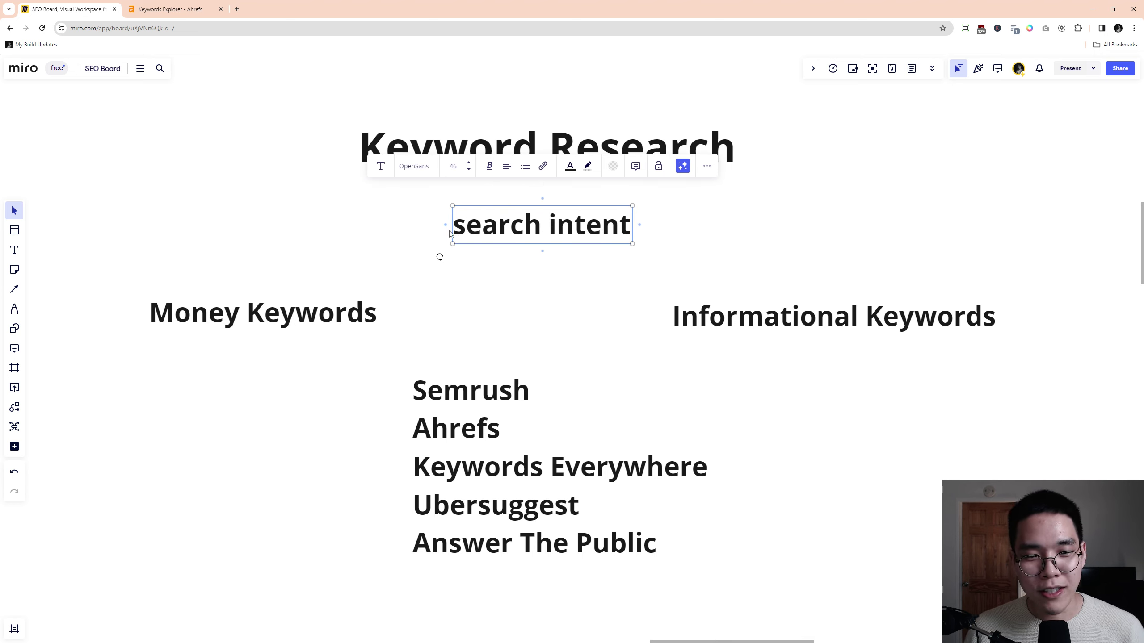
# Connect "search intent" with arrows to both Money Keywords and Informational Keywords.
pyautogui.moveTo(445, 224); pyautogui.dragTo(263, 296)
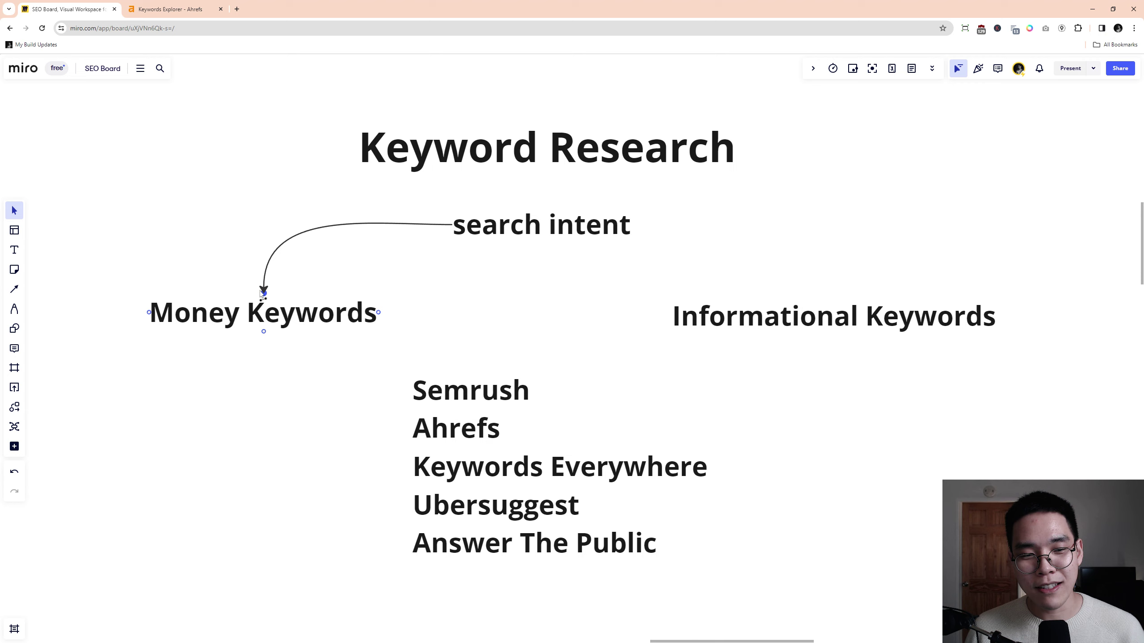
pyautogui.click(615, 233)
pyautogui.click(641, 230)
pyautogui.click(629, 231)
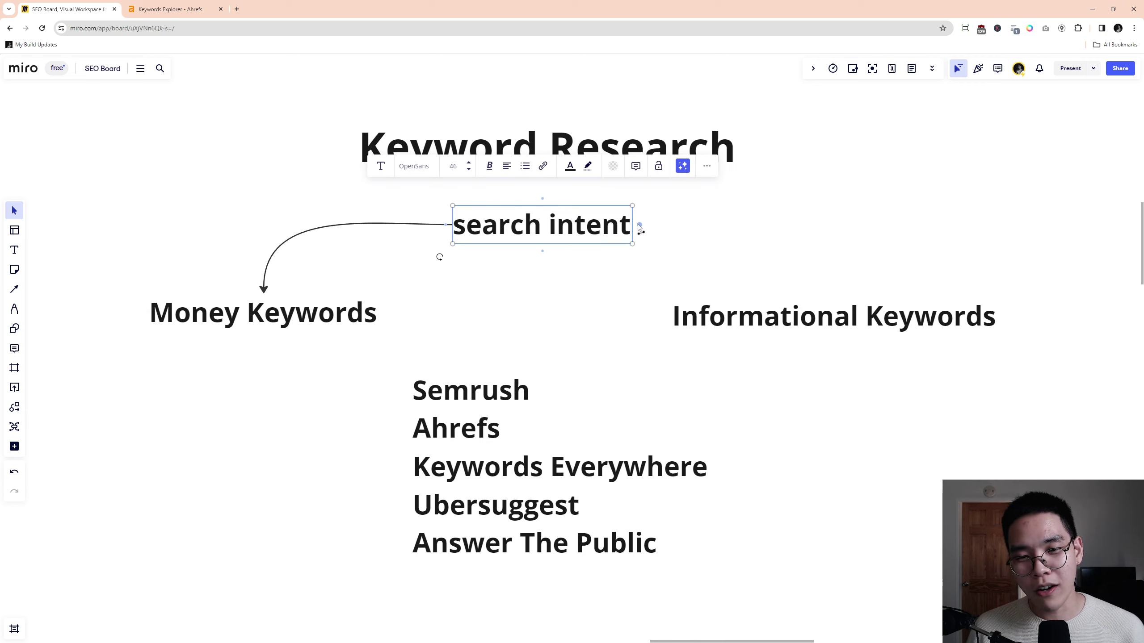
pyautogui.moveTo(640, 224); pyautogui.dragTo(834, 297)
pyautogui.click(414, 315)
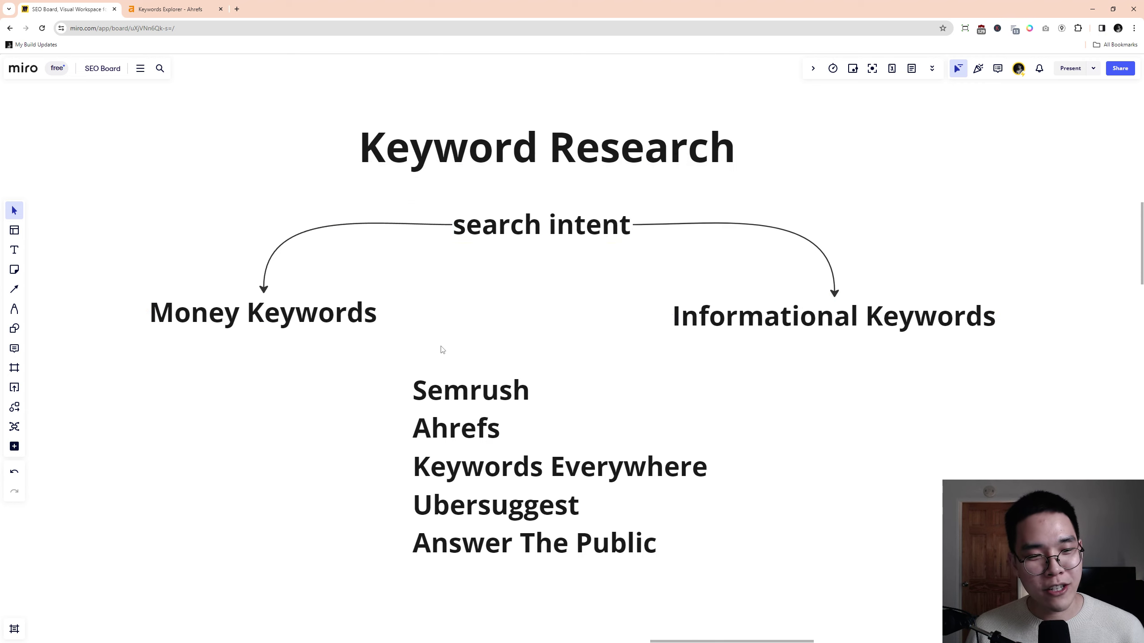
pyautogui.moveTo(149, 293); pyautogui.dragTo(422, 341)
pyautogui.click(354, 363)
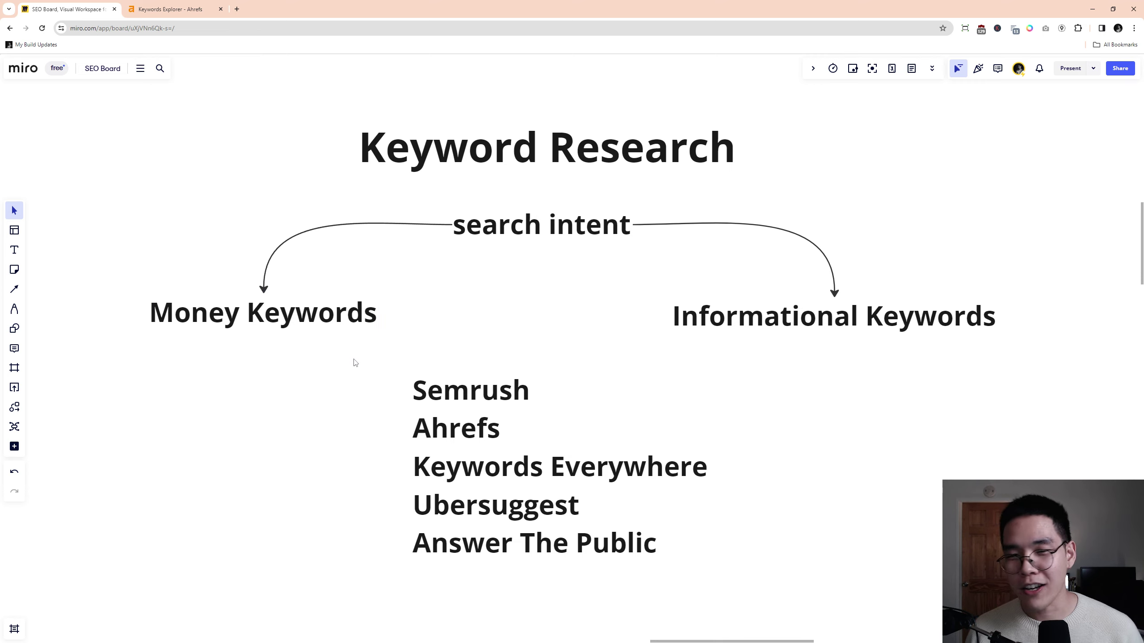
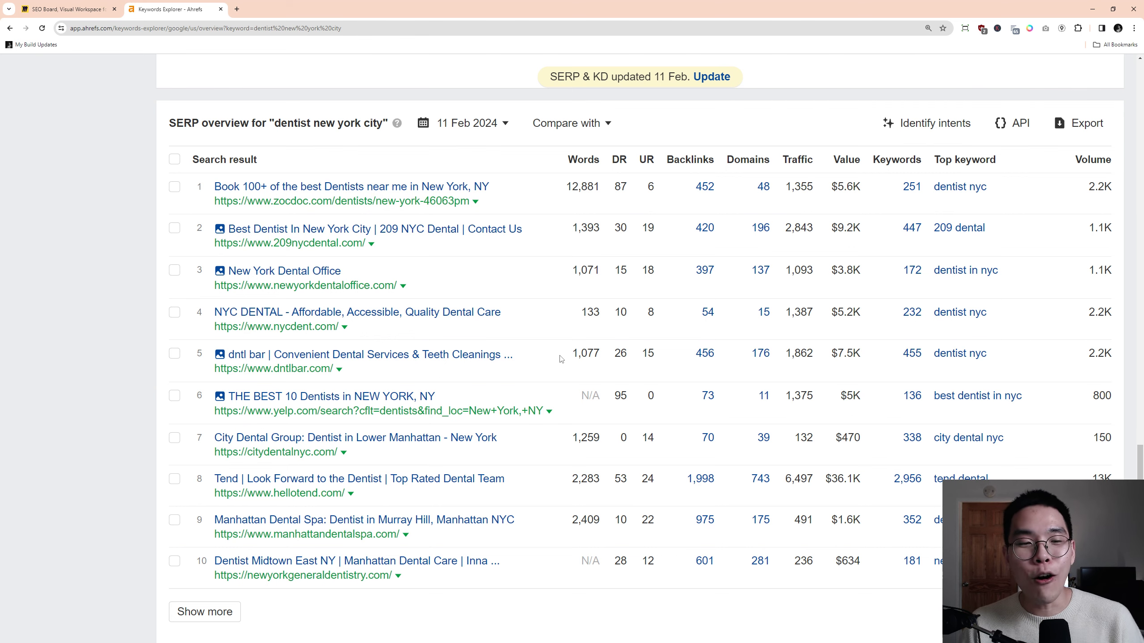
# Examine the Ahrefs keyword overview for "dentist new york city", checking back briefly with the Miro board.
pyautogui.scroll(15, 561, 360)
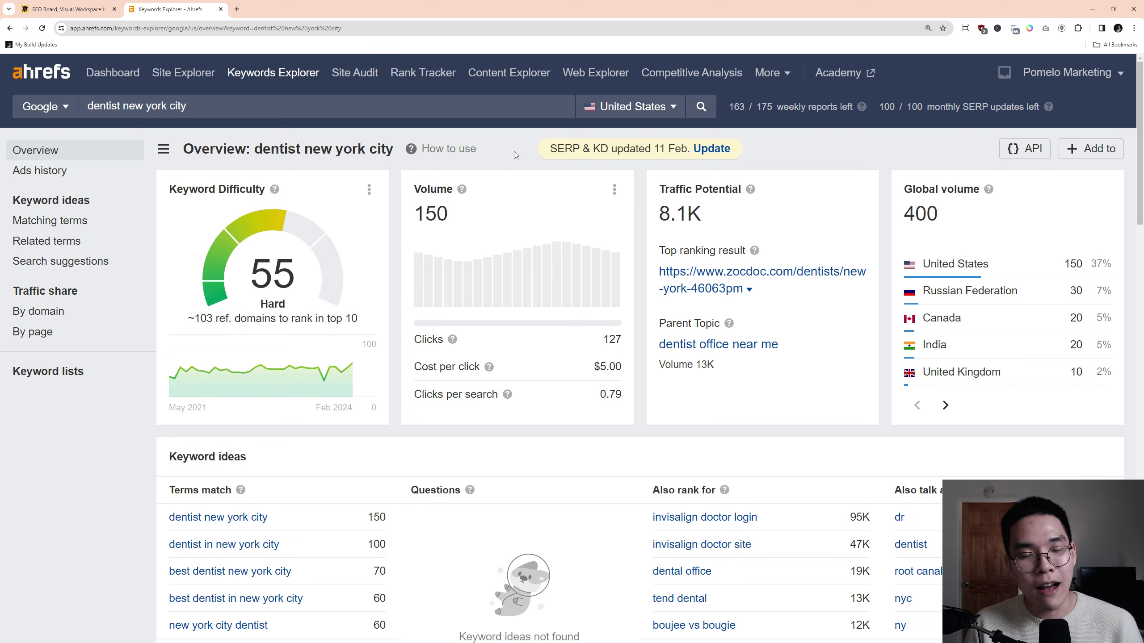
pyautogui.tripleClick(205, 105)
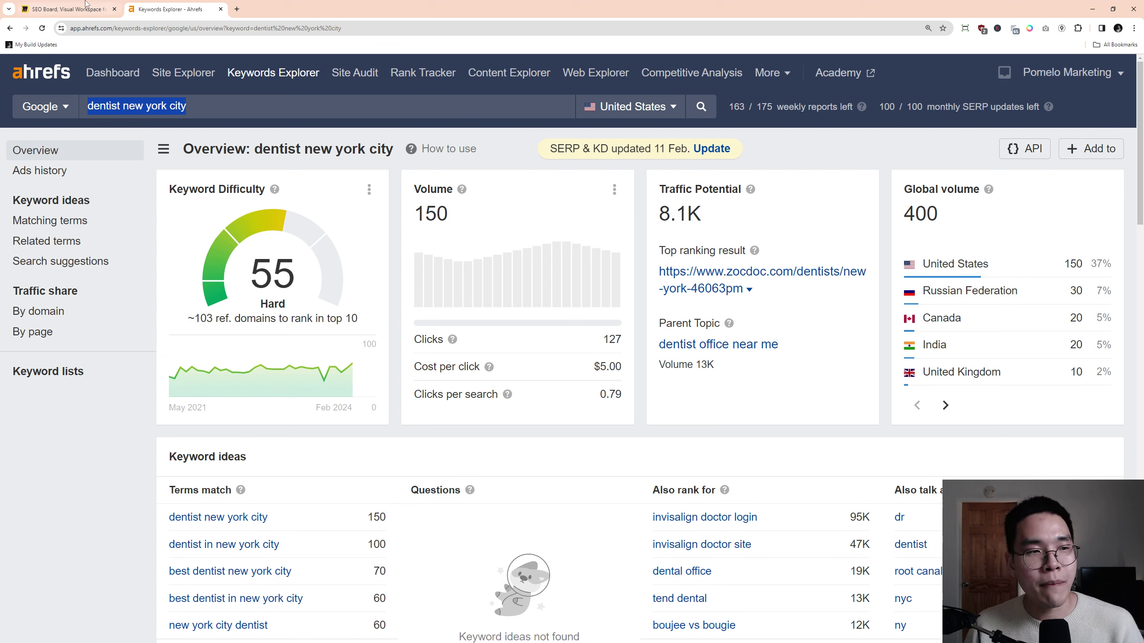
pyautogui.click(67, 9)
pyautogui.scroll(-10, 194, 315)
pyautogui.moveTo(199, 602); pyautogui.dragTo(194, 515)
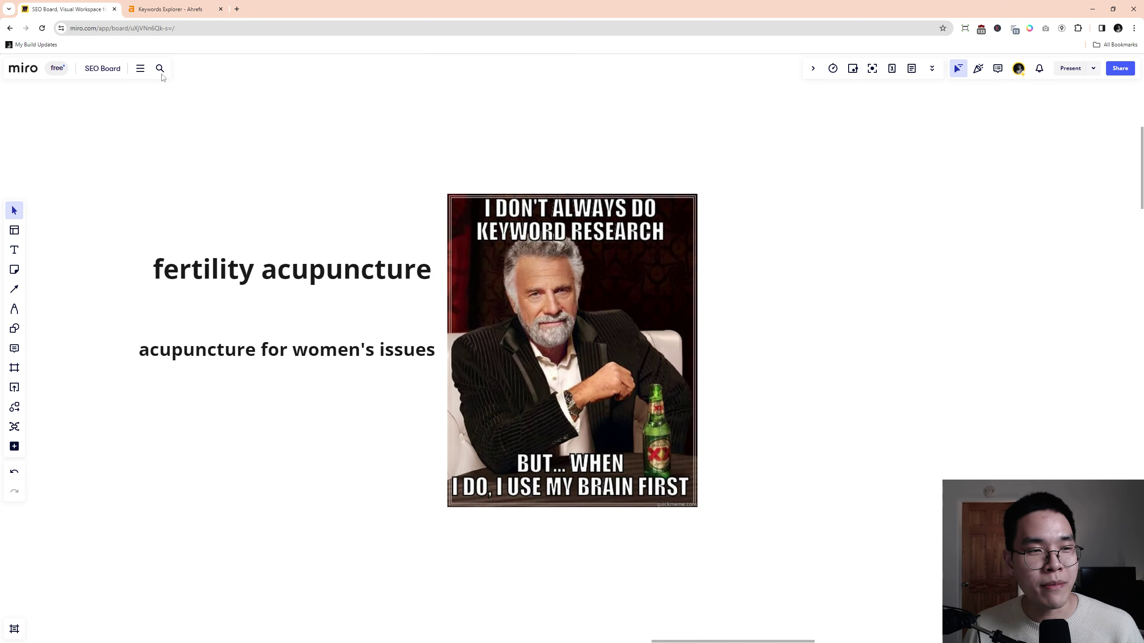
pyautogui.click(176, 9)
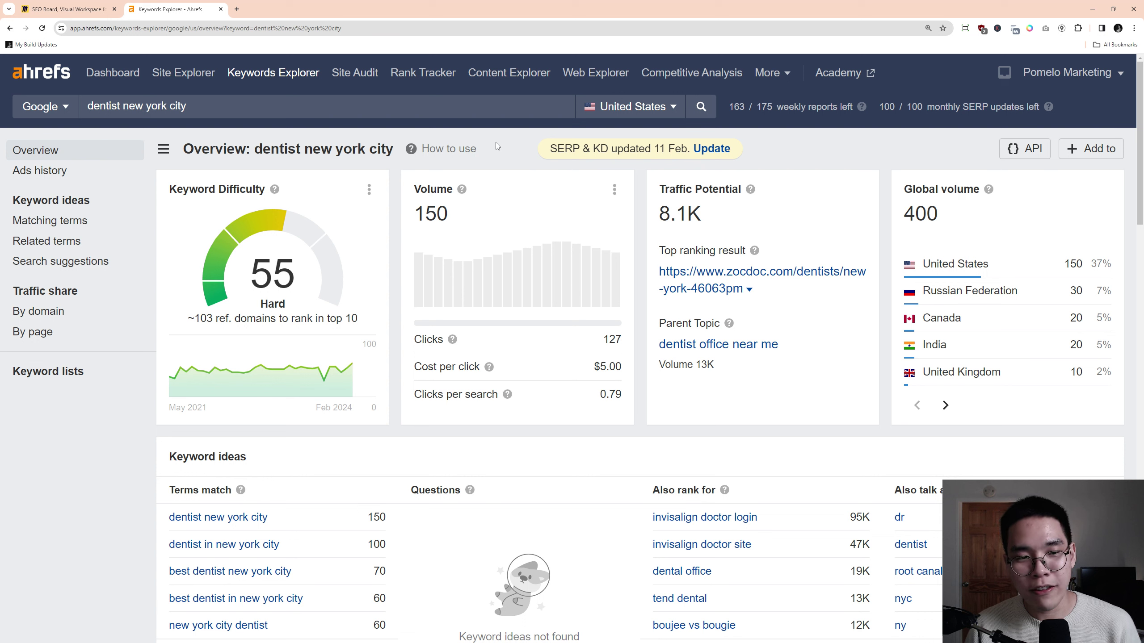
pyautogui.moveTo(300, 150); pyautogui.dragTo(396, 158)
pyautogui.click(505, 158)
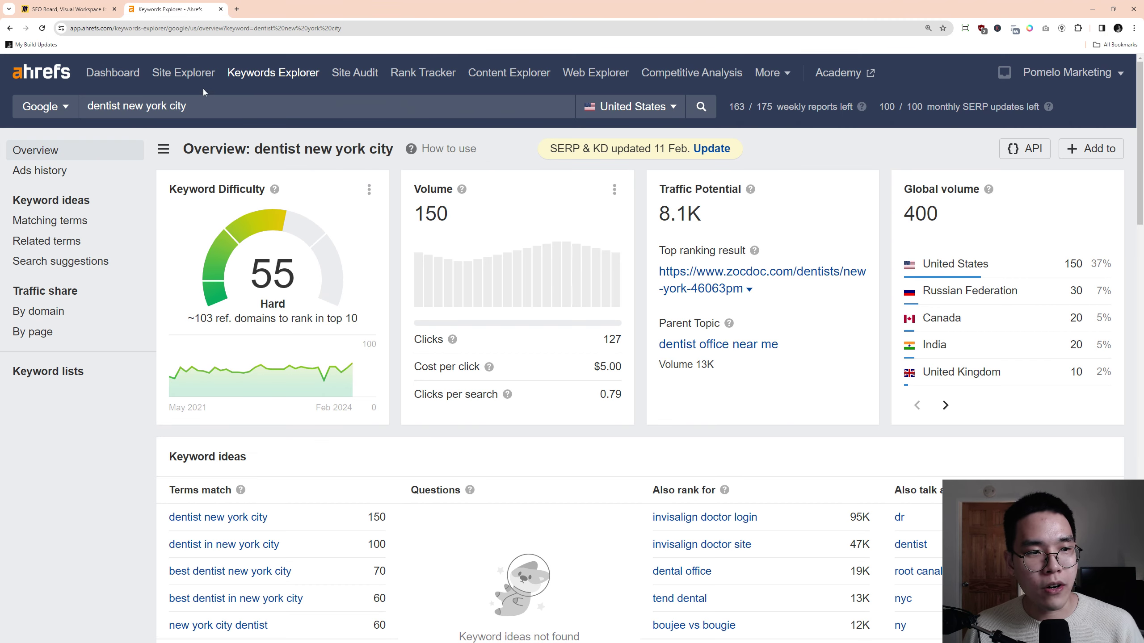
# Look up "dentist nyc" for Google in the United States in a separate Keywords Explorer tab.
pyautogui.keyDown('ctrl'); pyautogui.keyDown('shift'); pyautogui.click(252, 74); pyautogui.keyUp('shift'); pyautogui.keyUp('ctrl')
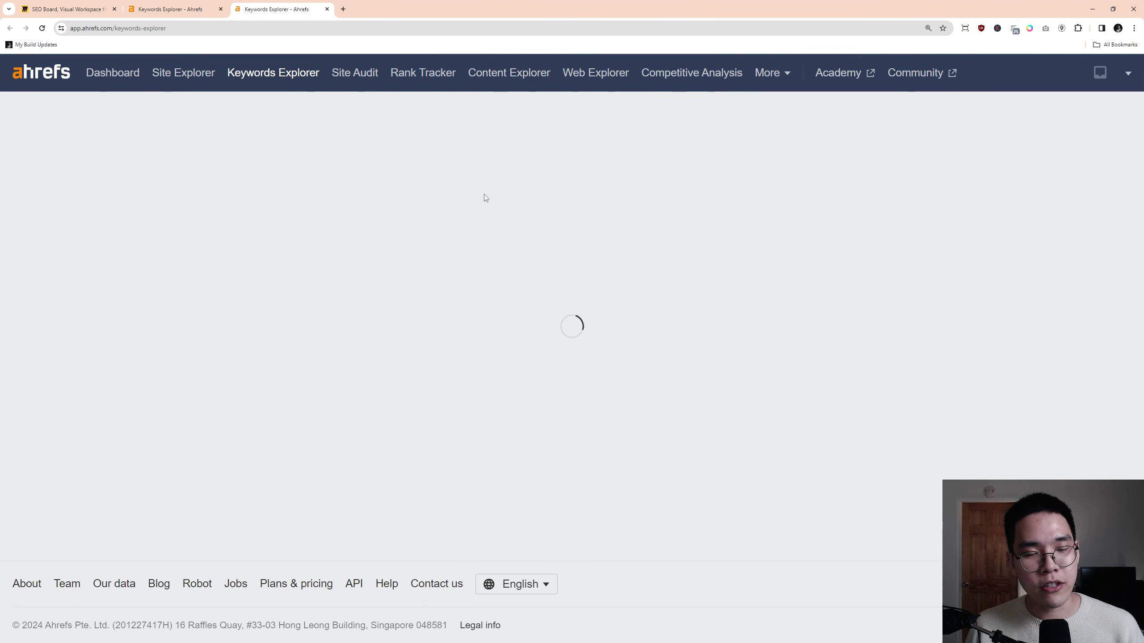
pyautogui.write('dentist nyc')
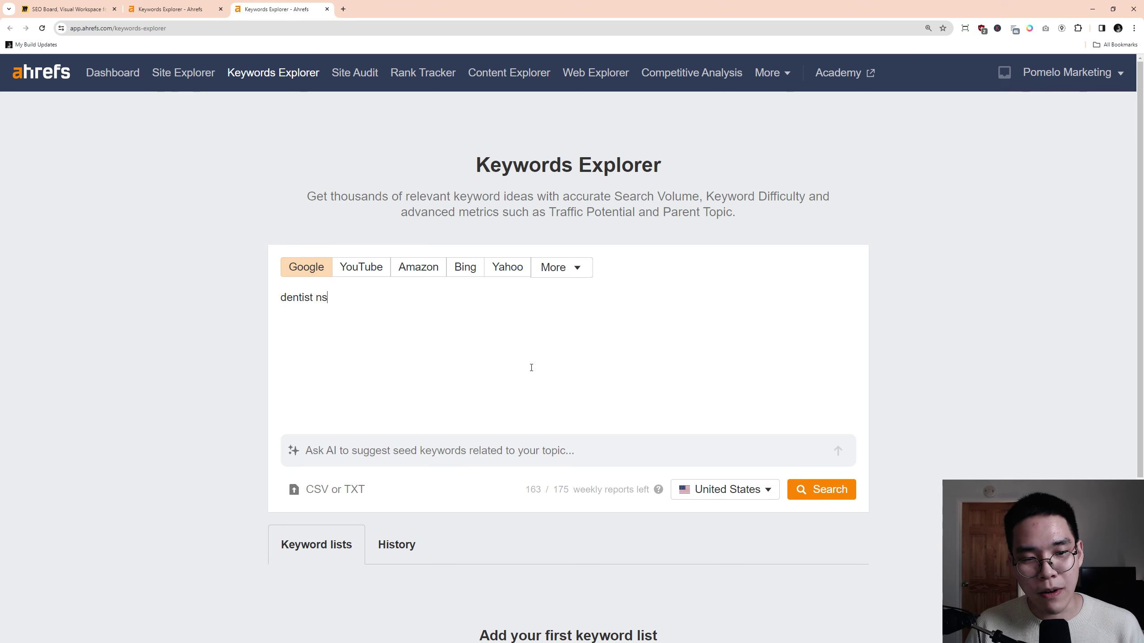
pyautogui.press('Return')
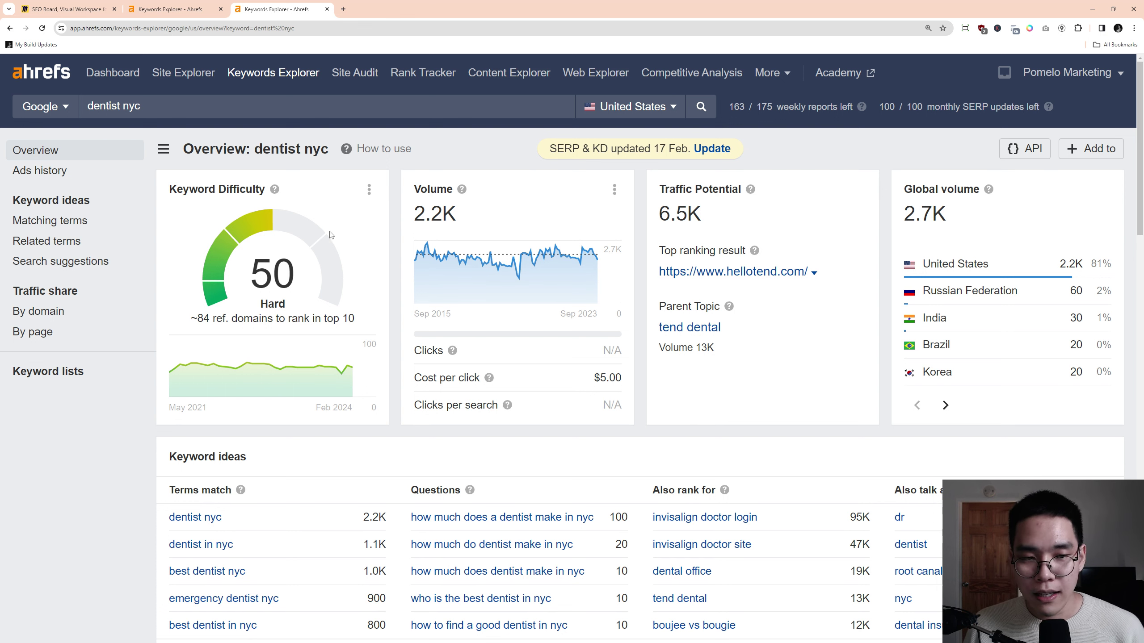
# Compare the Ahrefs overviews of "dentist new york city" and "dentist nyc", focusing on the search volume for "dentist new york city".
pyautogui.click(173, 9)
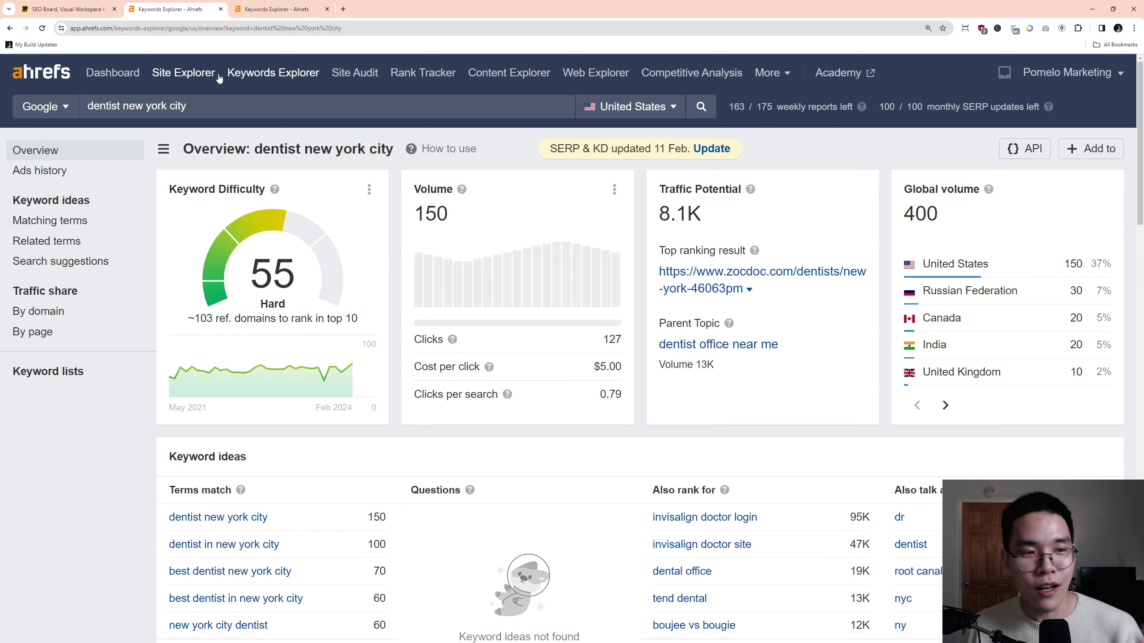
pyautogui.moveTo(126, 110); pyautogui.dragTo(187, 112)
pyautogui.hotkey('ctrl', 'Tab')
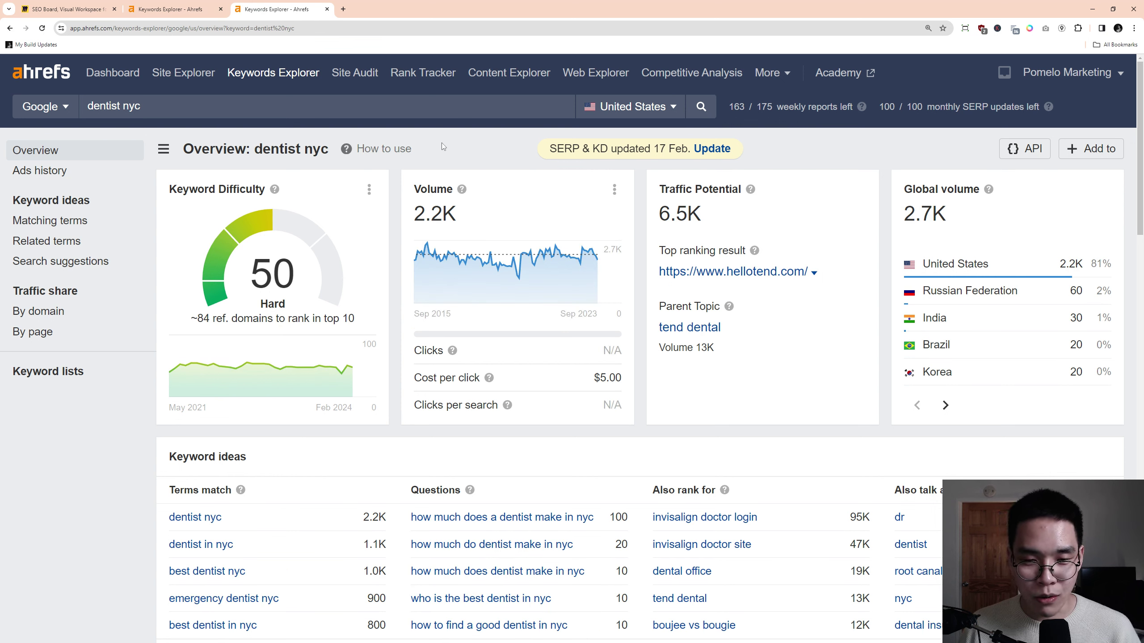
pyautogui.moveTo(443, 147); pyautogui.dragTo(391, 149)
pyautogui.hotkey('ctrl', 'shift', 'Tab')
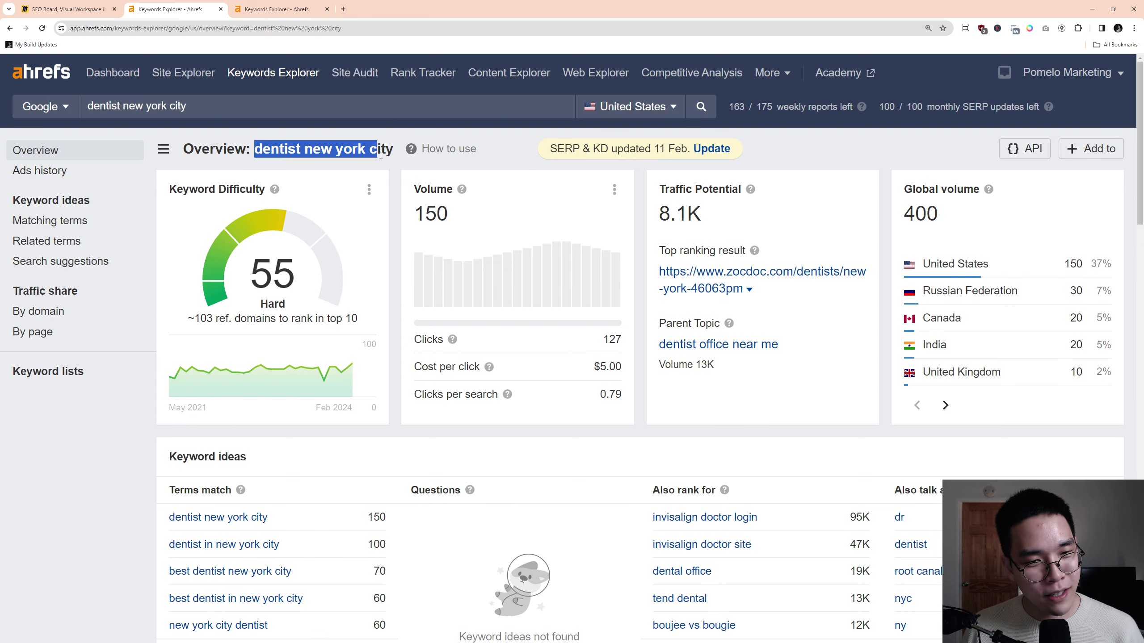
pyautogui.click(391, 150)
pyautogui.moveTo(478, 222); pyautogui.dragTo(412, 186)
pyautogui.click(411, 189)
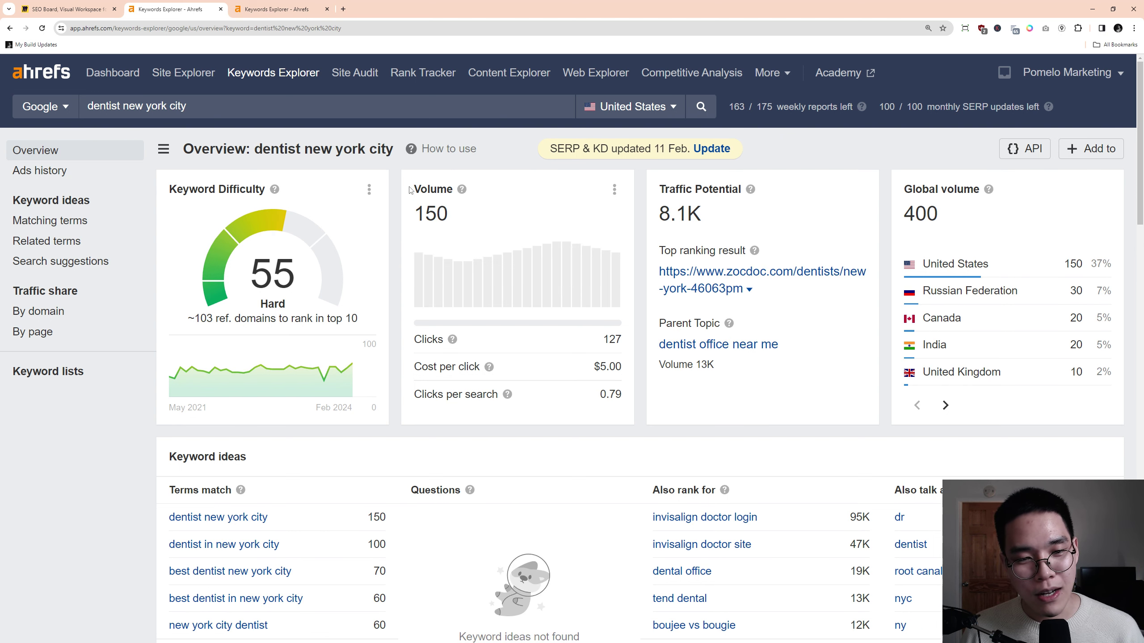
pyautogui.moveTo(271, 150); pyautogui.dragTo(402, 192)
pyautogui.click(515, 236)
pyautogui.click(491, 225)
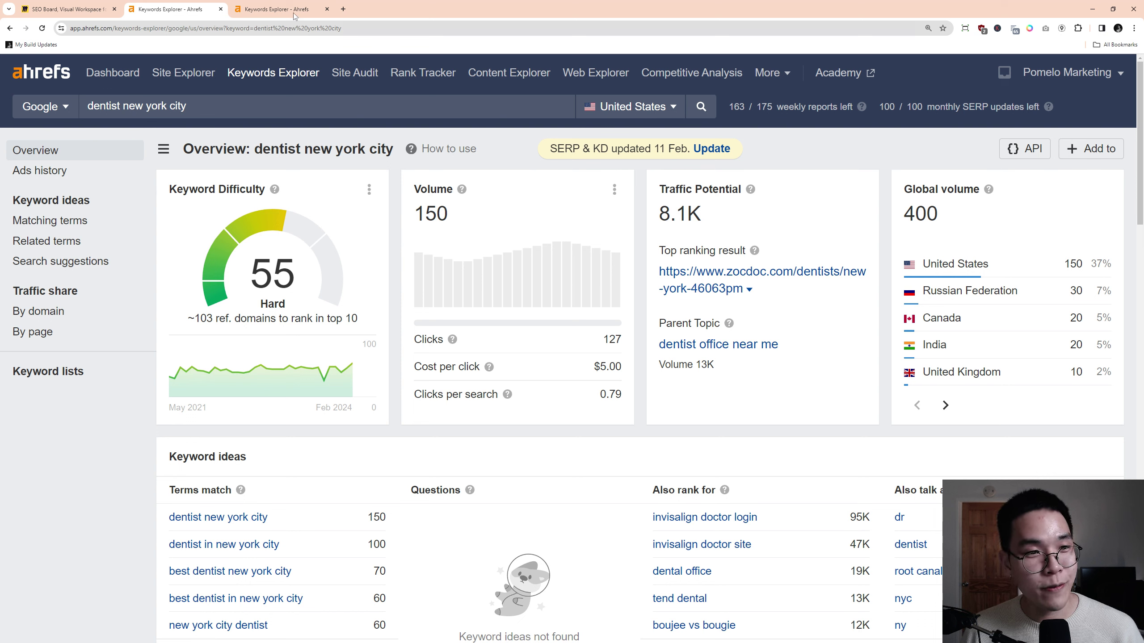
# Examine the Ahrefs search volume for "dentist nyc" and check it against the "dentist new york city" overview.
pyautogui.hotkey('ctrl', 'Tab')
pyautogui.moveTo(471, 224); pyautogui.dragTo(405, 189)
pyautogui.moveTo(279, 149); pyautogui.dragTo(301, 150)
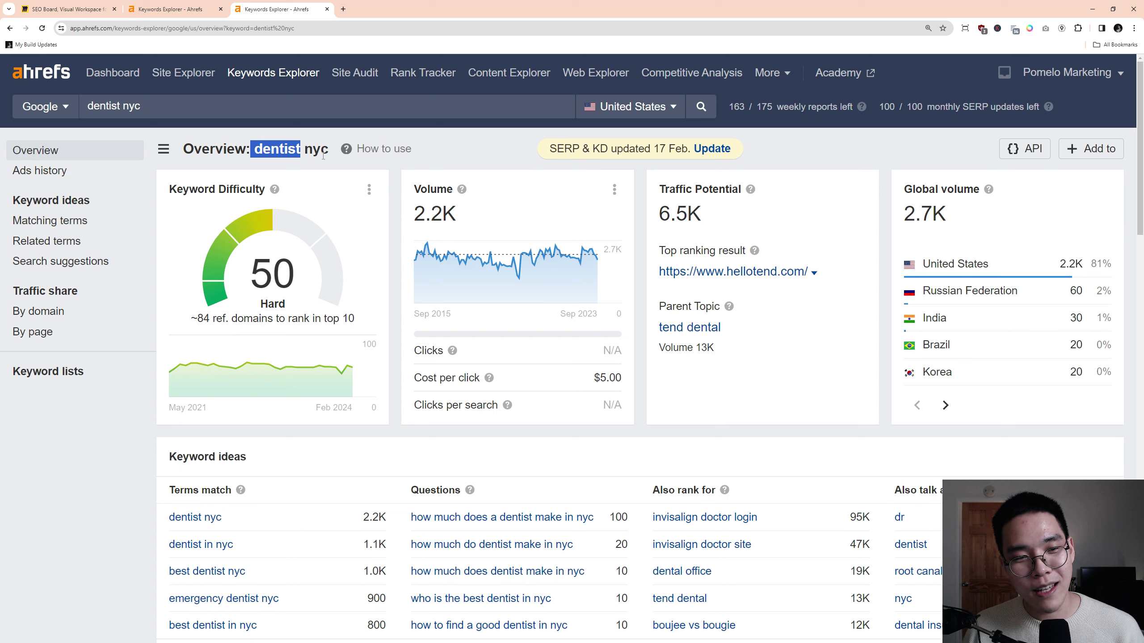
pyautogui.moveTo(514, 221); pyautogui.dragTo(408, 186)
pyautogui.click(531, 221)
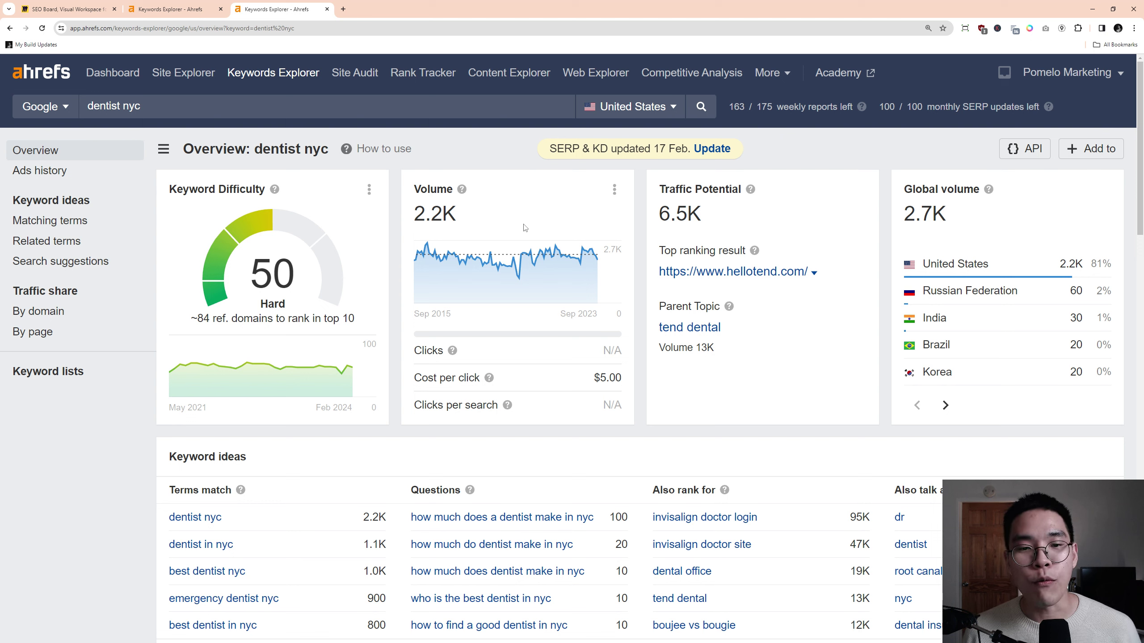
pyautogui.doubleClick(446, 212)
pyautogui.click(186, 5)
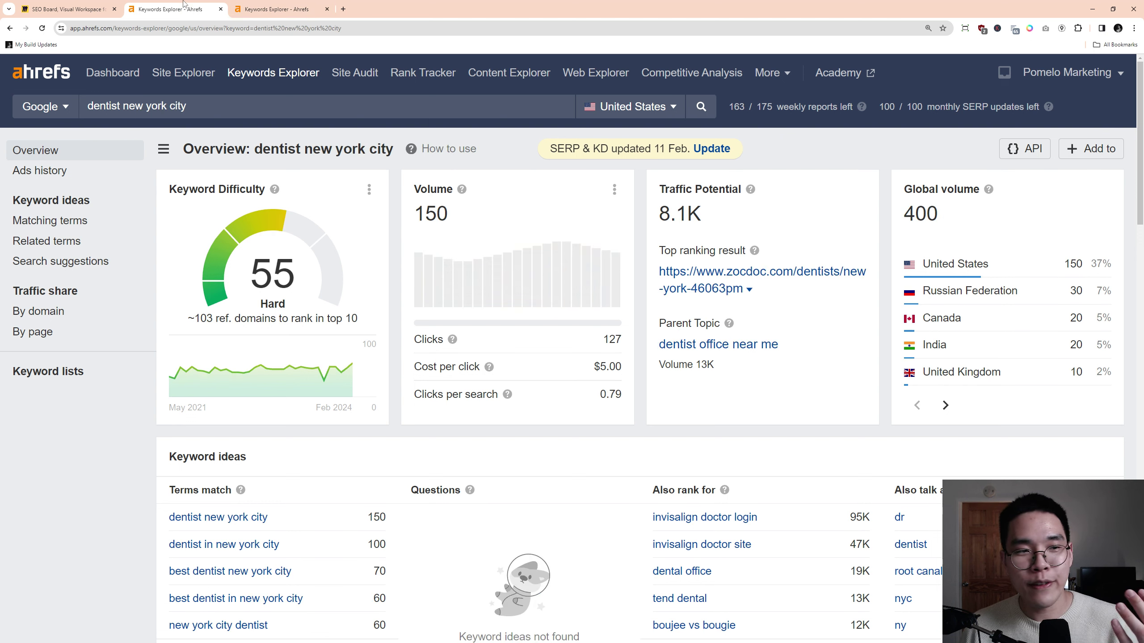
pyautogui.click(250, 6)
pyautogui.click(191, 4)
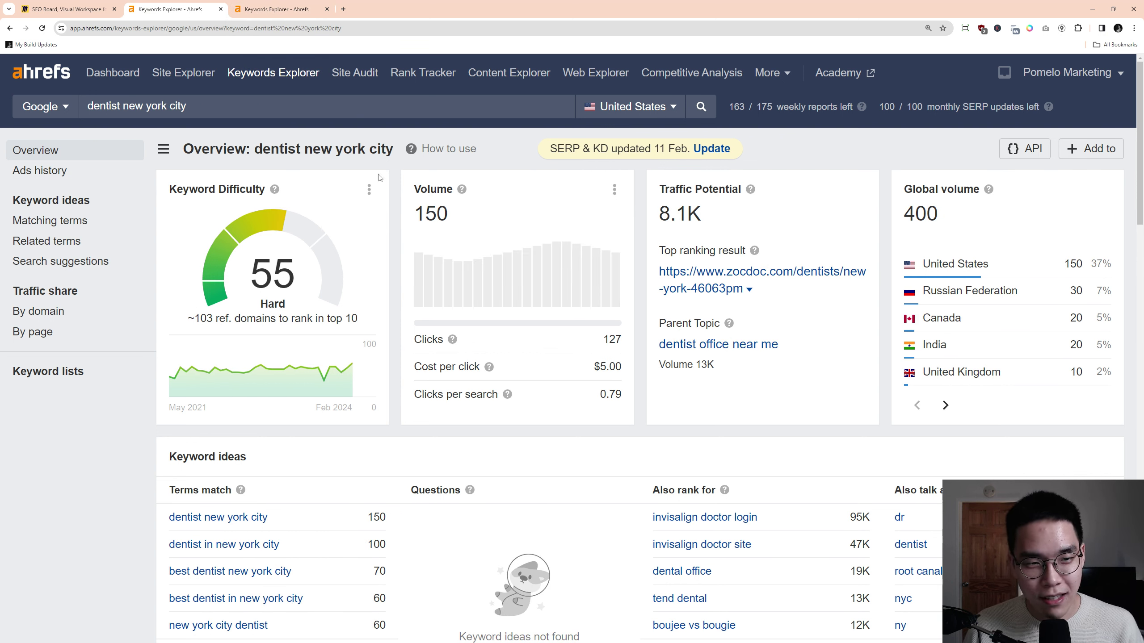
pyautogui.hotkey('ctrl', 'Tab')
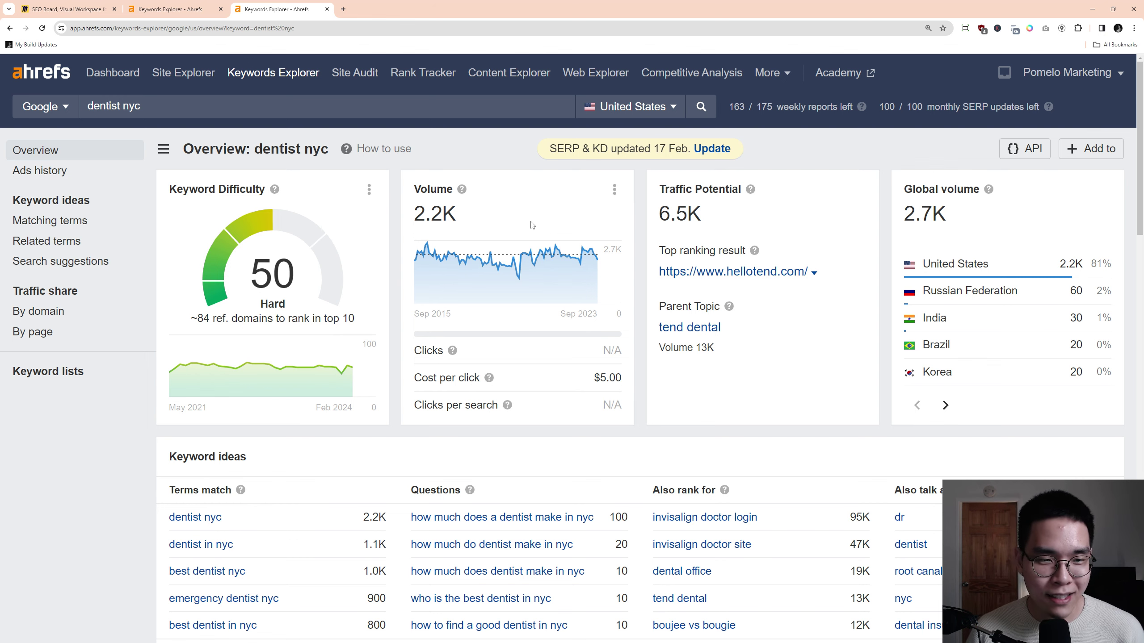
# Search Google for "dentist new york city" and "dentist nyc" in two separate new browser tabs.
pyautogui.hotkey('ctrl', 't')
pyautogui.write('dentist ')
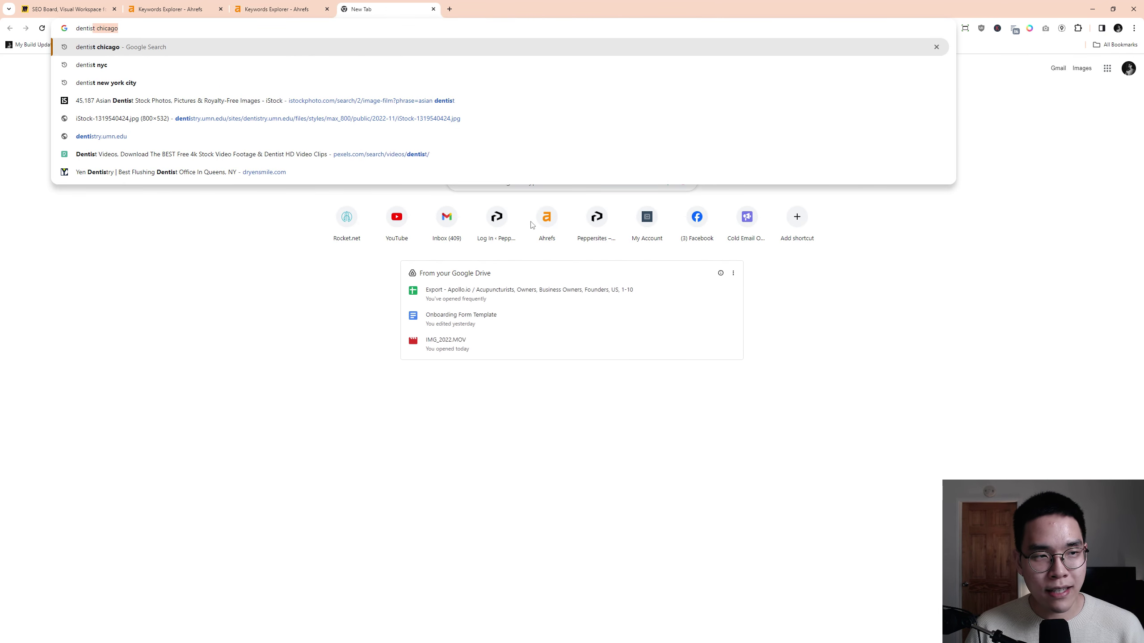
pyautogui.write('new york city')
pyautogui.press('Return')
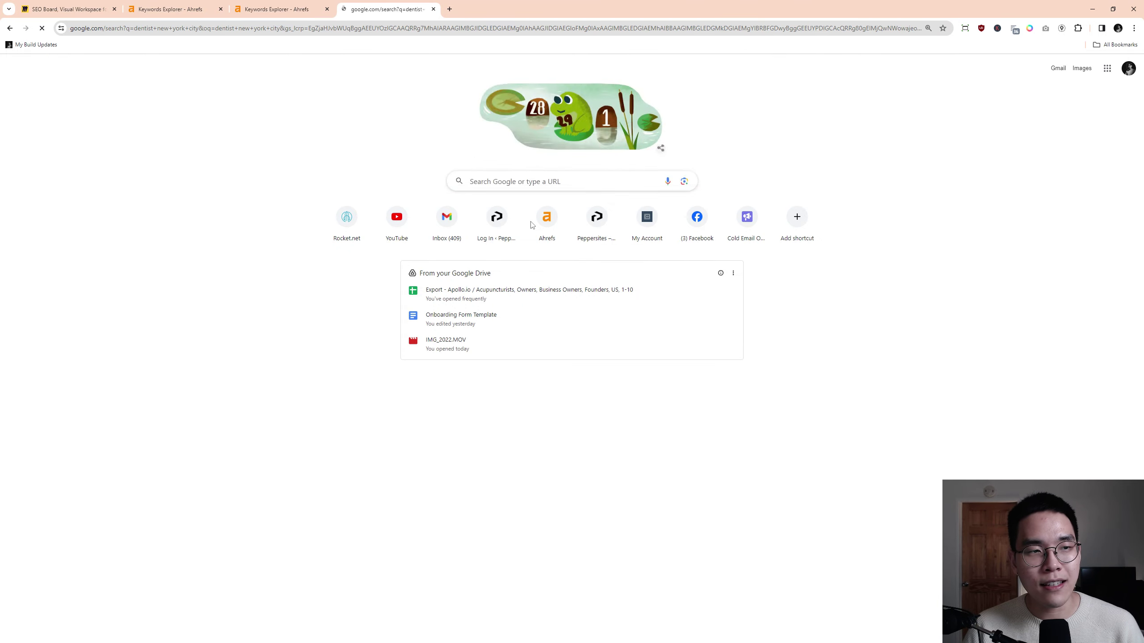
pyautogui.hotkey('ctrl', 't')
pyautogui.write('d')
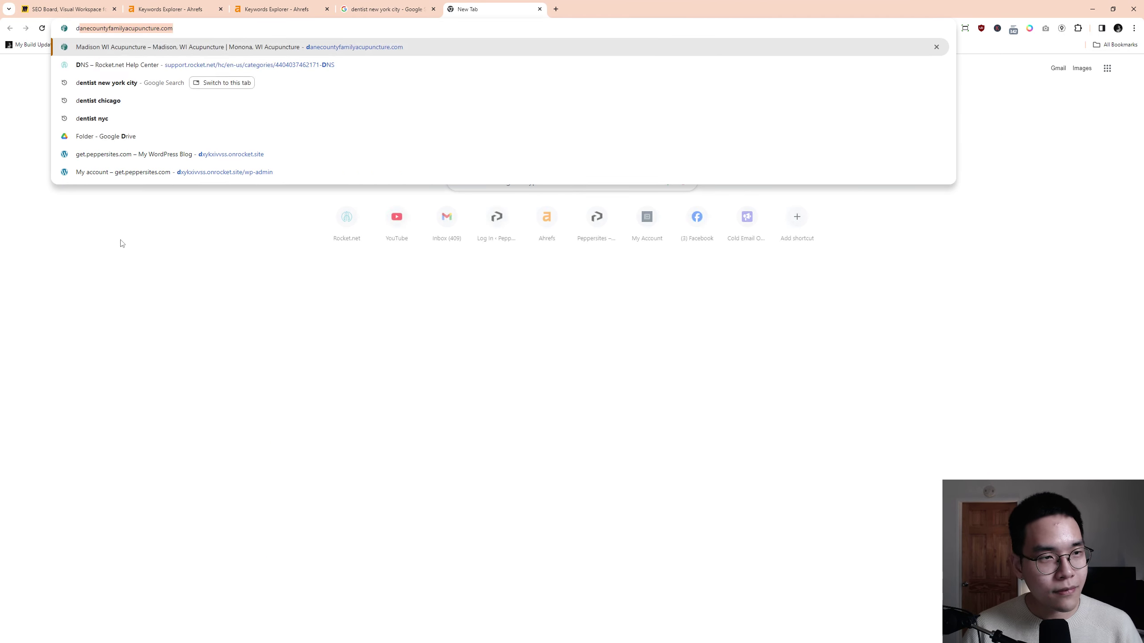
pyautogui.write('entist nyc')
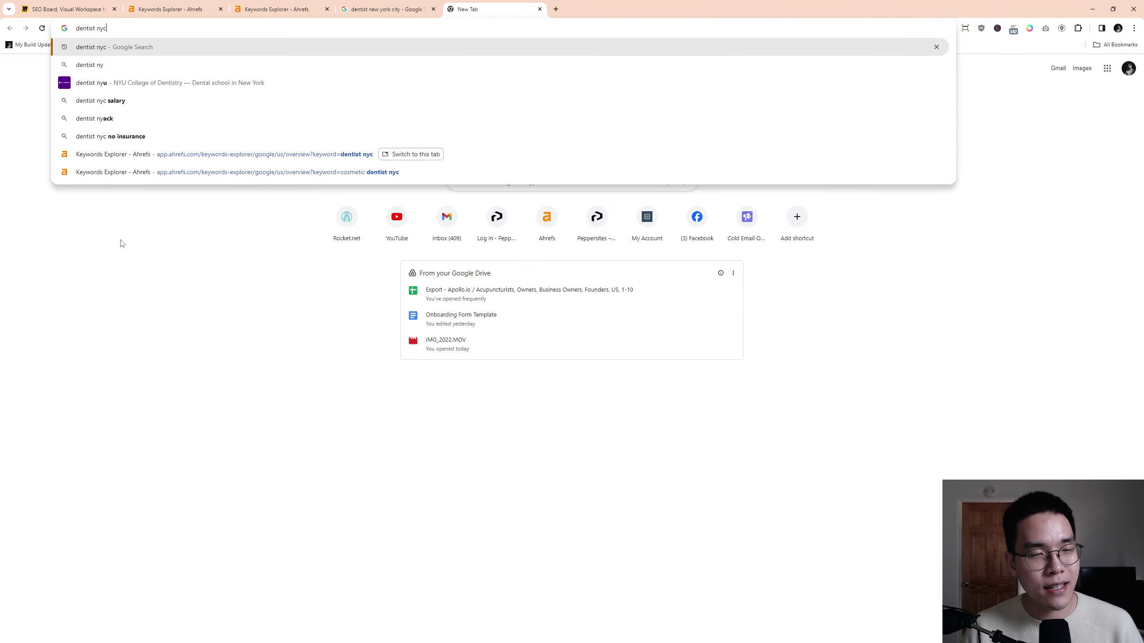
pyautogui.press('Return')
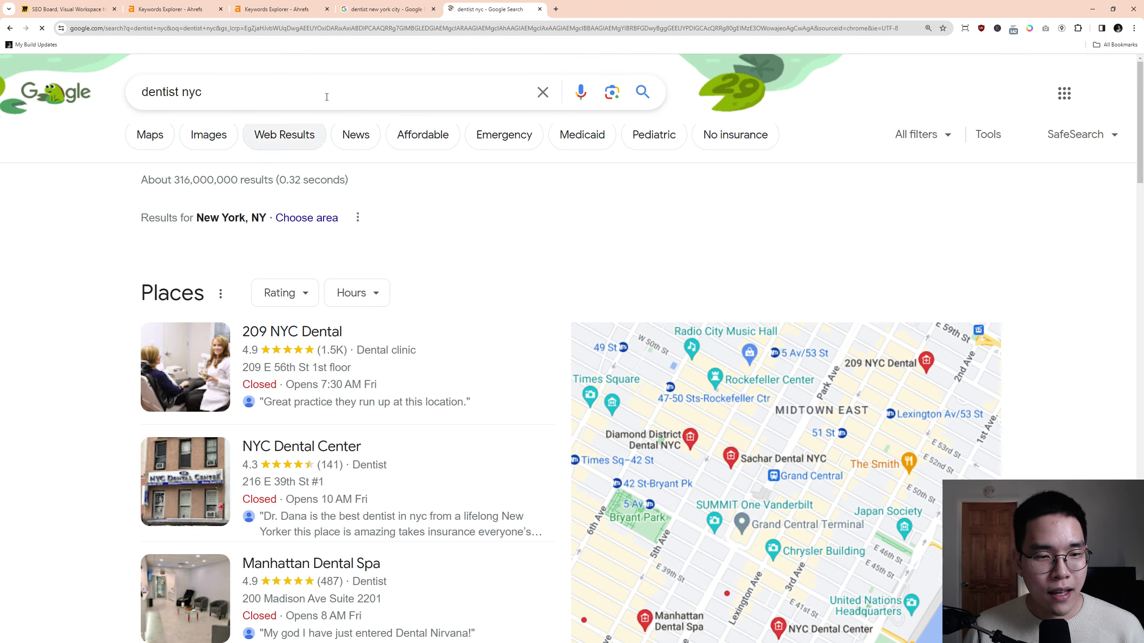
# Examine the monthly volume and CPC metrics shown for the "dentist new york city" Google search.
pyautogui.click(380, 8)
pyautogui.scroll(-1, 180, 135)
pyautogui.scroll(1, 171, 121)
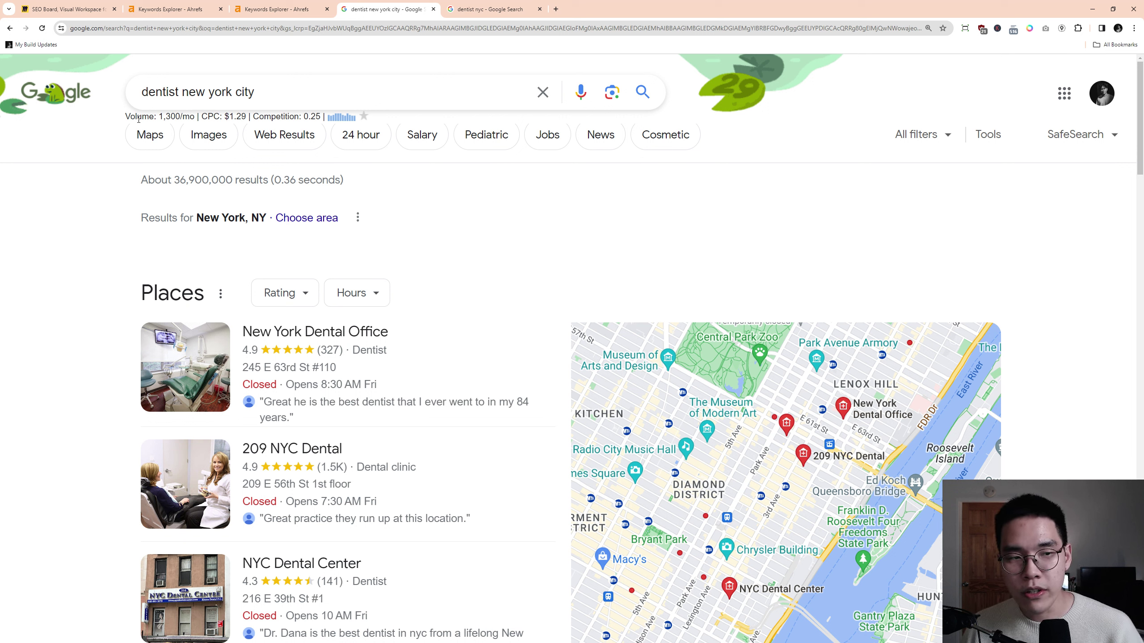
pyautogui.moveTo(125, 117); pyautogui.dragTo(265, 115)
pyautogui.click(264, 115)
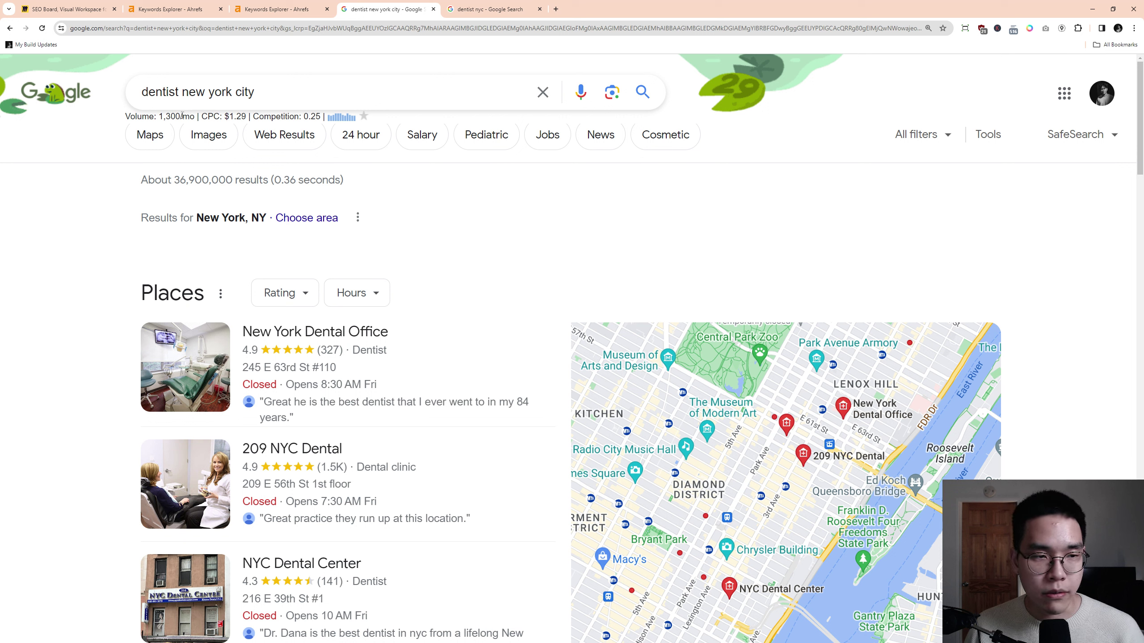
pyautogui.moveTo(118, 116); pyautogui.dragTo(246, 119)
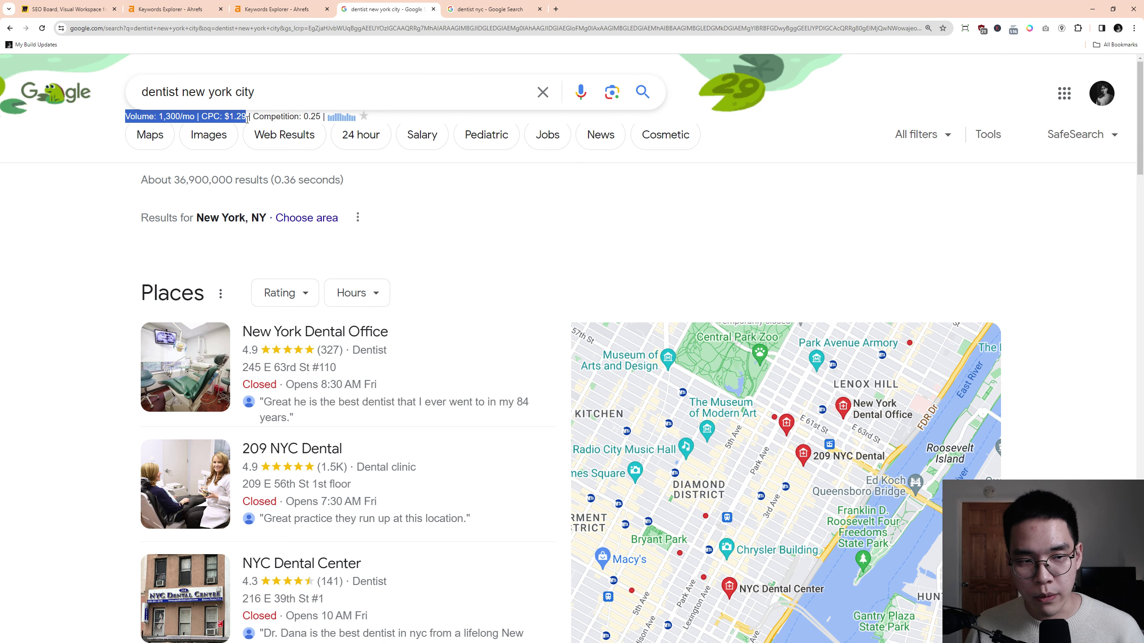
pyautogui.click(246, 120)
pyautogui.moveTo(123, 116); pyautogui.dragTo(190, 121)
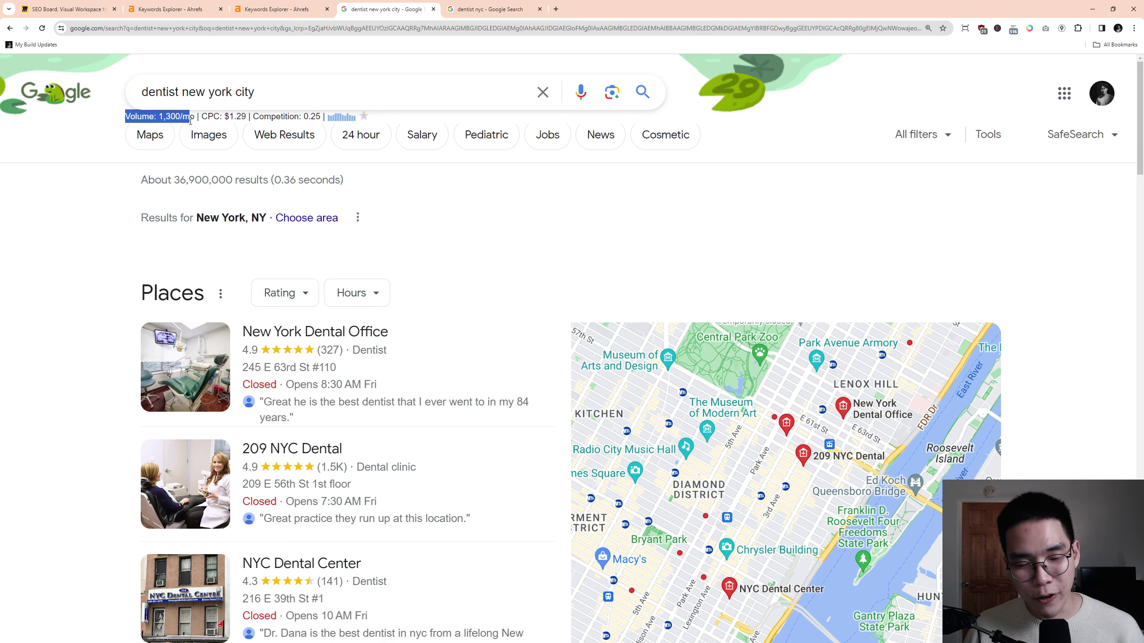
pyautogui.click(223, 126)
# Examine the monthly volume metric for the "dentist nyc" Google search and compare it with the keyword's Ahrefs overview.
pyautogui.click(486, 9)
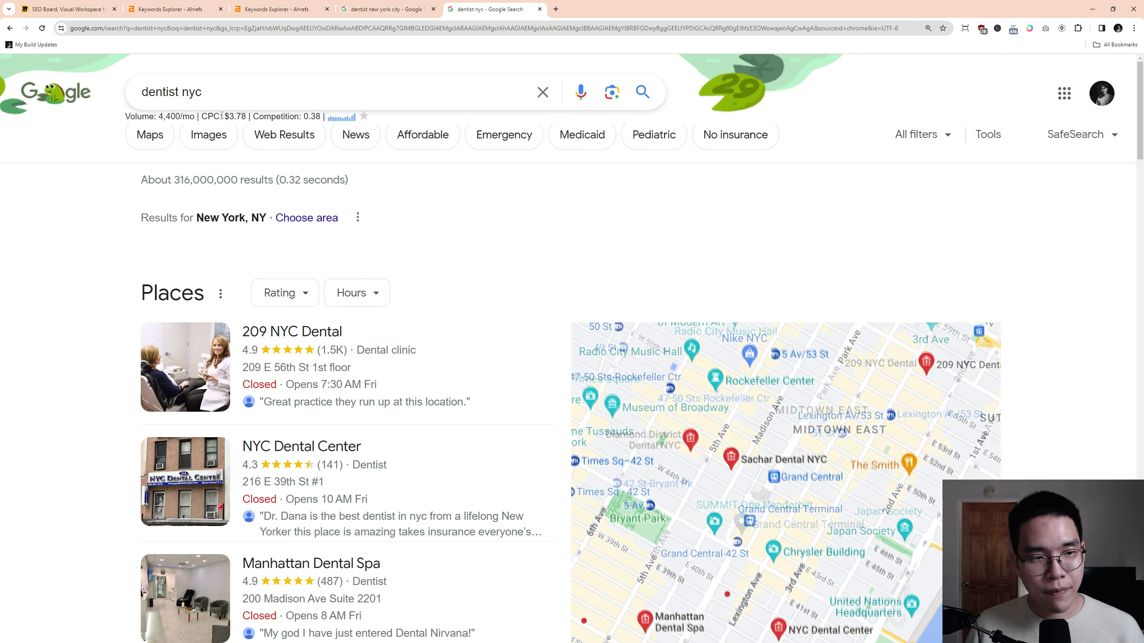
pyautogui.moveTo(118, 117); pyautogui.dragTo(196, 118)
pyautogui.click(197, 118)
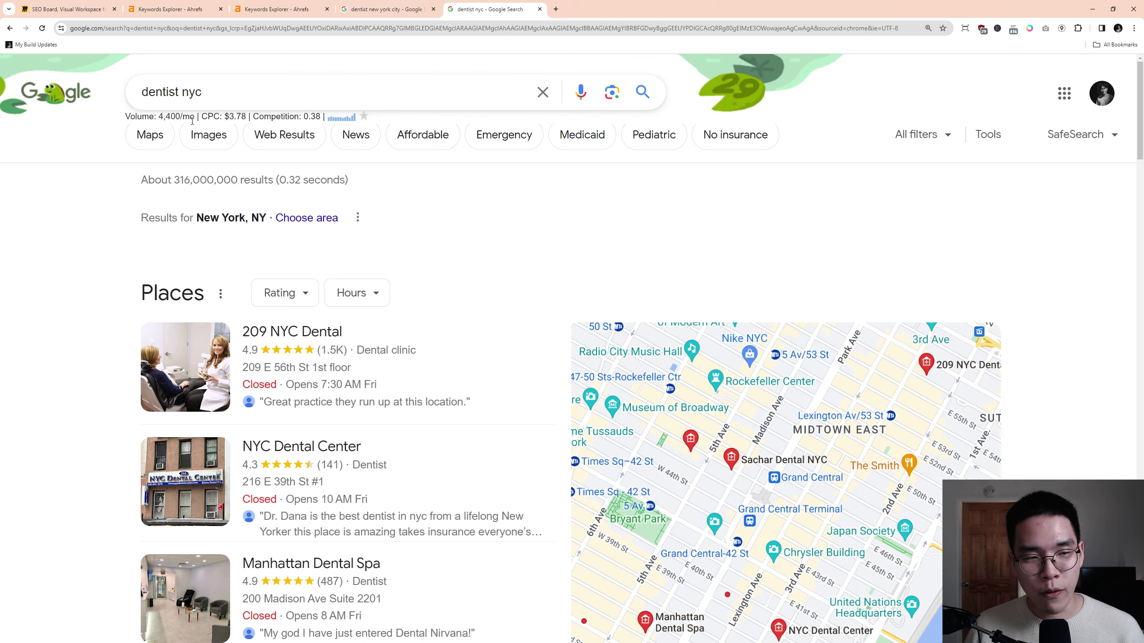
pyautogui.scroll(-2, 107, 224)
pyautogui.scroll(2, 107, 224)
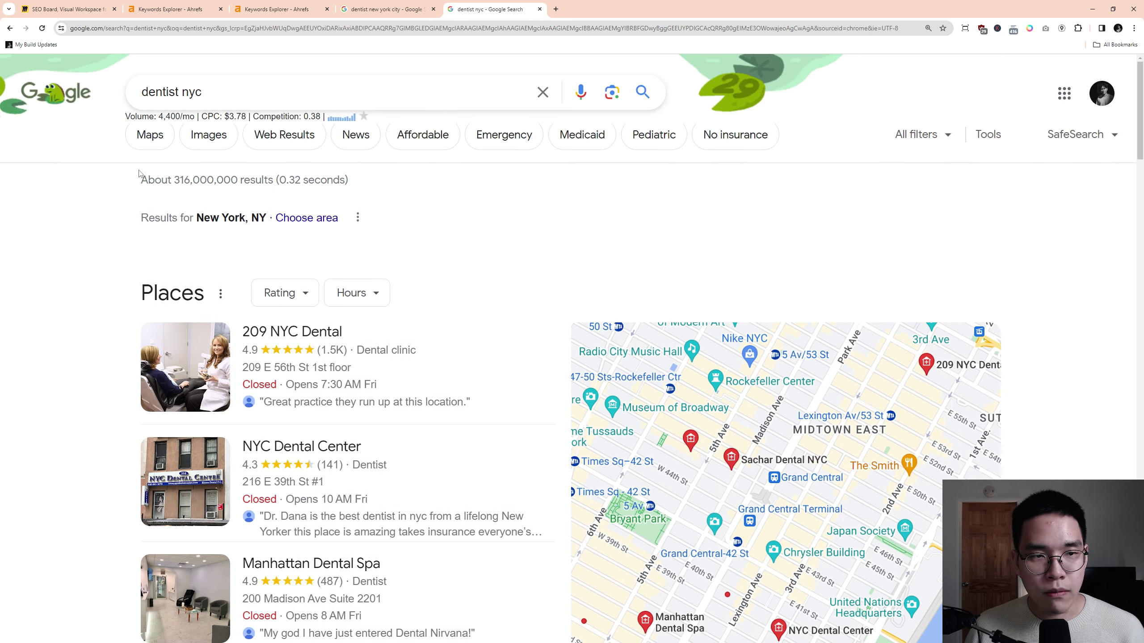
pyautogui.click(280, 9)
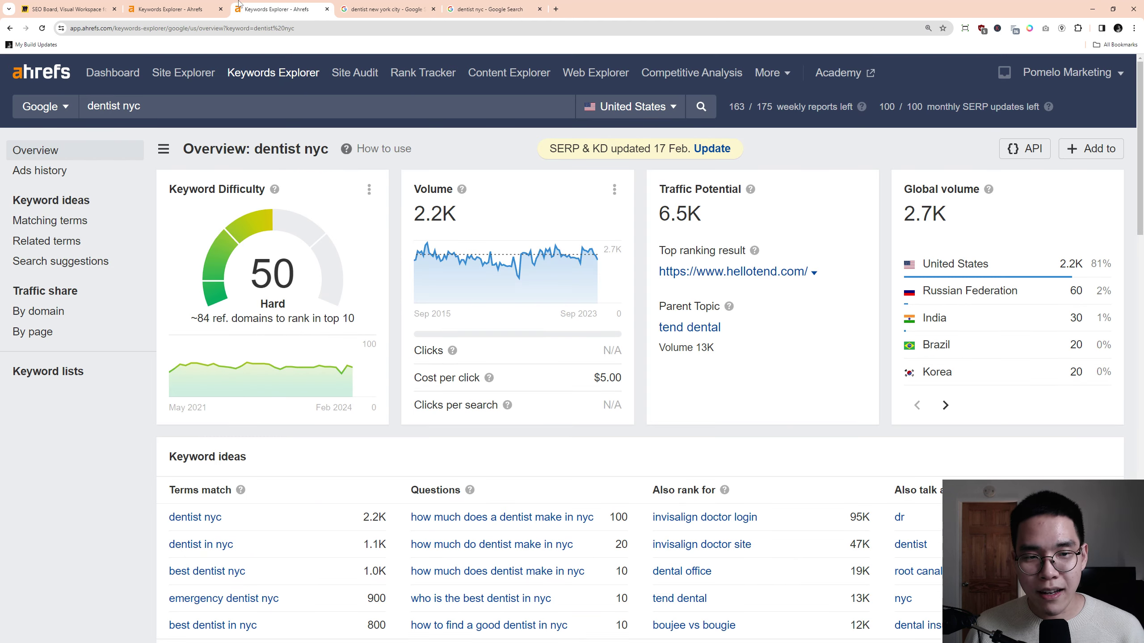
pyautogui.click(378, 11)
pyautogui.click(493, 10)
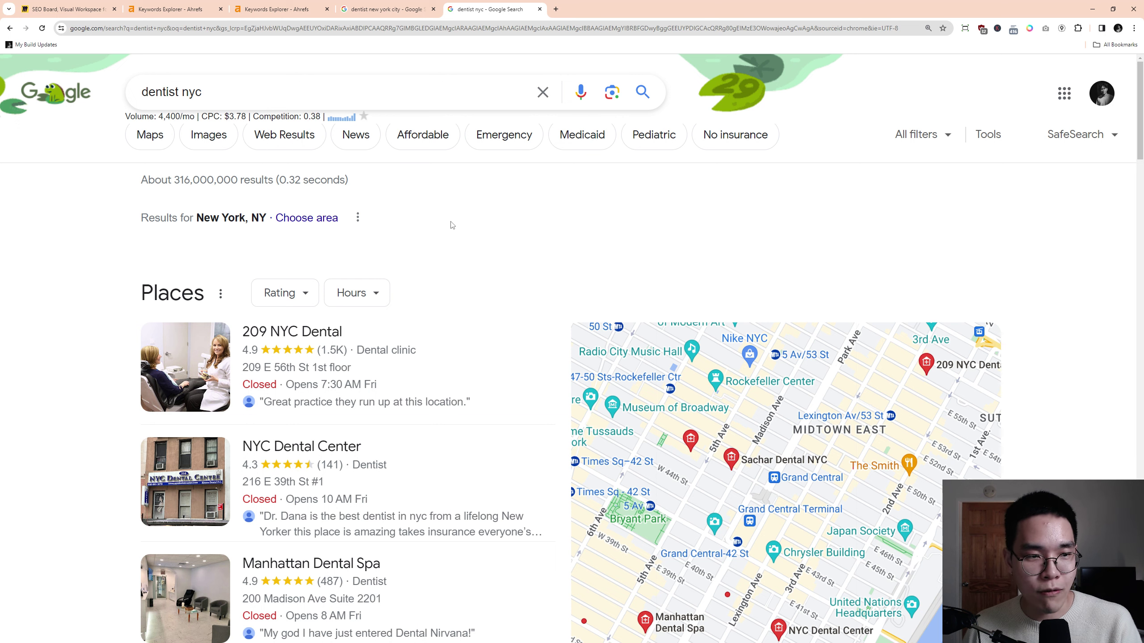
# Compare the Places listings and first organic results between the "dentist nyc" and "dentist new york city" Google searches.
pyautogui.scroll(-1, 104, 230)
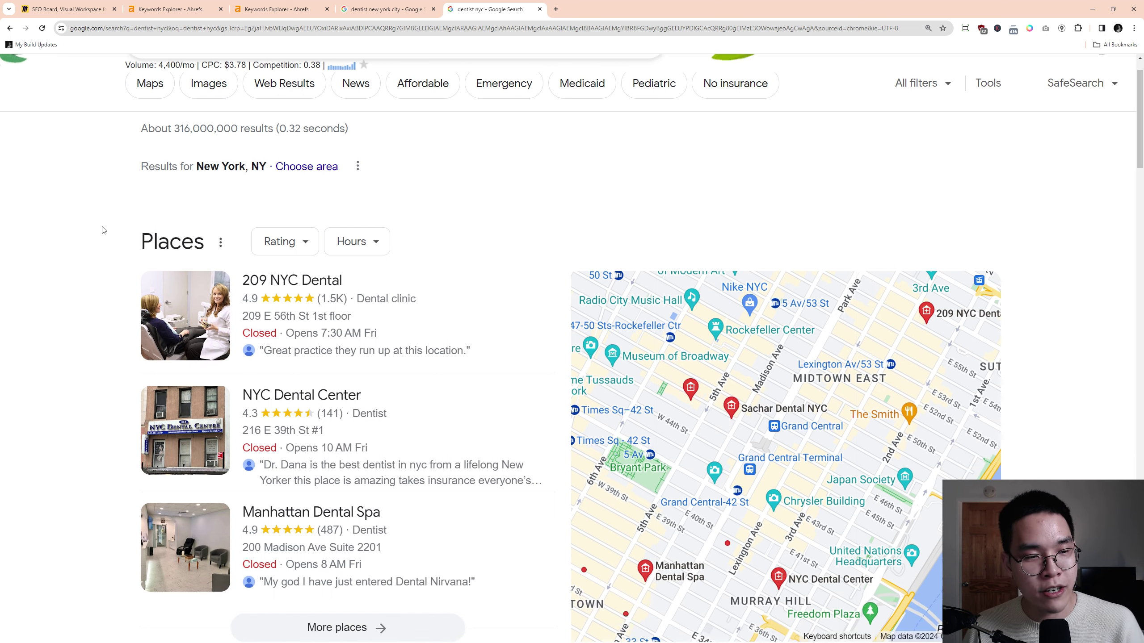
pyautogui.scroll(-1, 103, 229)
pyautogui.scroll(2, 91, 231)
pyautogui.scroll(-3, 180, 194)
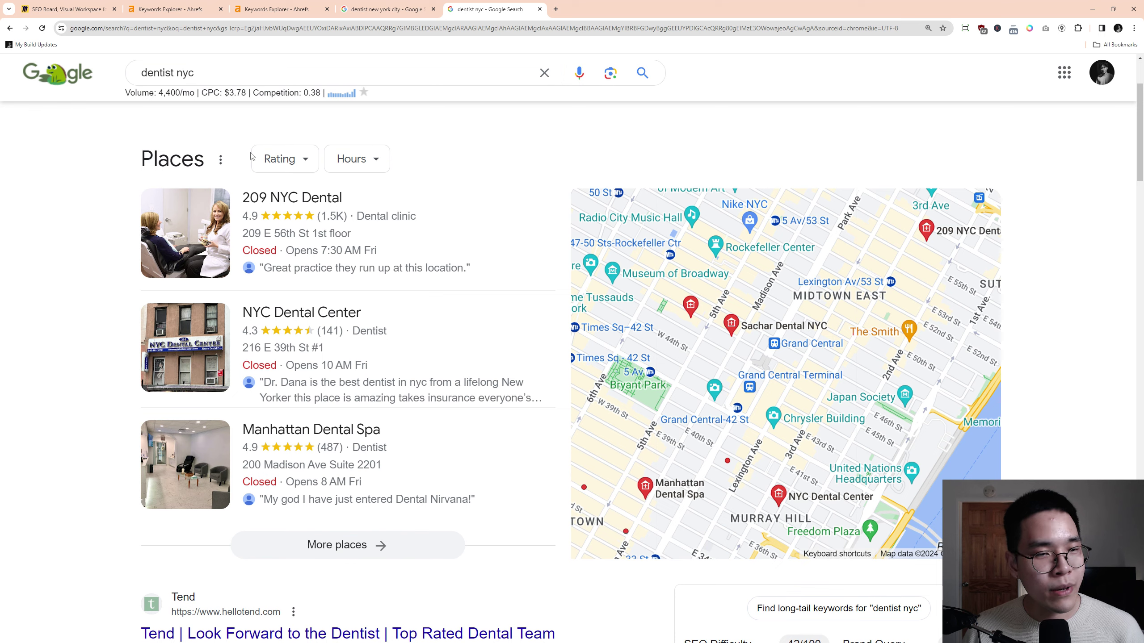
pyautogui.click(380, 6)
pyautogui.scroll(-3, 239, 136)
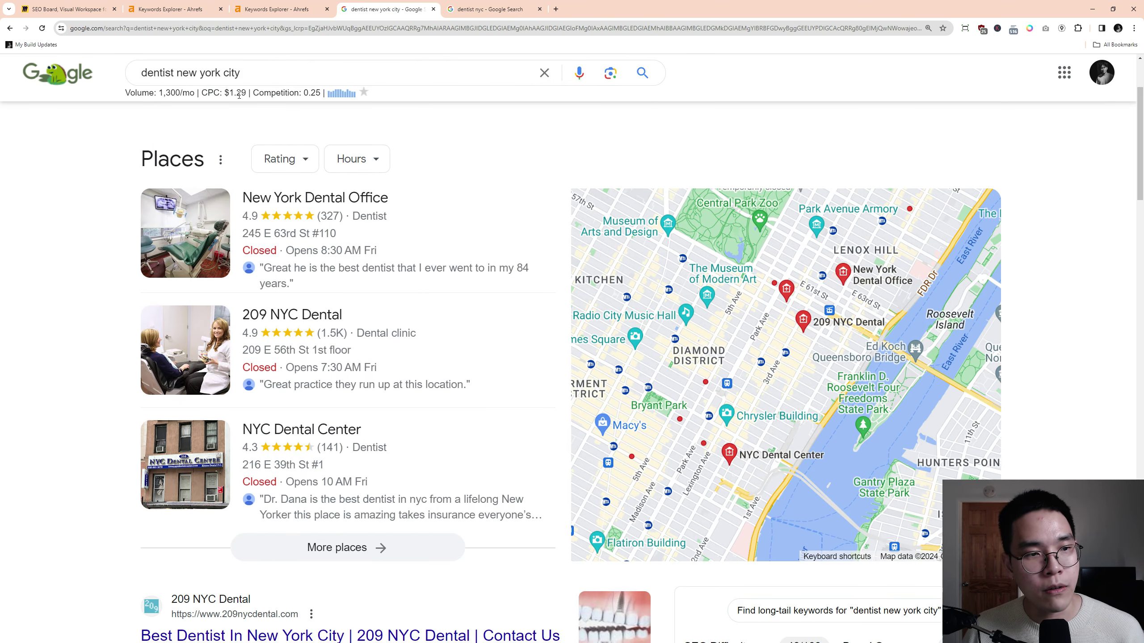
pyautogui.hotkey('ctrl', 'Tab')
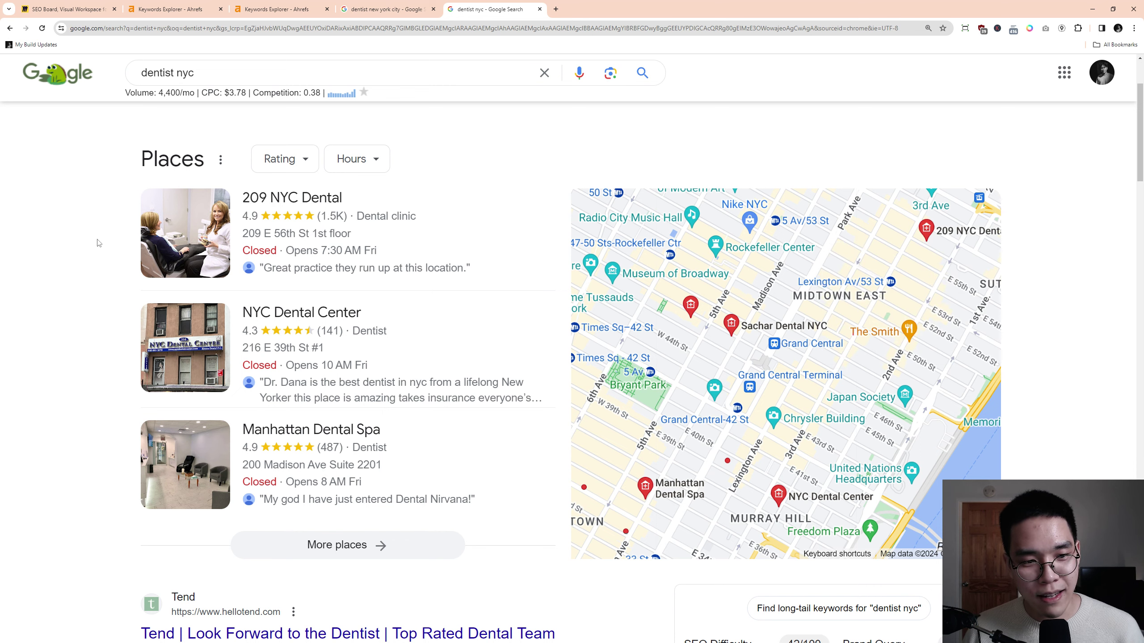
pyautogui.scroll(-3, 99, 243)
pyautogui.hotkey('ctrl', 'shift', 'Tab')
pyautogui.scroll(-2, 128, 238)
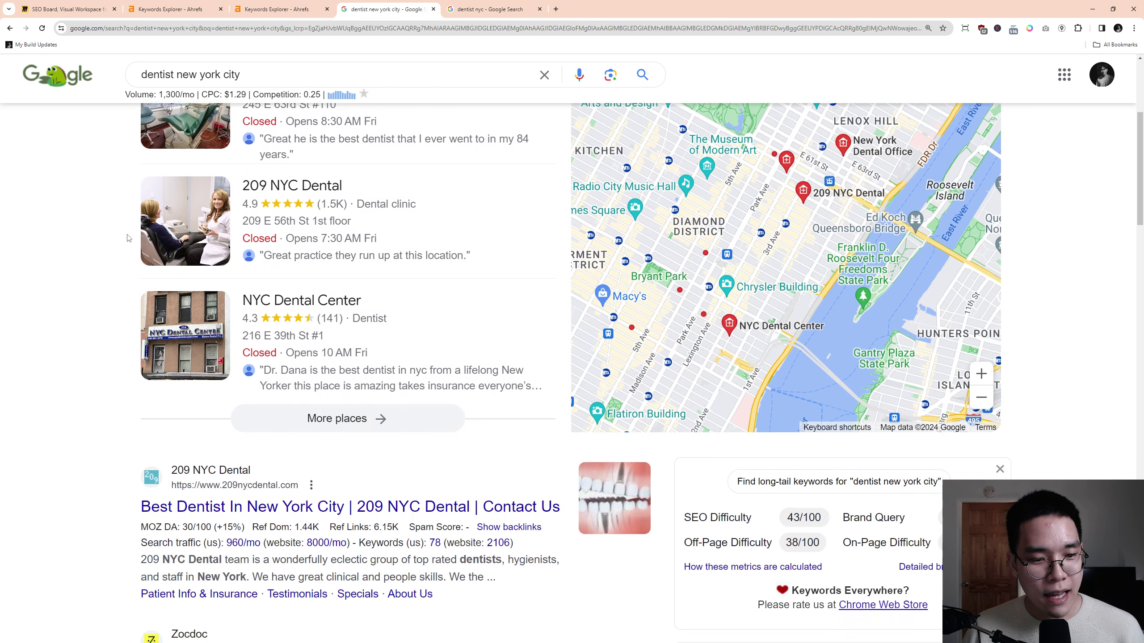
pyautogui.scroll(2, 128, 238)
pyautogui.hotkey('ctrl', 'Tab')
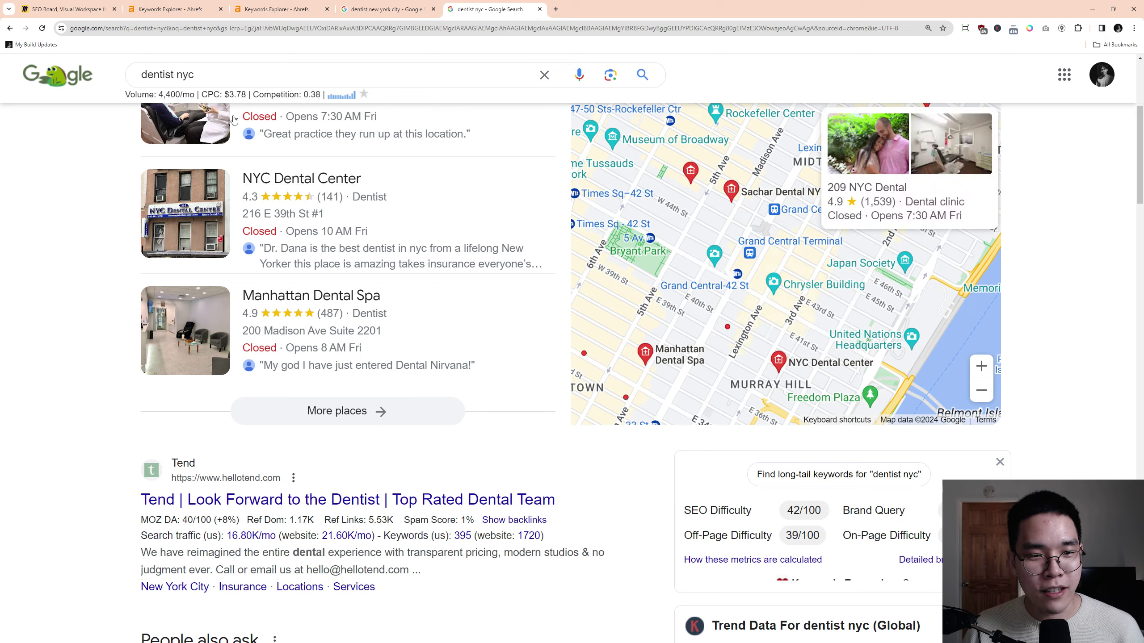
pyautogui.scroll(2, 135, 203)
# Examine the Tend organic result for "dentist nyc", briefly visiting its website before returning to the Google results.
pyautogui.scroll(-7, 96, 260)
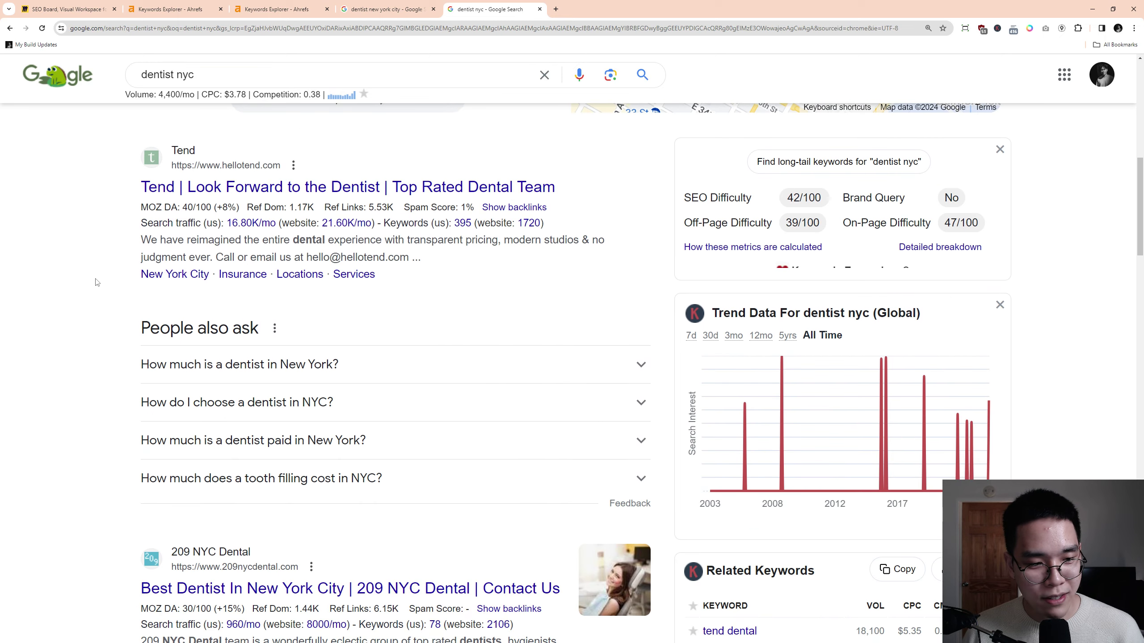
pyautogui.moveTo(101, 173); pyautogui.dragTo(443, 279)
pyautogui.click(482, 276)
pyautogui.click(82, 170)
pyautogui.click(443, 279)
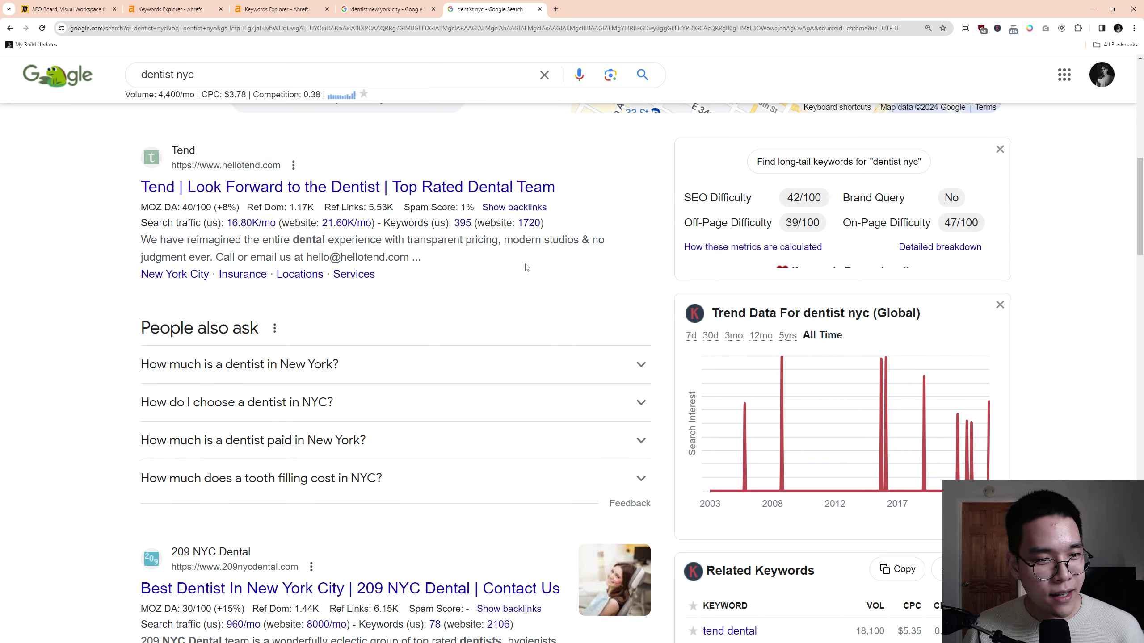
pyautogui.moveTo(526, 264); pyautogui.dragTo(167, 144)
pyautogui.click(168, 145)
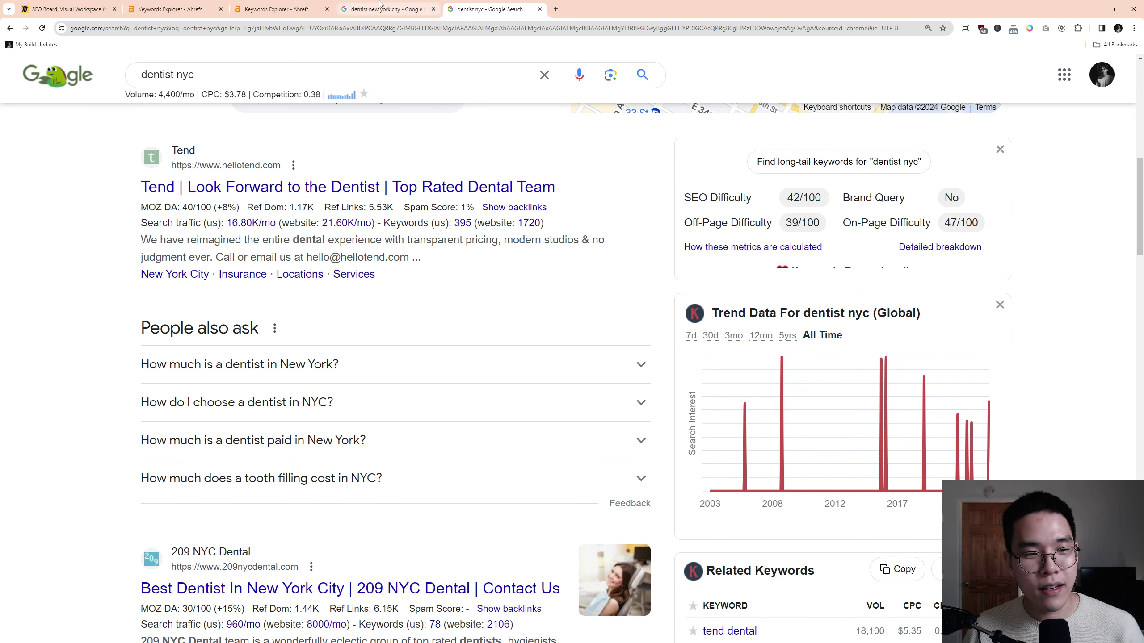
pyautogui.click(342, 185)
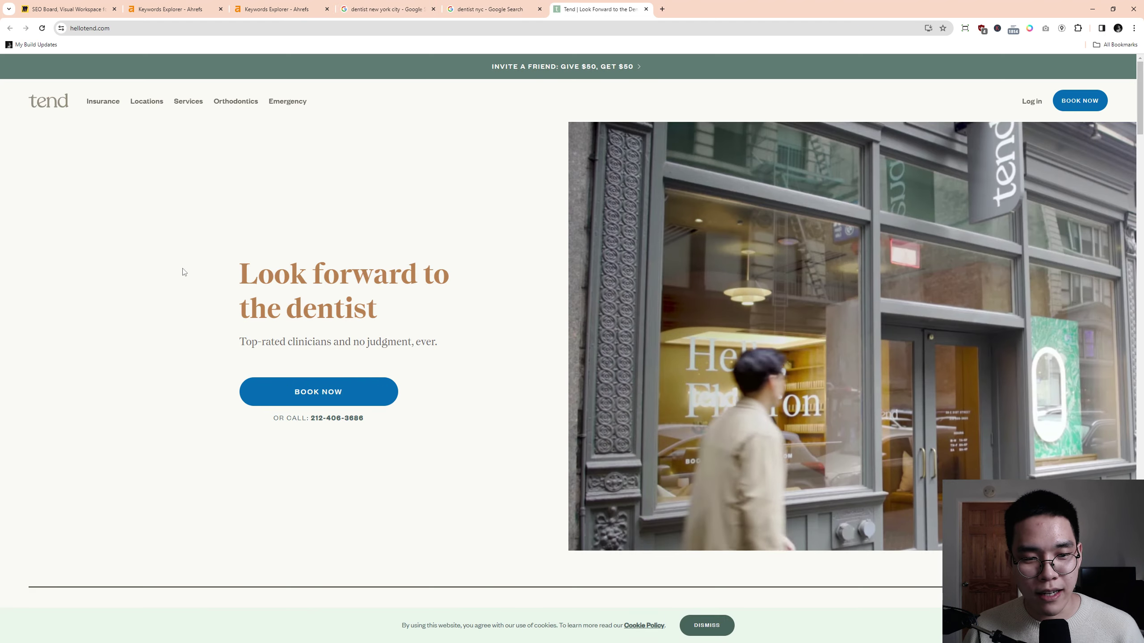
pyautogui.hotkey('ctrl', 'w')
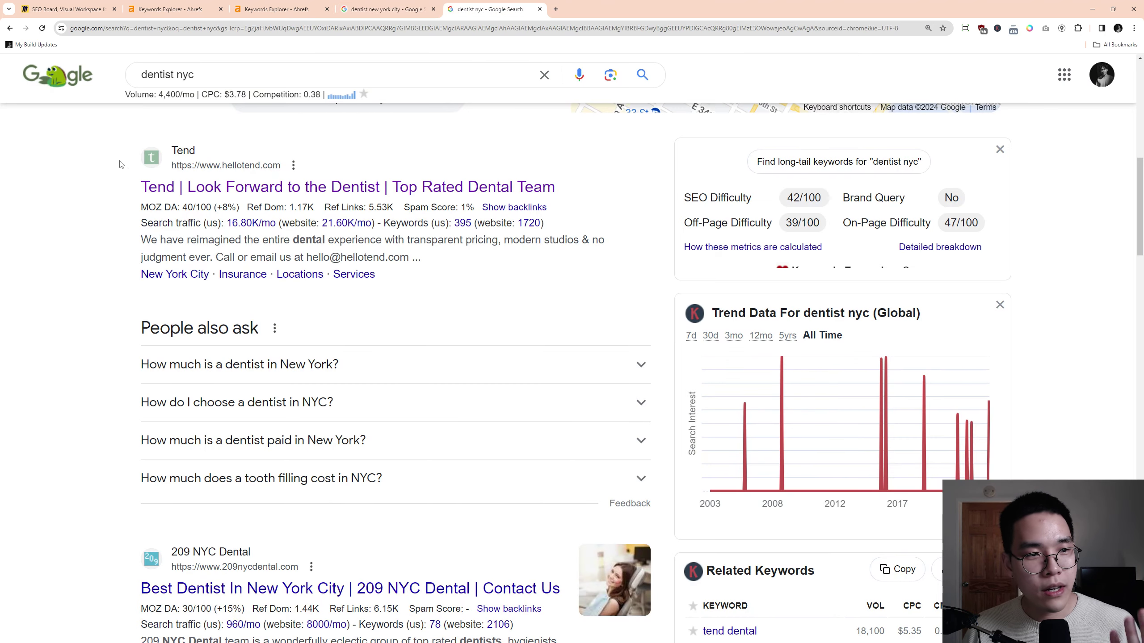
# Examine the 209 NYC Dental listing at the start of the organic results for the "dentist new york city" Google search.
pyautogui.hotkey('ctrl', 'shift', 'Tab')
pyautogui.scroll(-7, 109, 261)
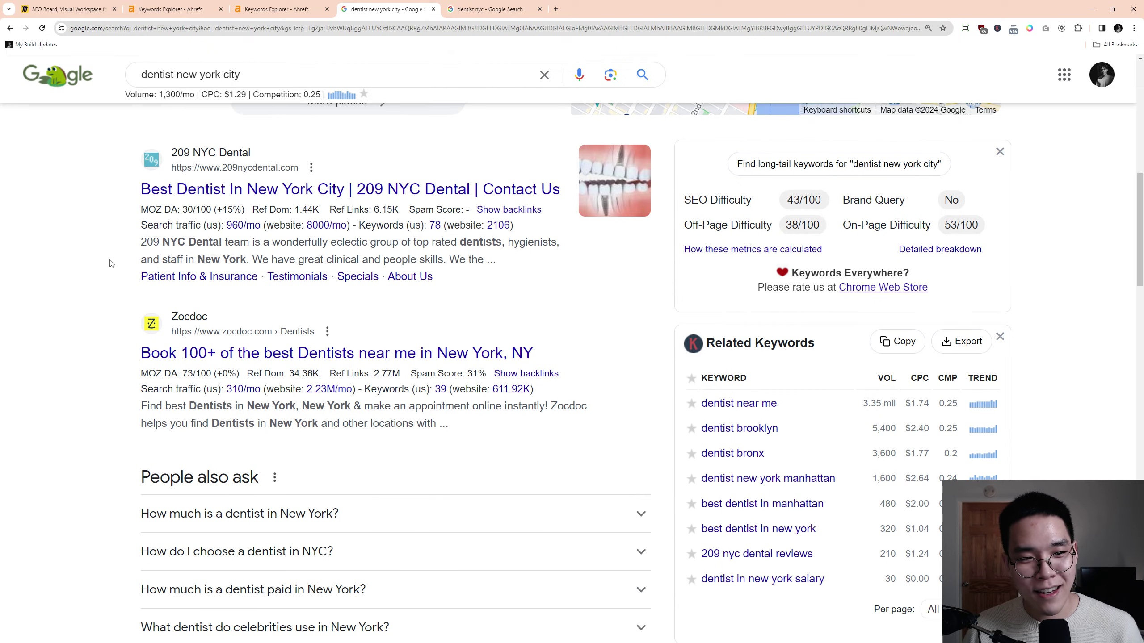
pyautogui.moveTo(154, 74); pyautogui.dragTo(232, 114)
pyautogui.click(130, 206)
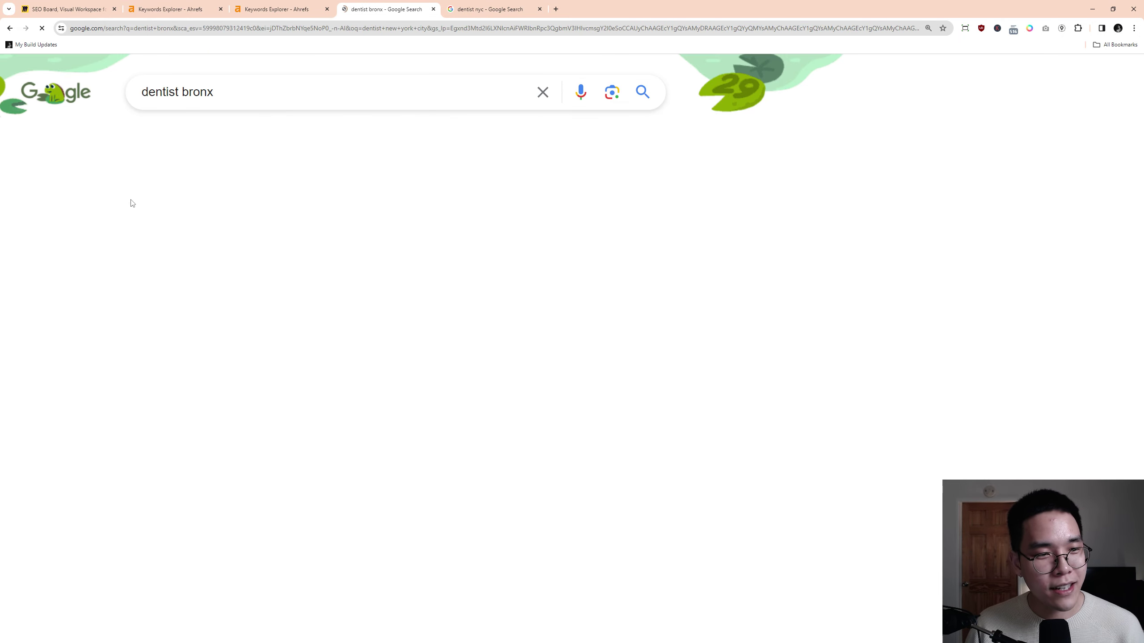
pyautogui.hotkey('alt', 'Left')
pyautogui.tripleClick(75, 212)
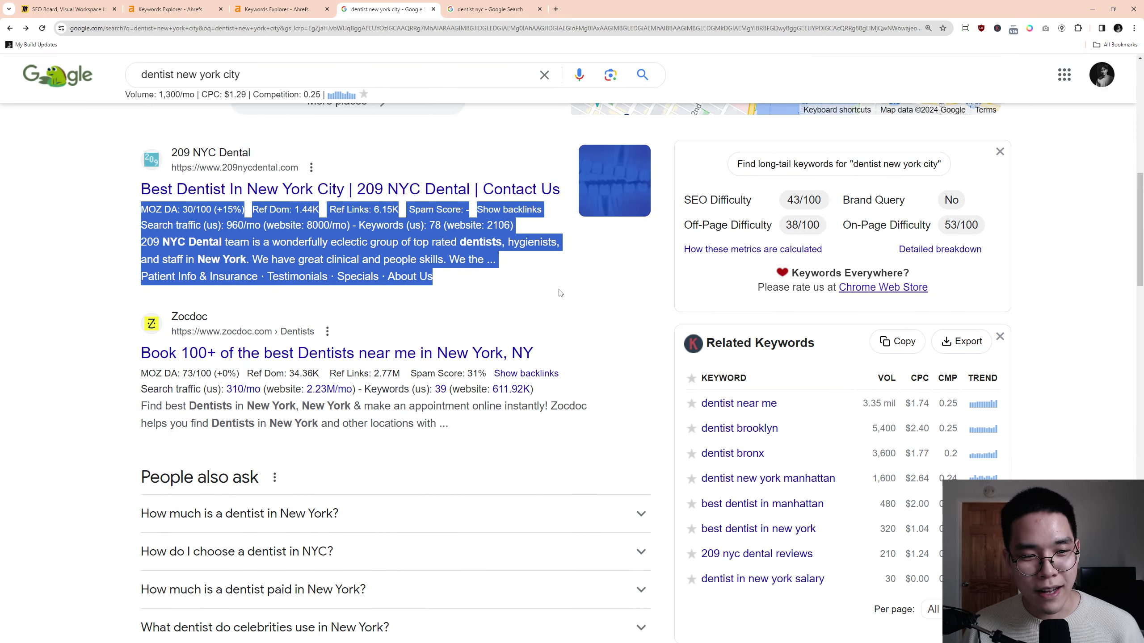
pyautogui.click(75, 212)
# Compare the organic results further down the page between the "dentist nyc" and "dentist new york city" Google searches.
pyautogui.hotkey('ctrl', 'Tab')
pyautogui.scroll(-5, 98, 290)
pyautogui.scroll(-5, 98, 290)
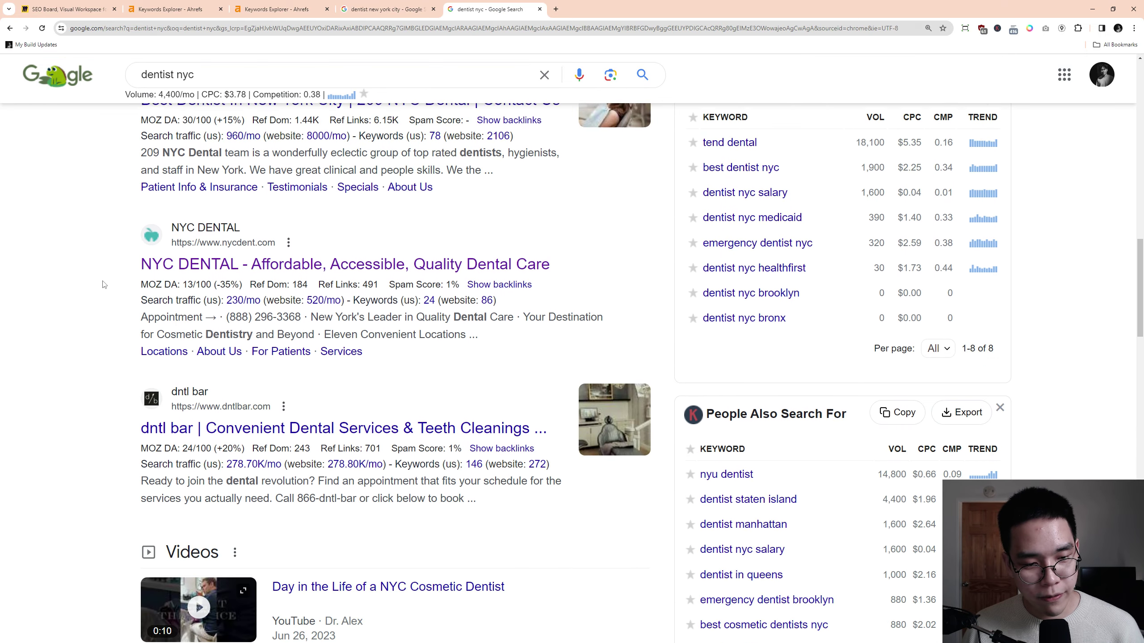
pyautogui.hotkey('ctrl', 'shift', 'Tab')
pyautogui.scroll(-12, 122, 270)
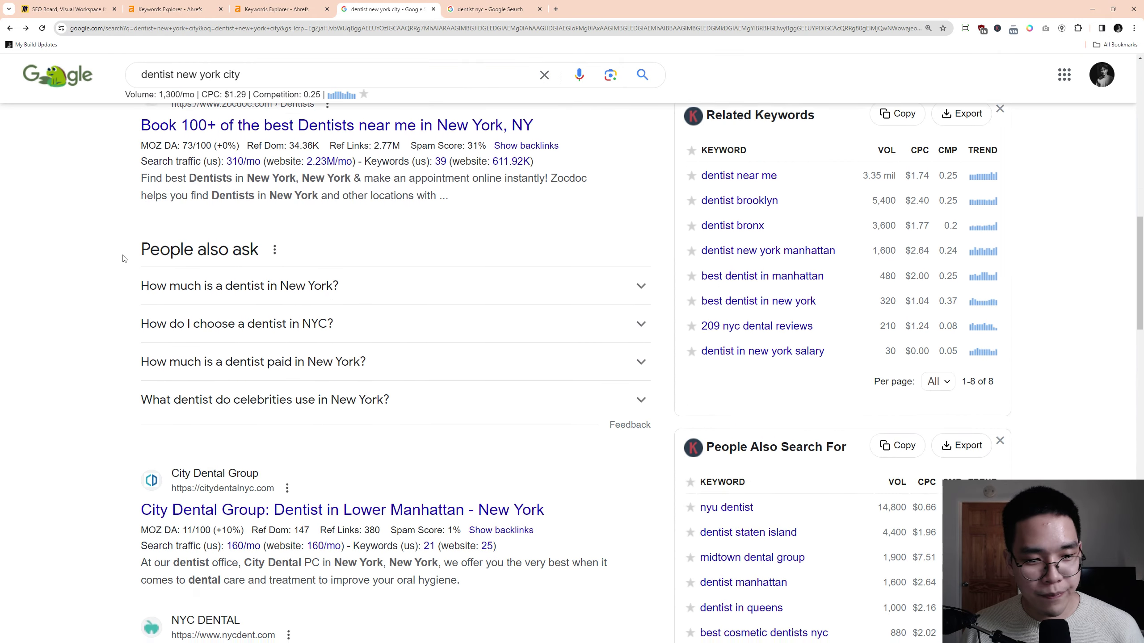
pyautogui.scroll(1, 122, 288)
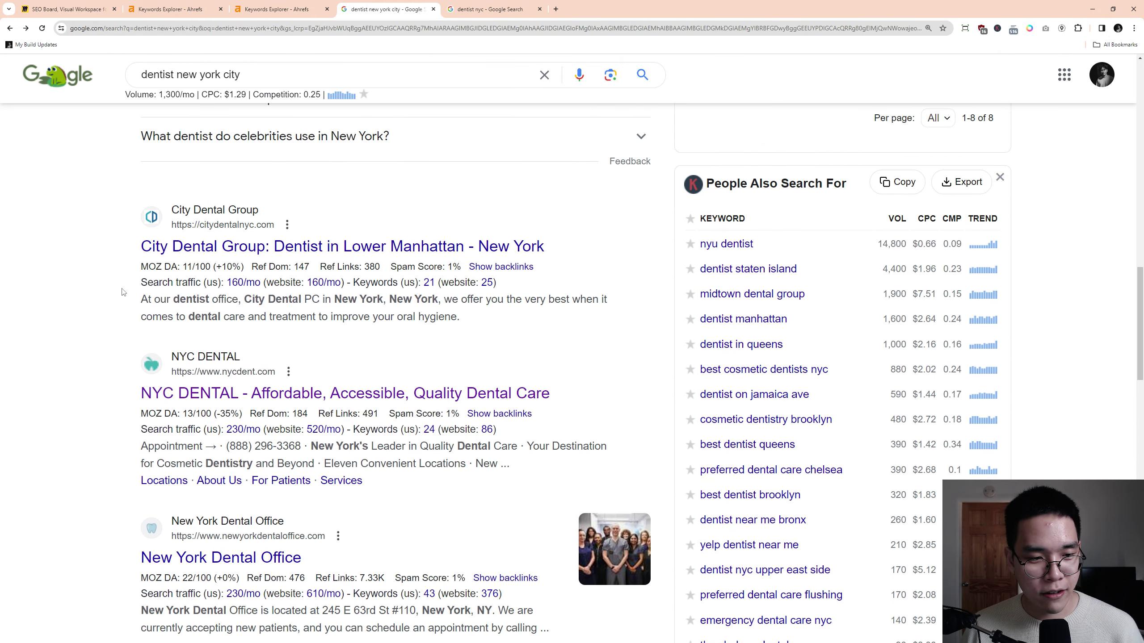
# Examine the City Dental Group listing in the "dentist new york city" results against the search phrase.
pyautogui.moveTo(109, 239); pyautogui.dragTo(535, 338)
pyautogui.click(534, 337)
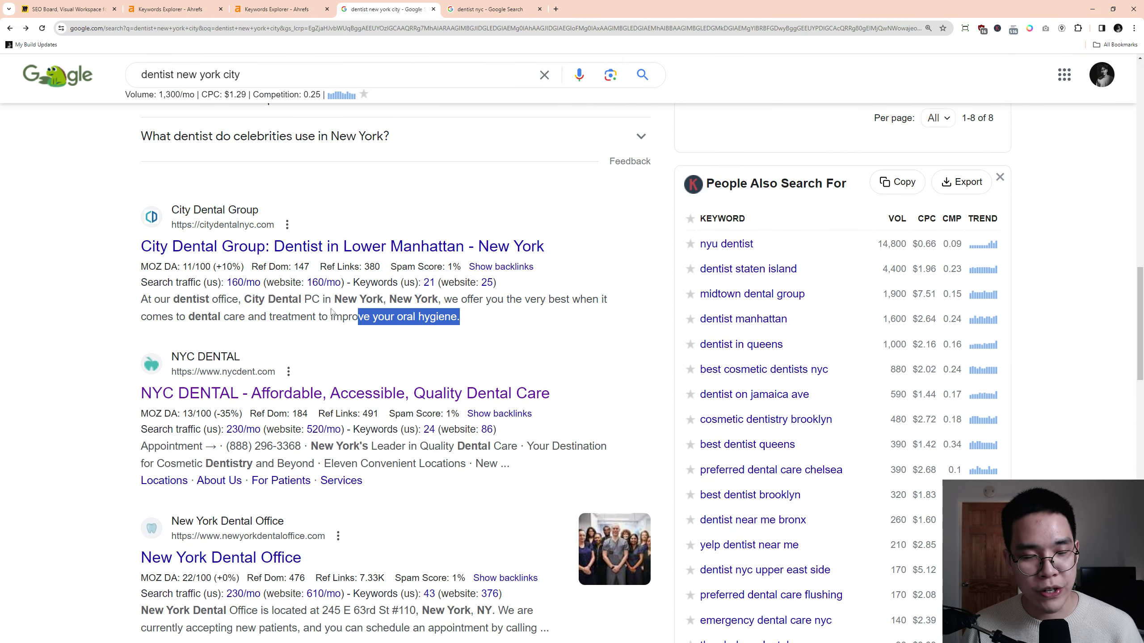
pyautogui.moveTo(97, 225); pyautogui.dragTo(516, 324)
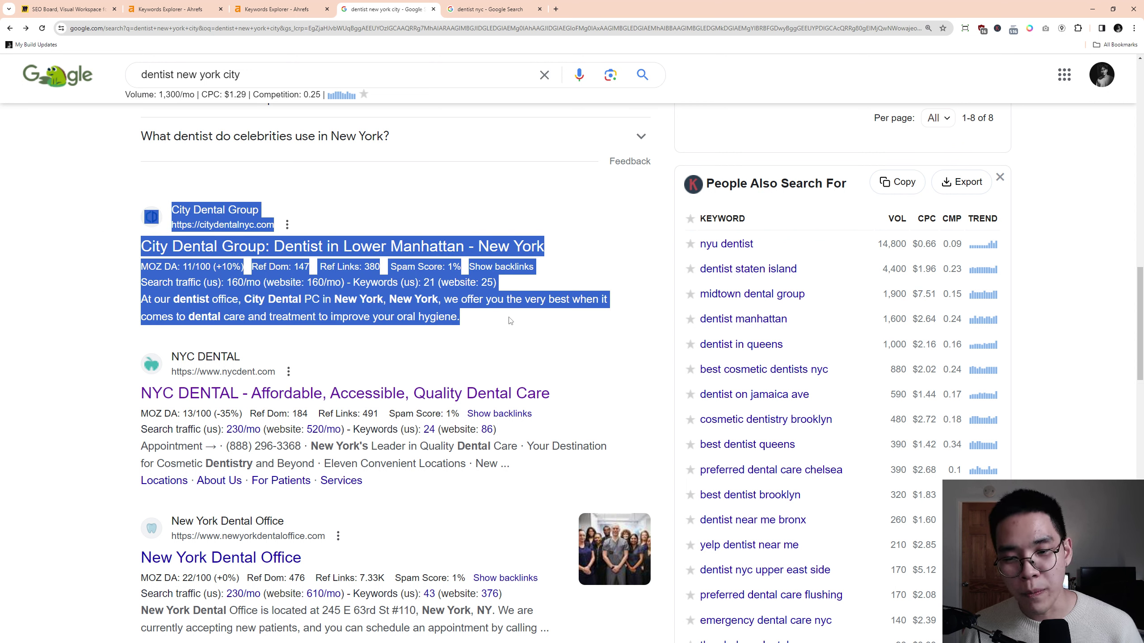
pyautogui.click(511, 321)
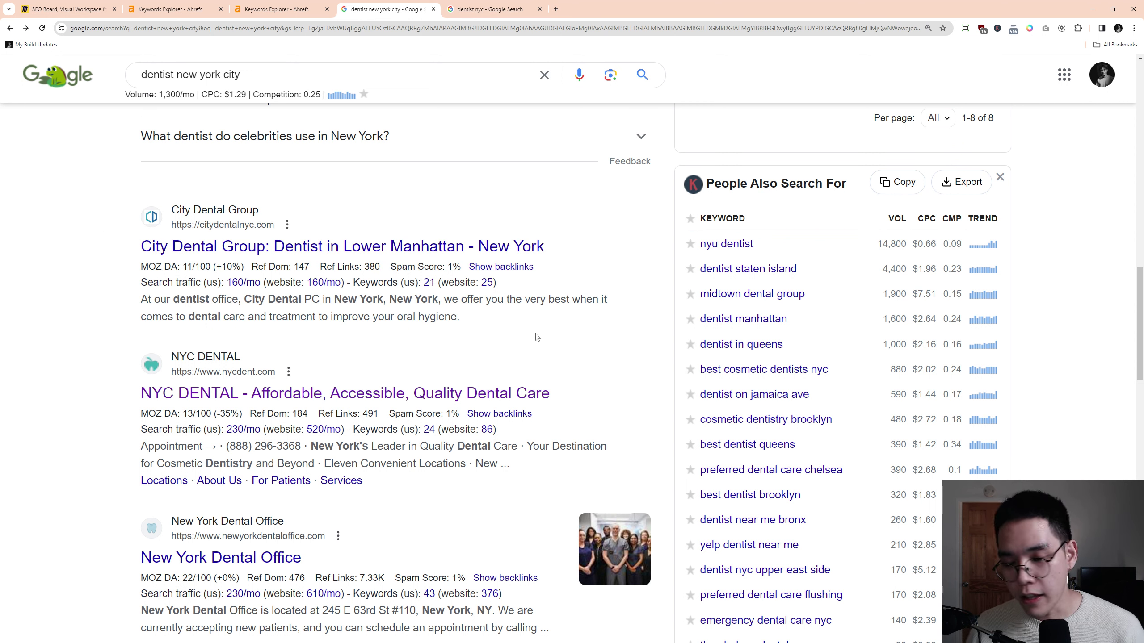
pyautogui.moveTo(176, 74); pyautogui.dragTo(142, 76)
pyautogui.click(63, 207)
# Check whether City Dental Group from the "dentist new york city" results also ranks in the "dentist nyc" Google results.
pyautogui.click(487, 9)
pyautogui.click(63, 239)
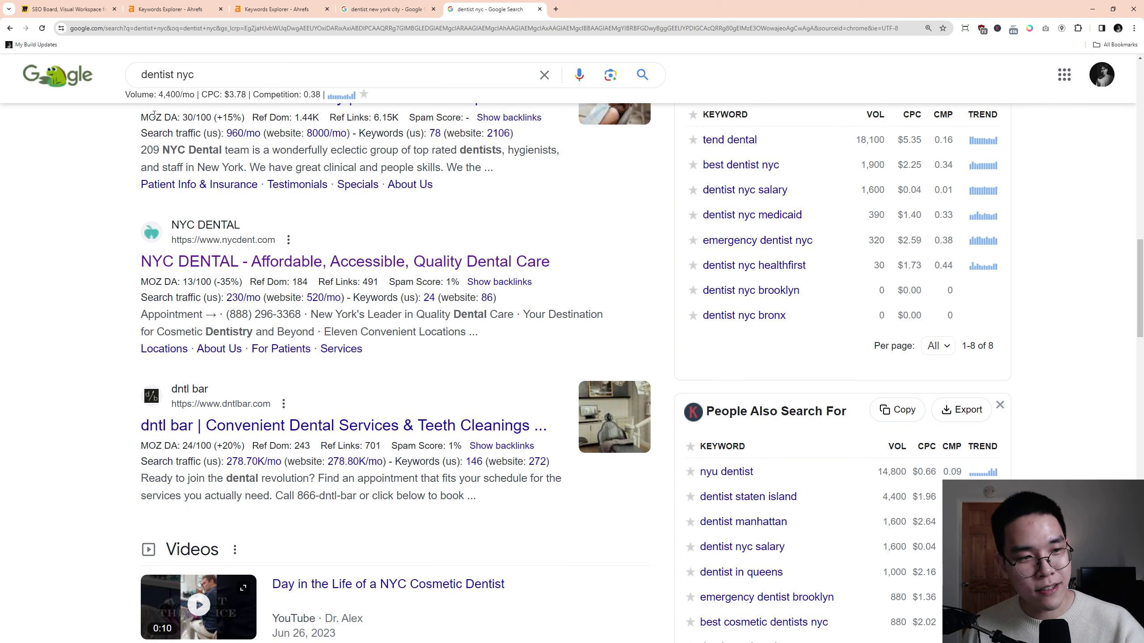
pyautogui.hotkey('ctrl', 'shift', 'Tab')
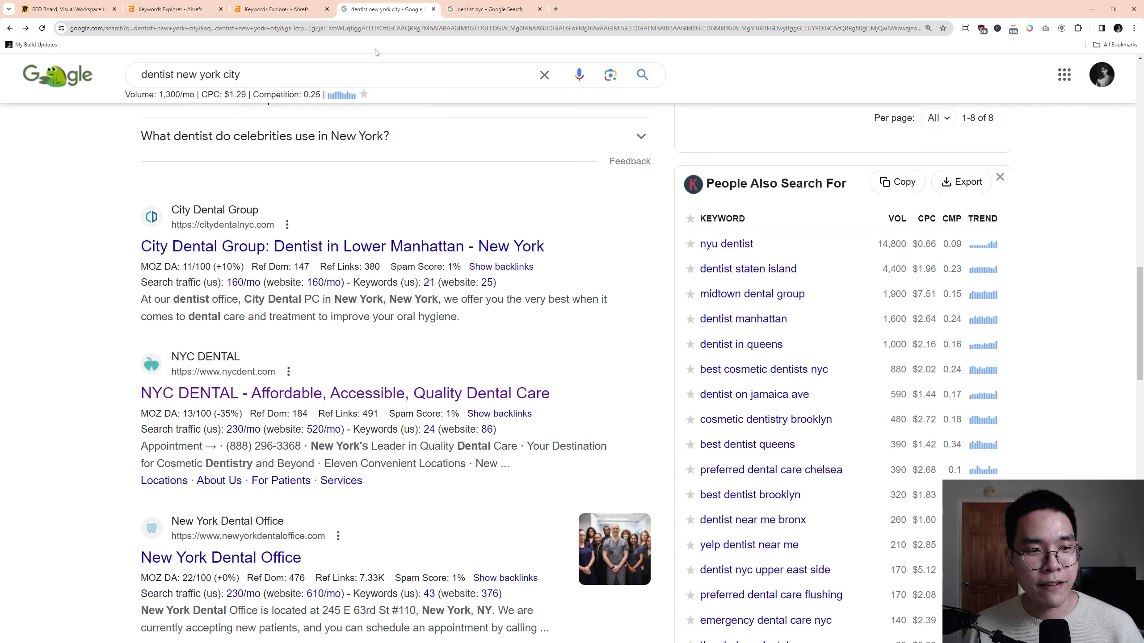
pyautogui.moveTo(131, 225); pyautogui.dragTo(522, 324)
pyautogui.click(523, 324)
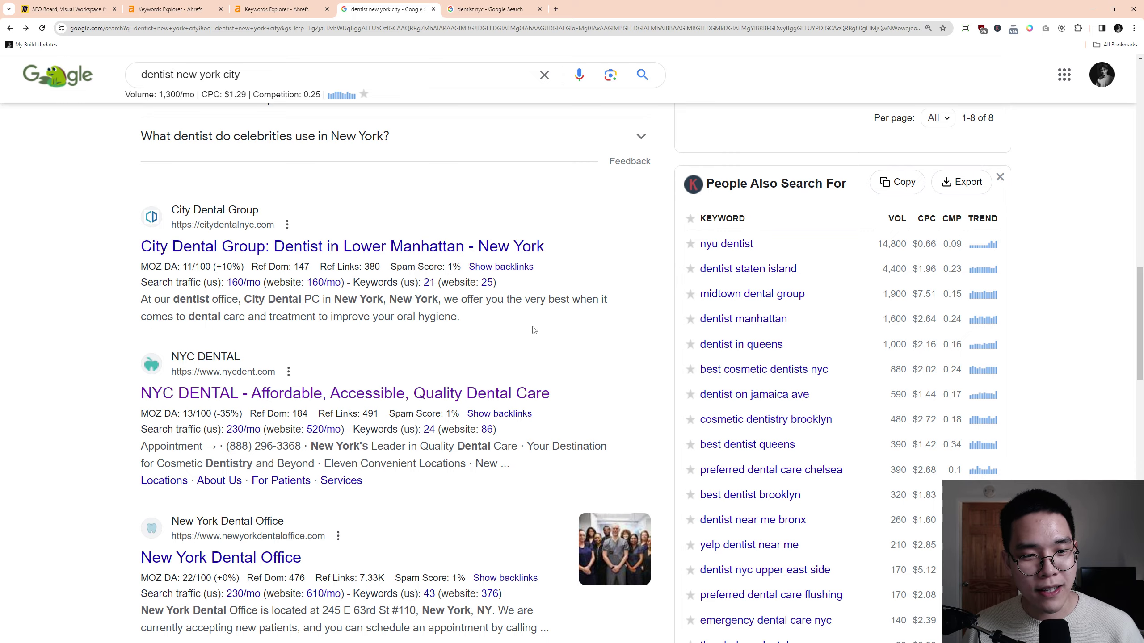
pyautogui.hotkey('ctrl', 'Tab')
pyautogui.scroll(-10, 107, 340)
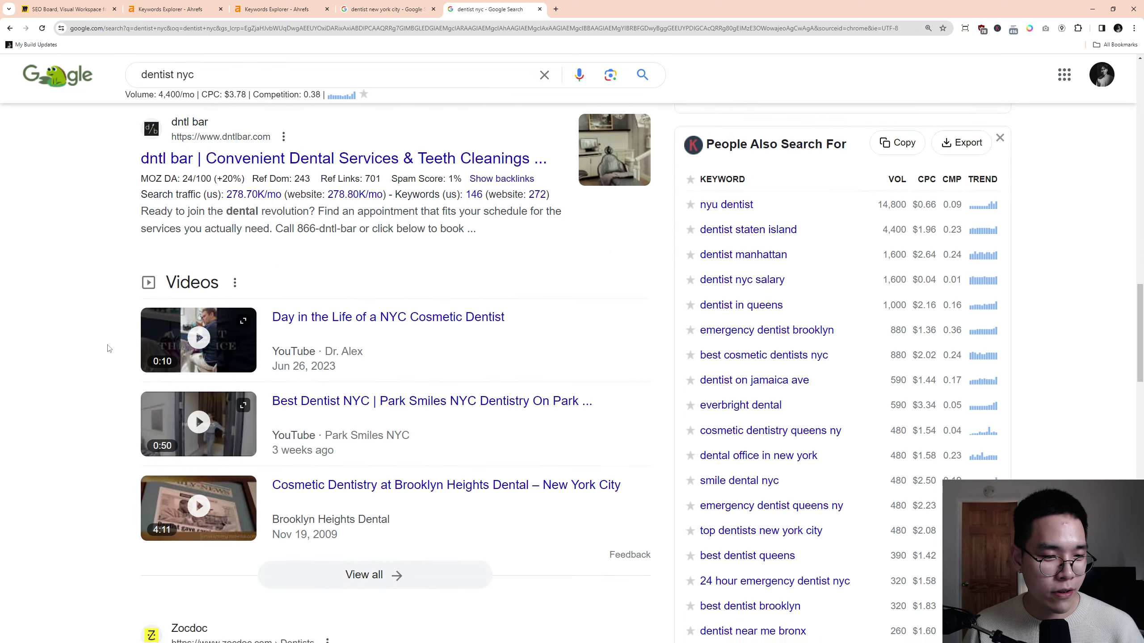
pyautogui.scroll(-2, 108, 341)
pyautogui.scroll(20, 99, 341)
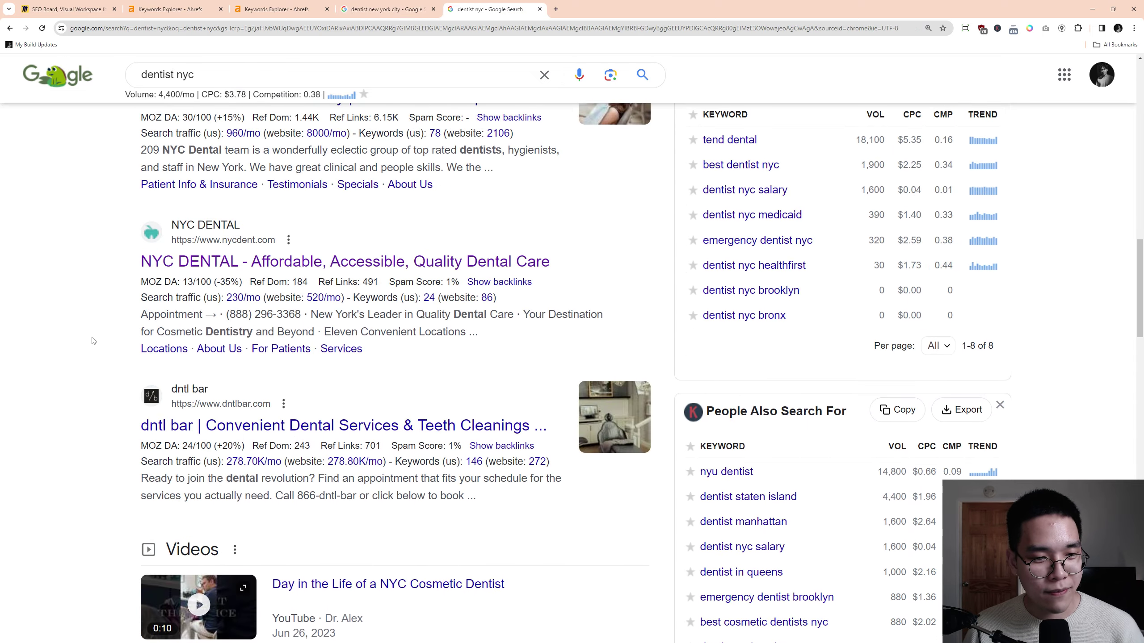
pyautogui.scroll(3, 94, 341)
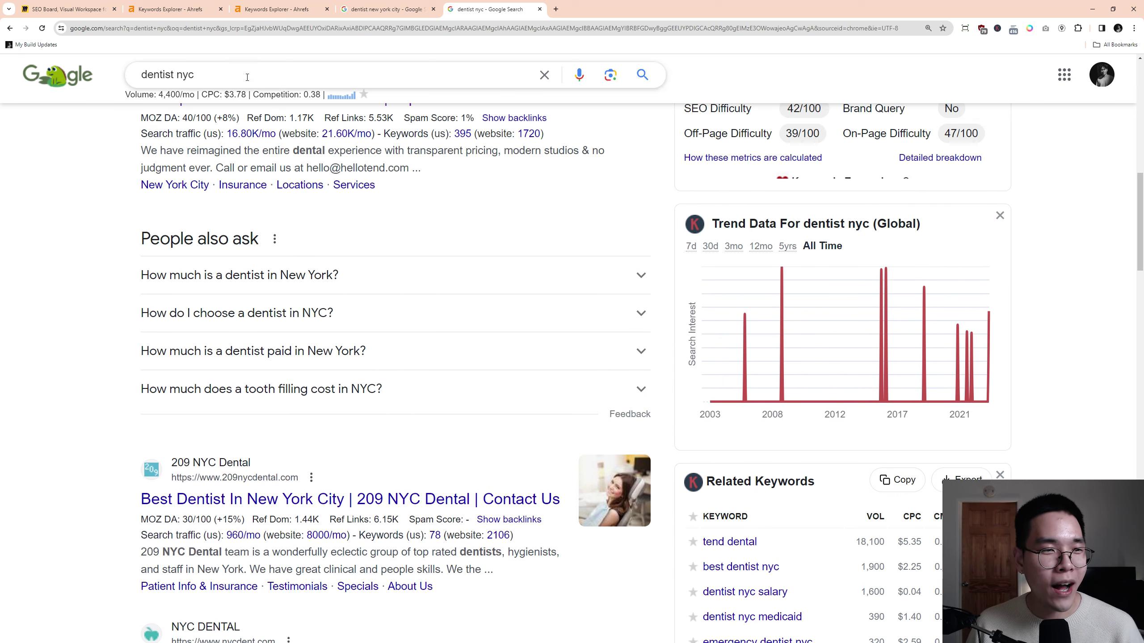
# Review the "dentist nyc" keyword overview in Ahrefs and open the full list of its matching terms.
pyautogui.click(166, 6)
pyautogui.click(245, 5)
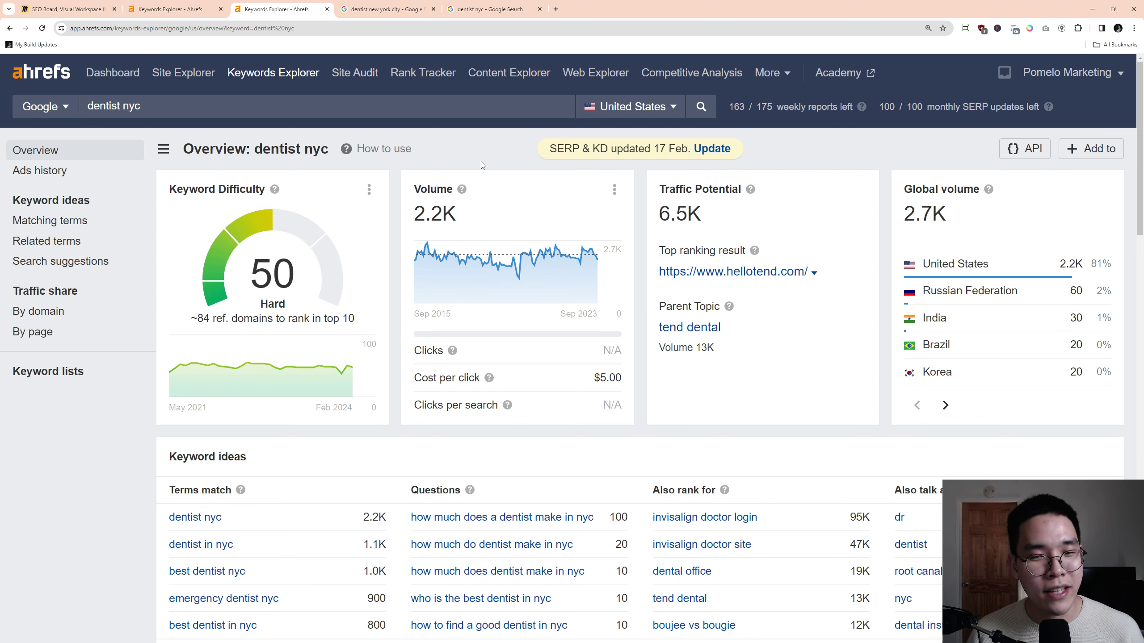
pyautogui.scroll(-4, 379, 293)
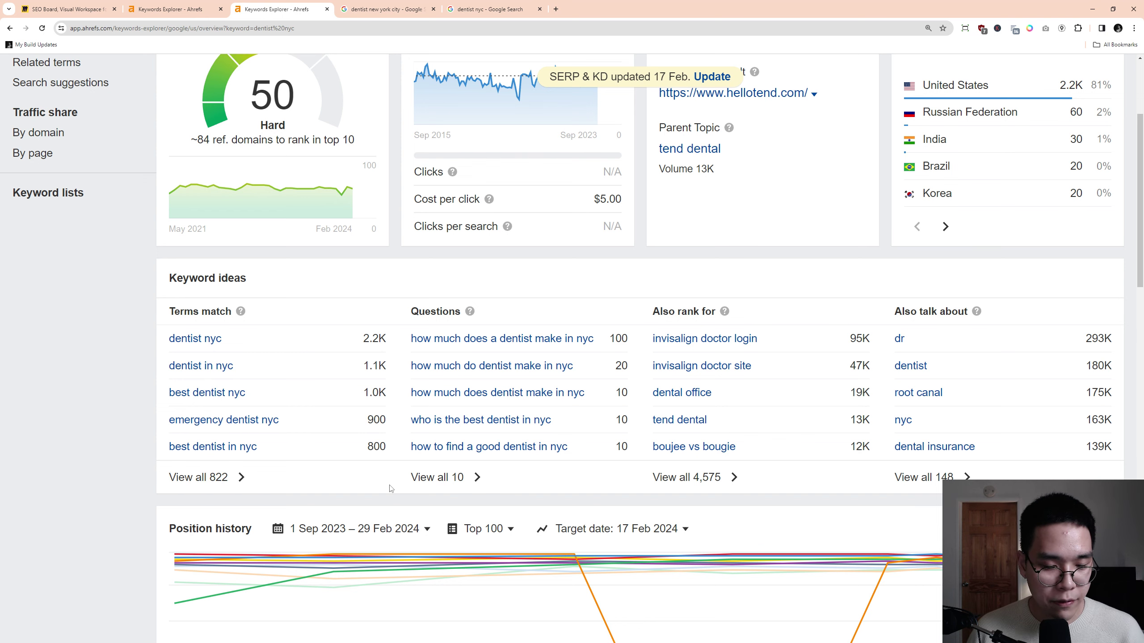
pyautogui.scroll(4, 391, 500)
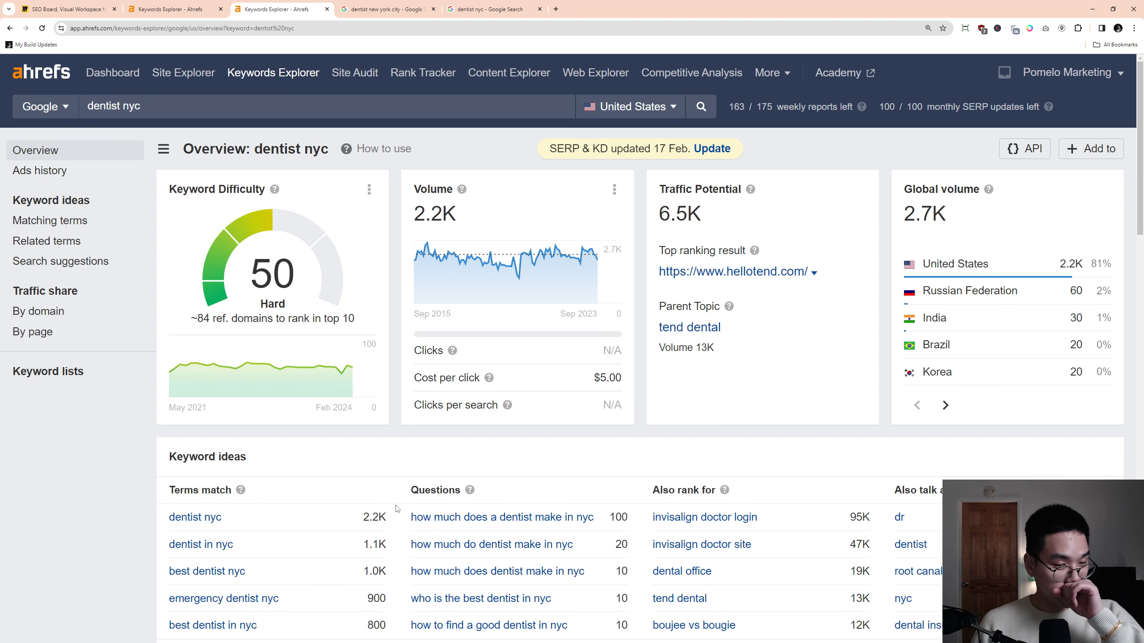
pyautogui.scroll(-1, 396, 508)
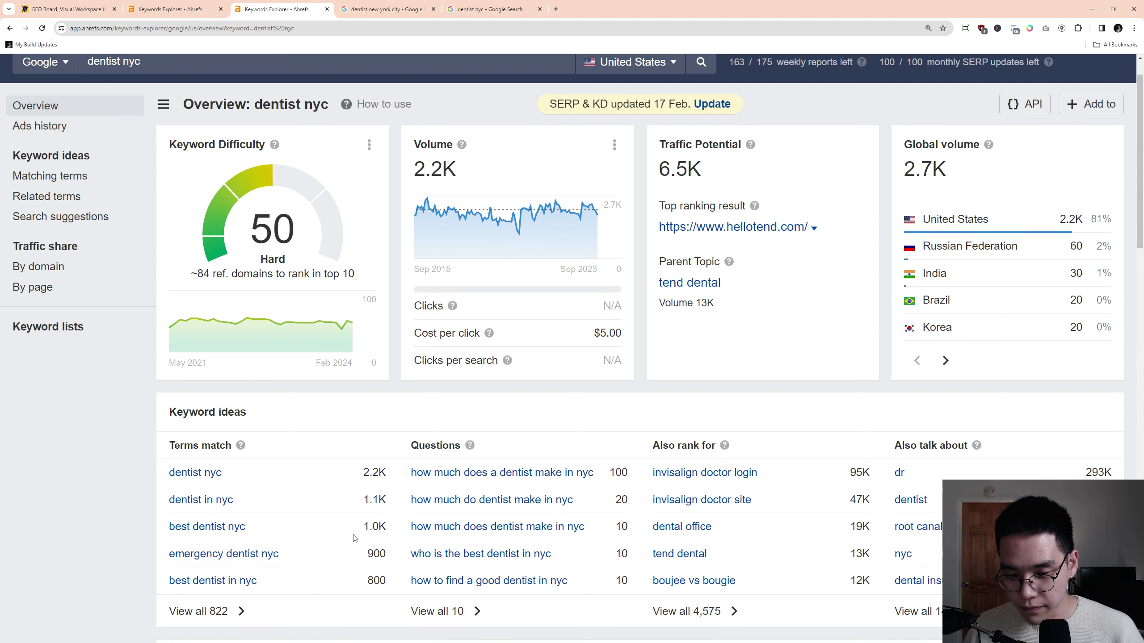
pyautogui.scroll(1, 354, 538)
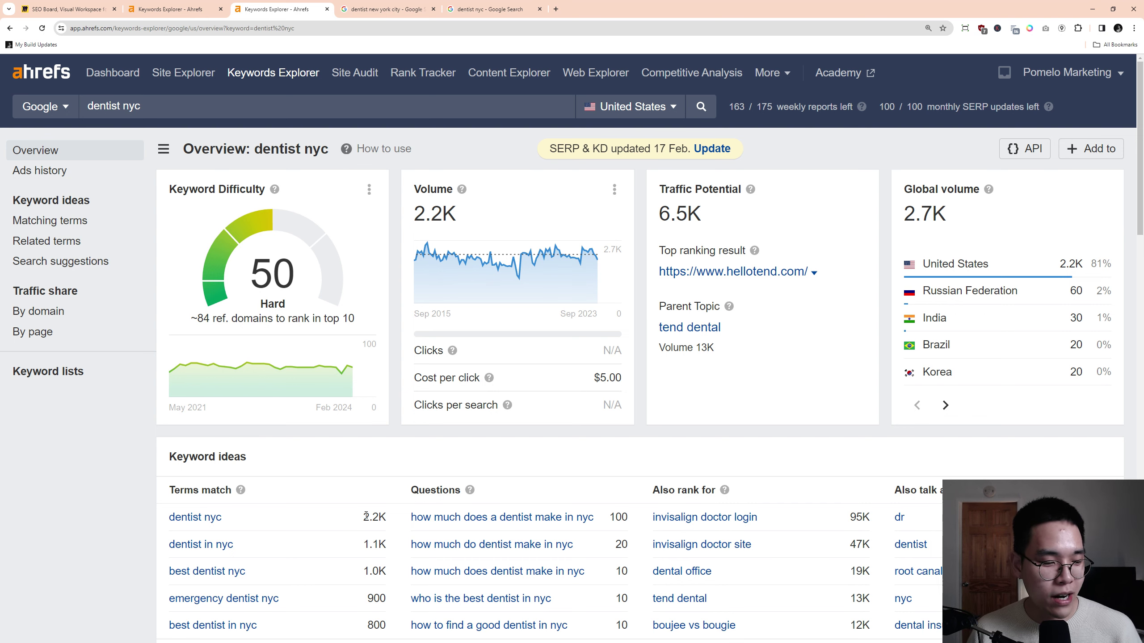
pyautogui.scroll(-4, 365, 516)
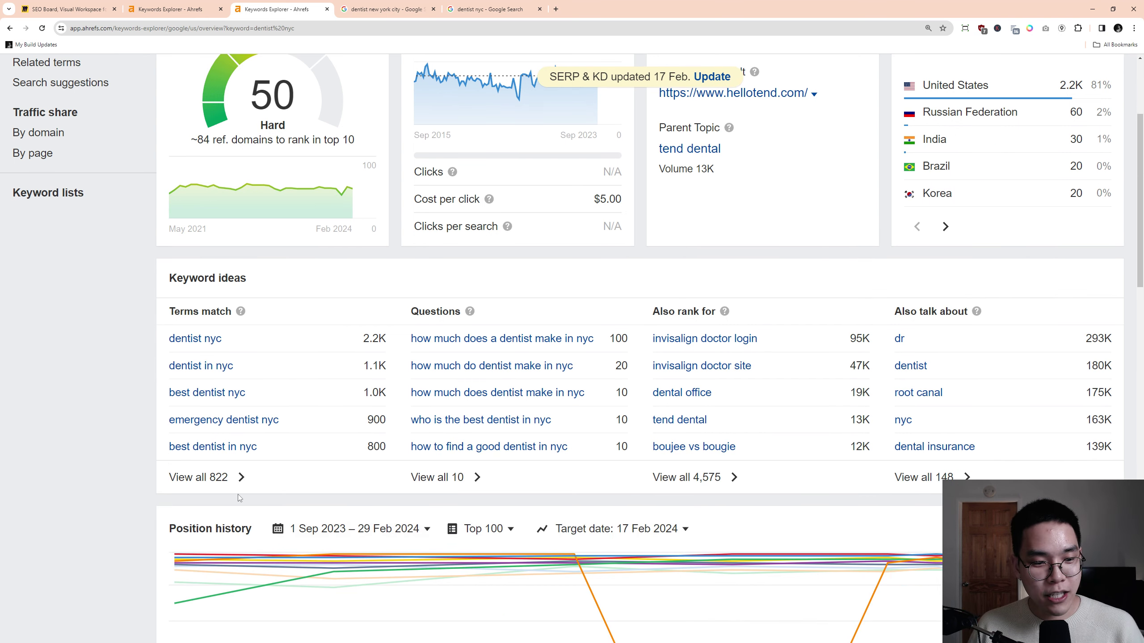
pyautogui.click(231, 478)
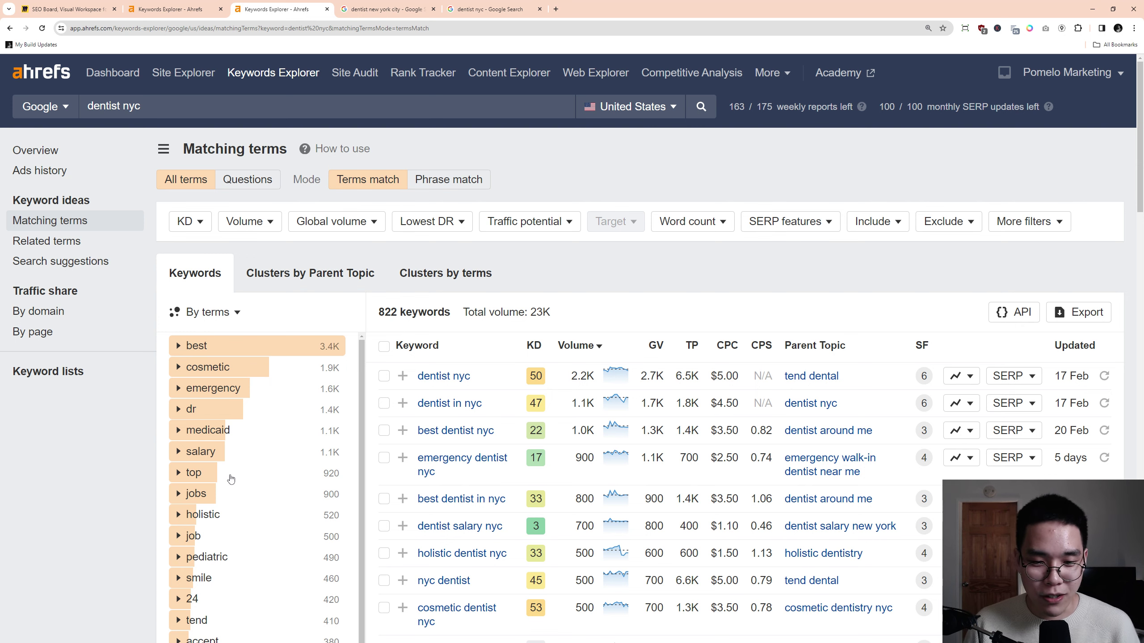
# Examine the "dentist in nyc" and "best dentist nyc" keywords in the Ahrefs matching terms list.
pyautogui.scroll(-3, 508, 419)
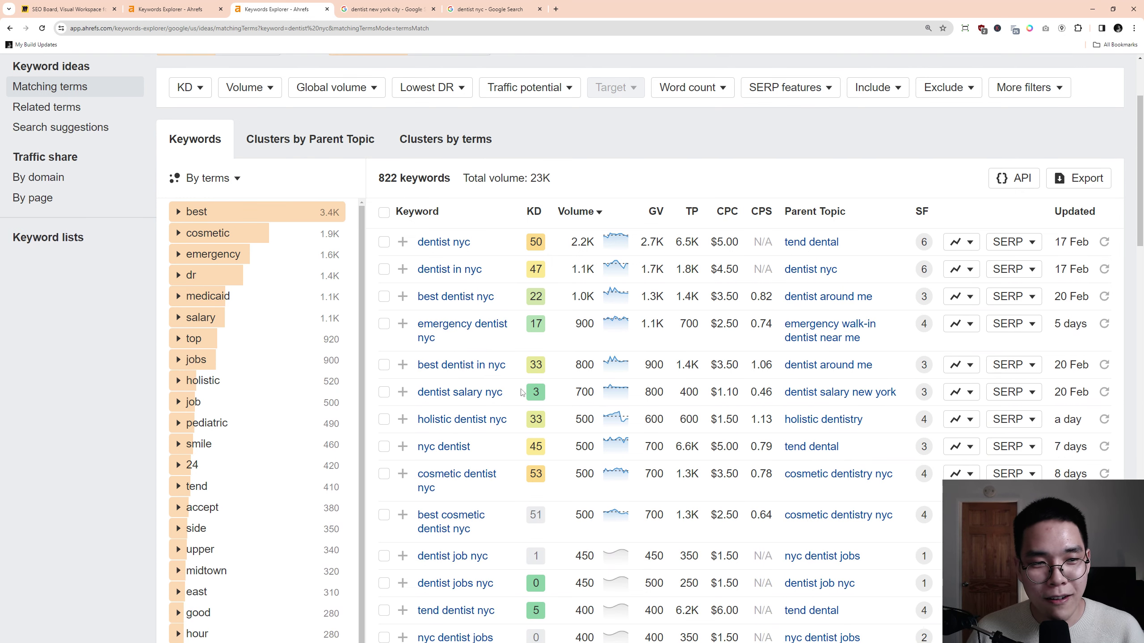
pyautogui.scroll(-1, 522, 392)
pyautogui.moveTo(510, 230); pyautogui.dragTo(405, 227)
pyautogui.click(503, 224)
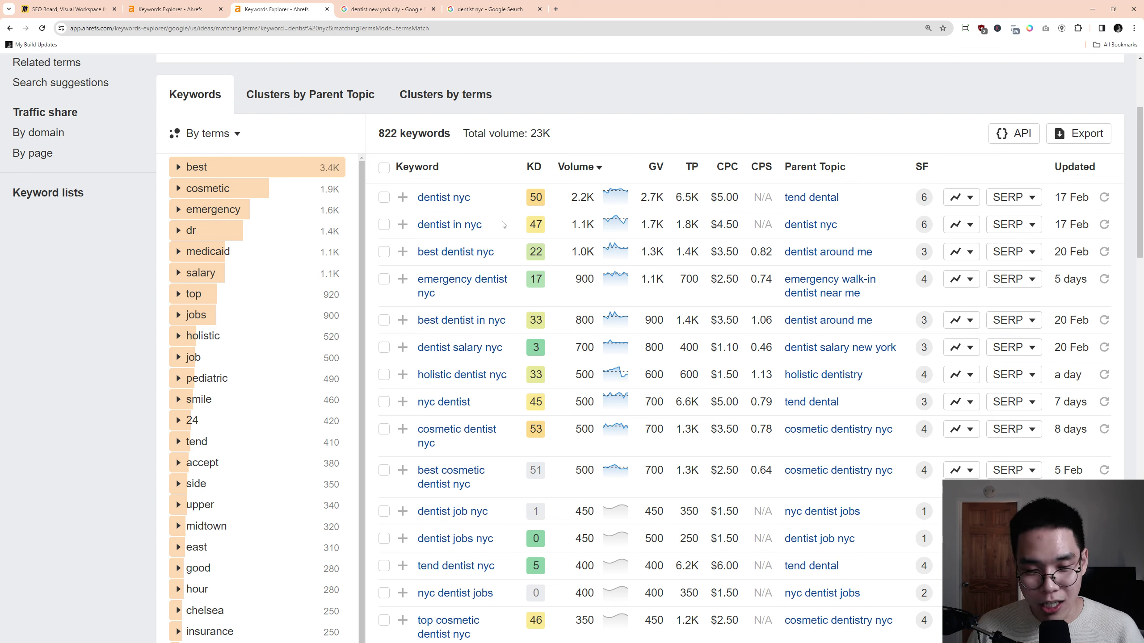
pyautogui.moveTo(505, 233); pyautogui.dragTo(442, 225)
pyautogui.click(500, 233)
pyautogui.moveTo(496, 252); pyautogui.dragTo(417, 251)
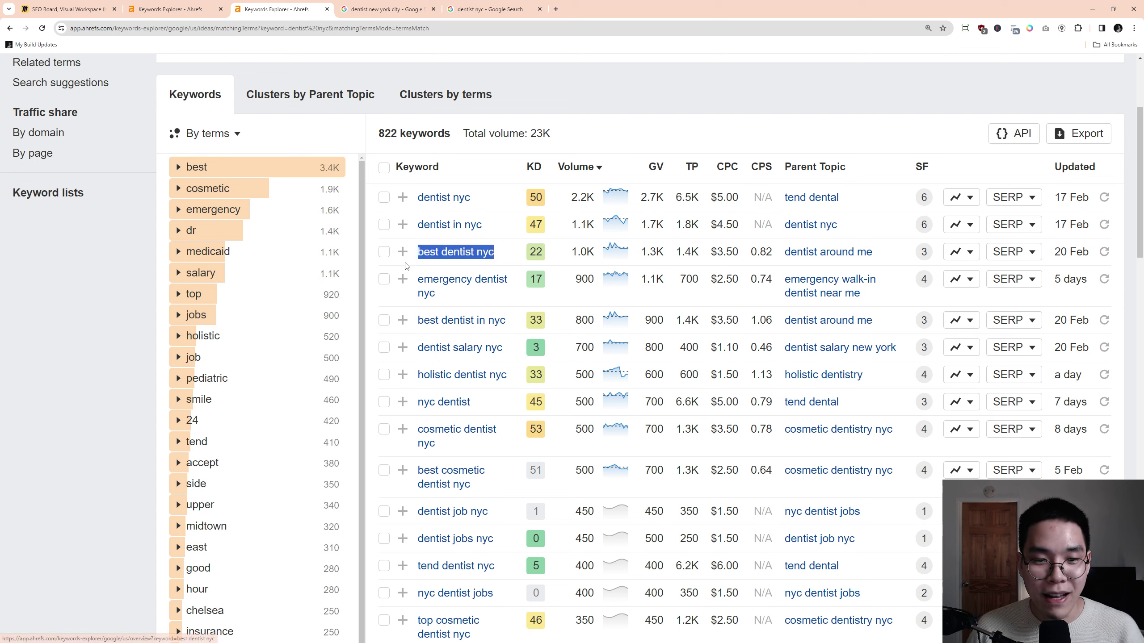
pyautogui.click(507, 255)
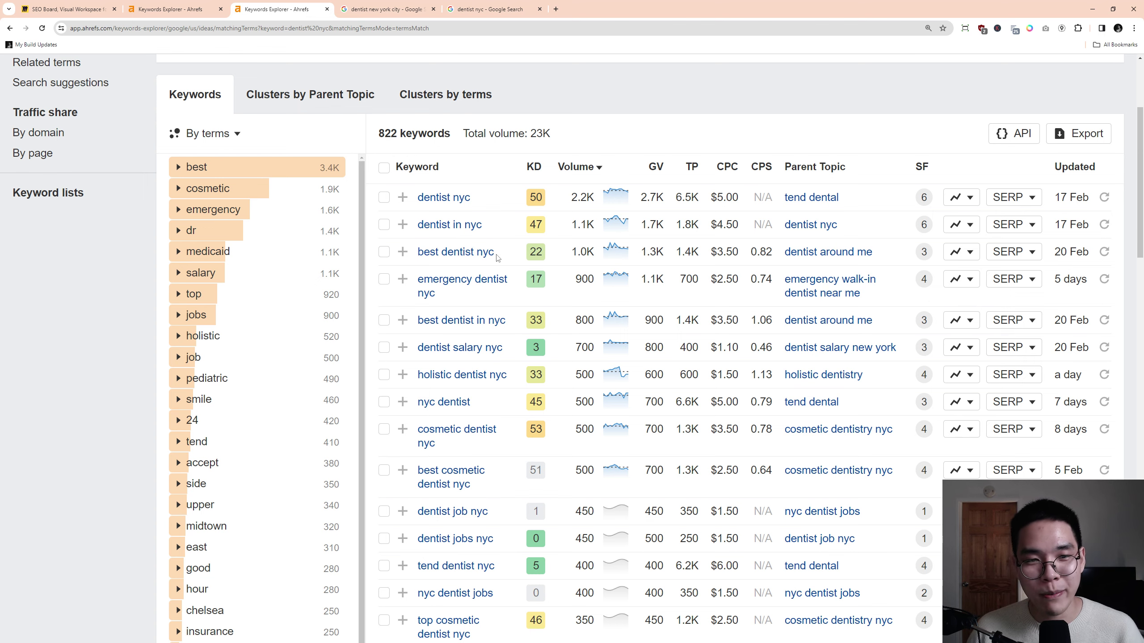
# Examine the Tend and 209 NYC Dental listings in the "dentist nyc" Google results.
pyautogui.hotkey('ctrl', 'Tab')
pyautogui.hotkey('ctrl', 'Tab')
pyautogui.scroll(5, 101, 315)
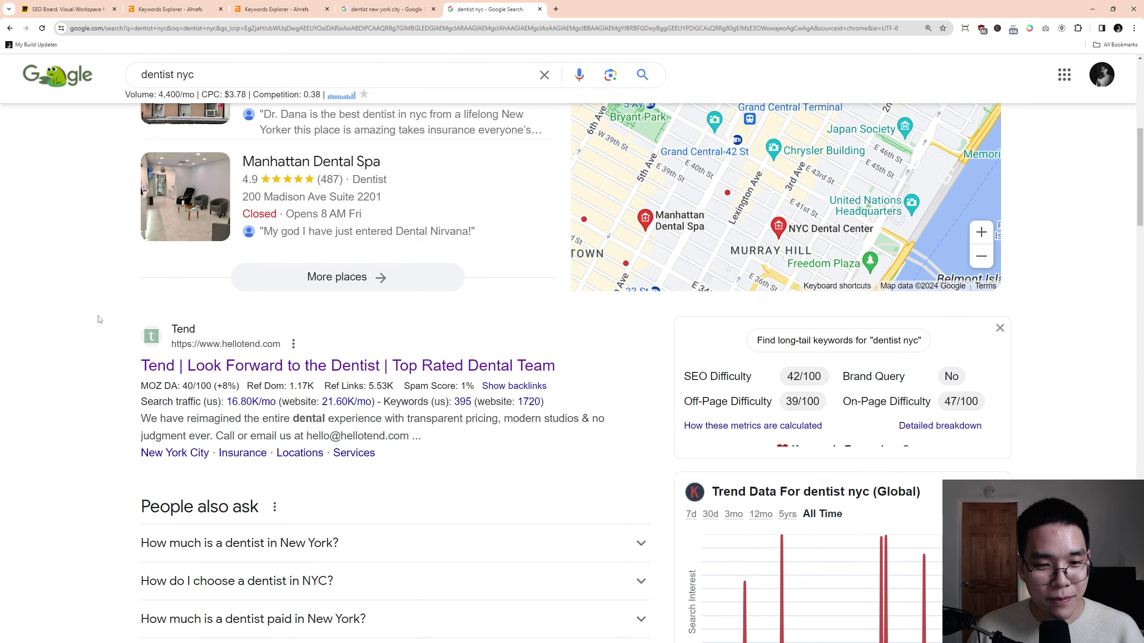
pyautogui.moveTo(89, 329); pyautogui.dragTo(553, 438)
pyautogui.click(554, 440)
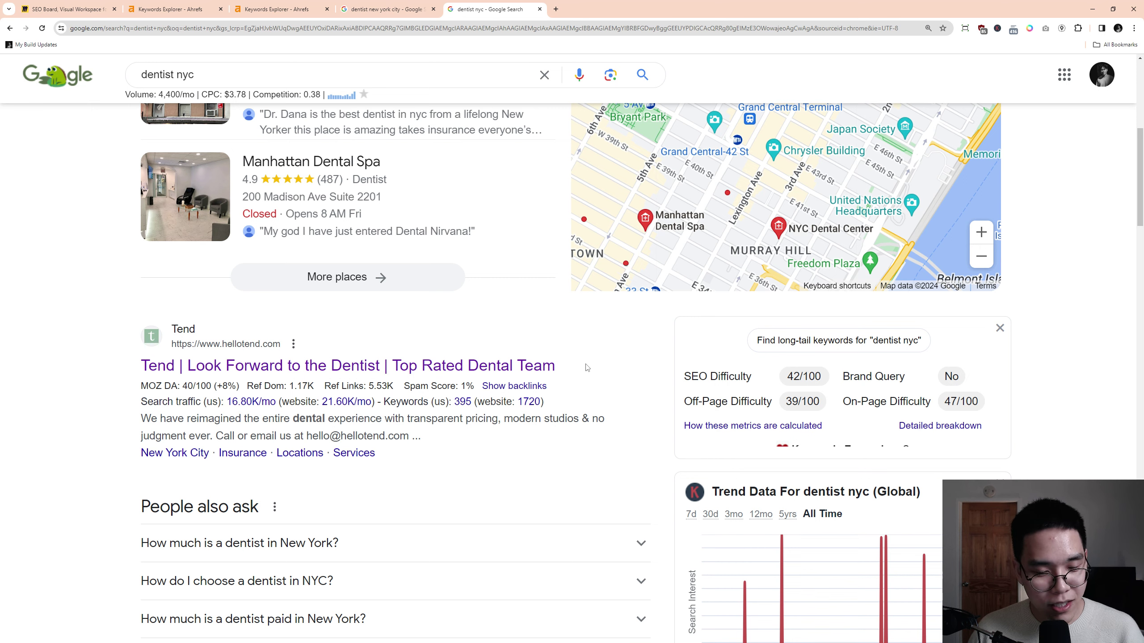
pyautogui.scroll(-5, 585, 394)
pyautogui.moveTo(108, 453); pyautogui.dragTo(378, 425)
pyautogui.click(378, 425)
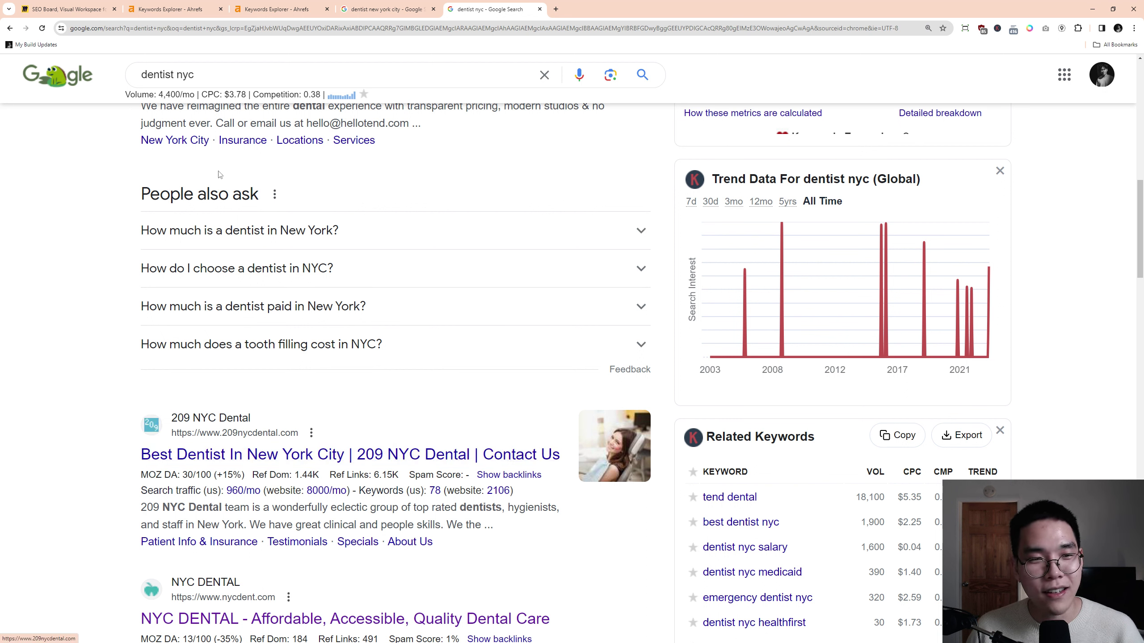
# Return to the Ahrefs matching terms for "dentist nyc" and examine the "emergency dentist nyc" keyword and its neighbouring terms.
pyautogui.click(173, 9)
pyautogui.click(277, 9)
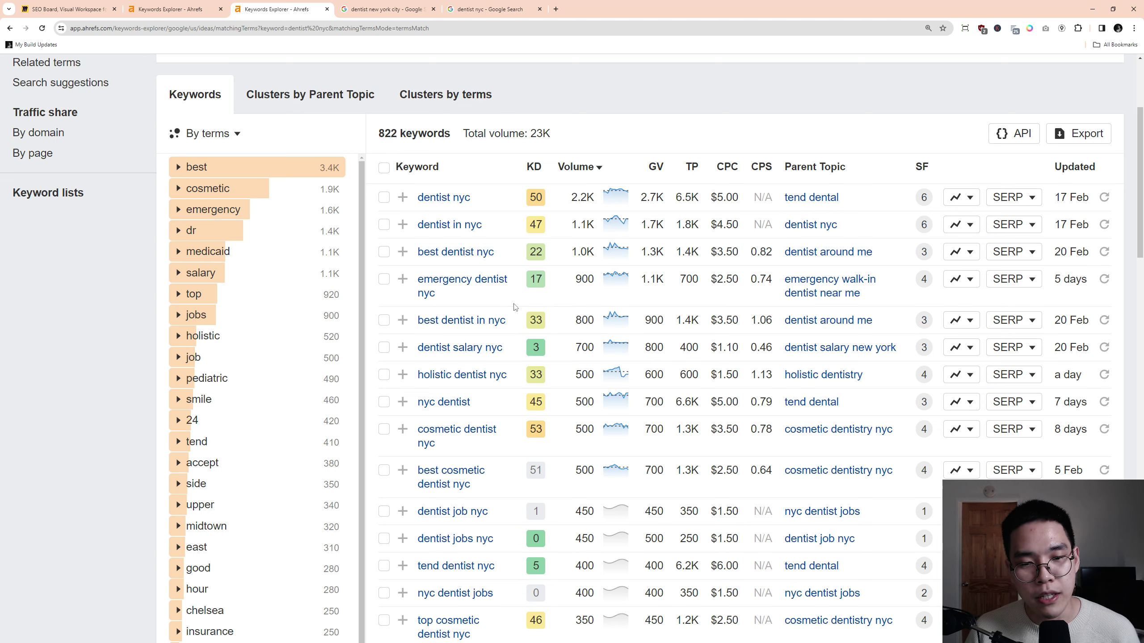
pyautogui.scroll(-3, 478, 310)
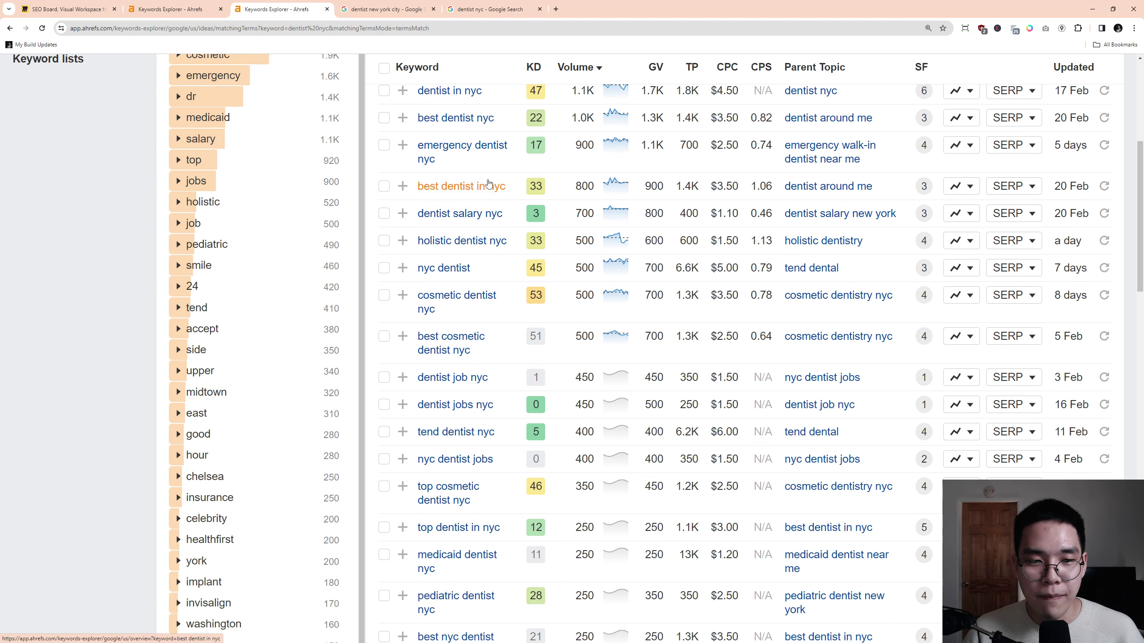
pyautogui.moveTo(493, 173); pyautogui.dragTo(375, 147)
pyautogui.click(496, 147)
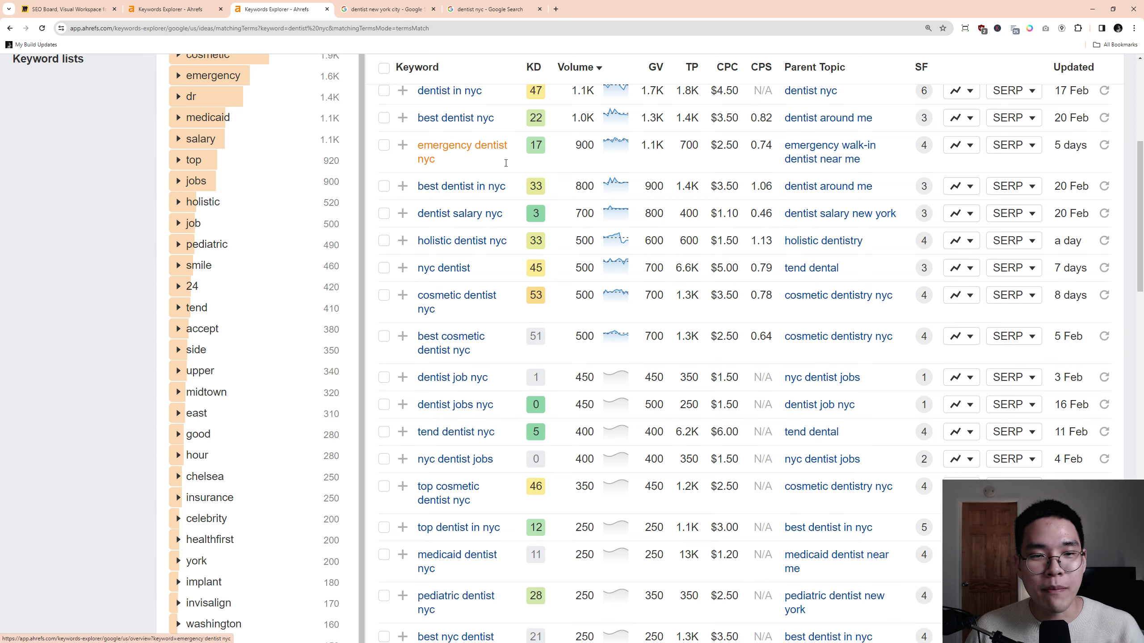
pyautogui.hotkey('alt', 'Left')
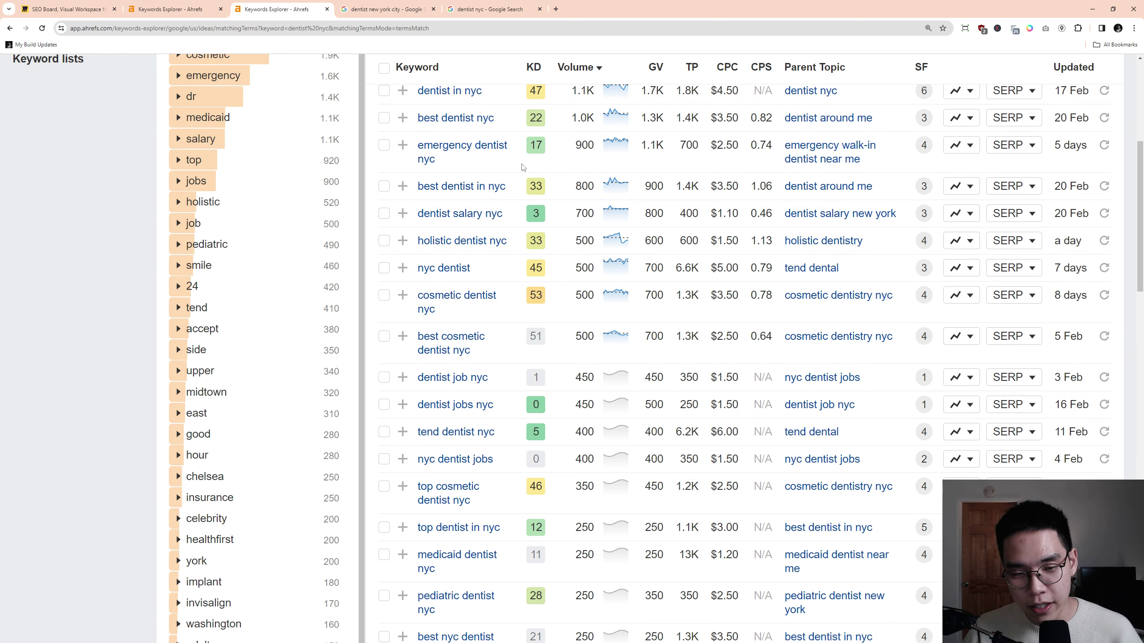
pyautogui.scroll(2, 522, 167)
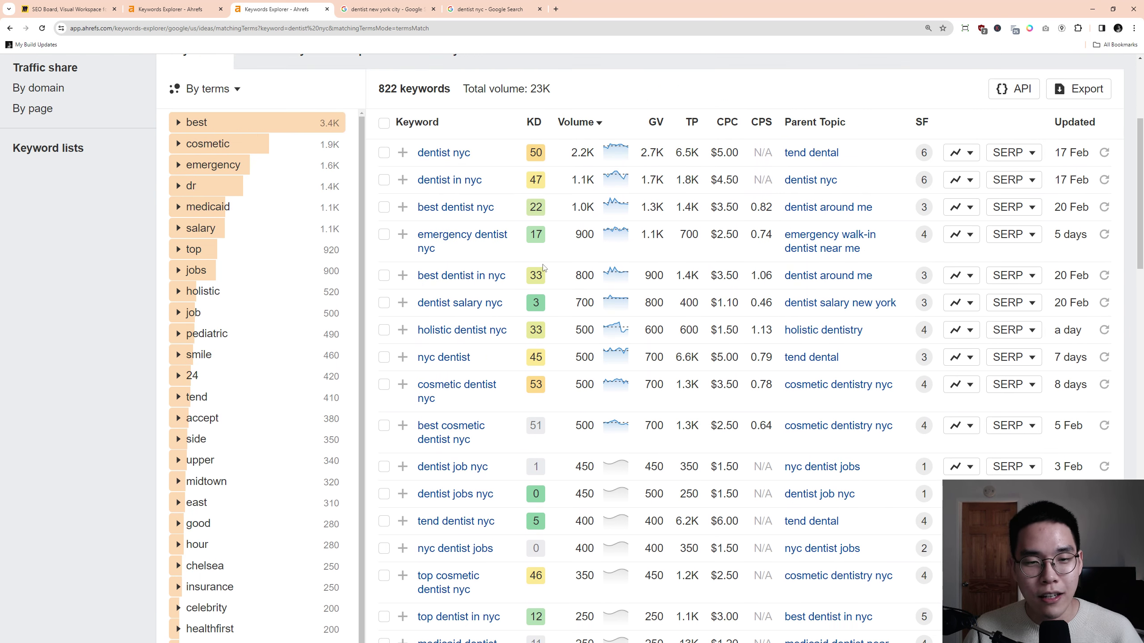
pyautogui.scroll(-1, 516, 263)
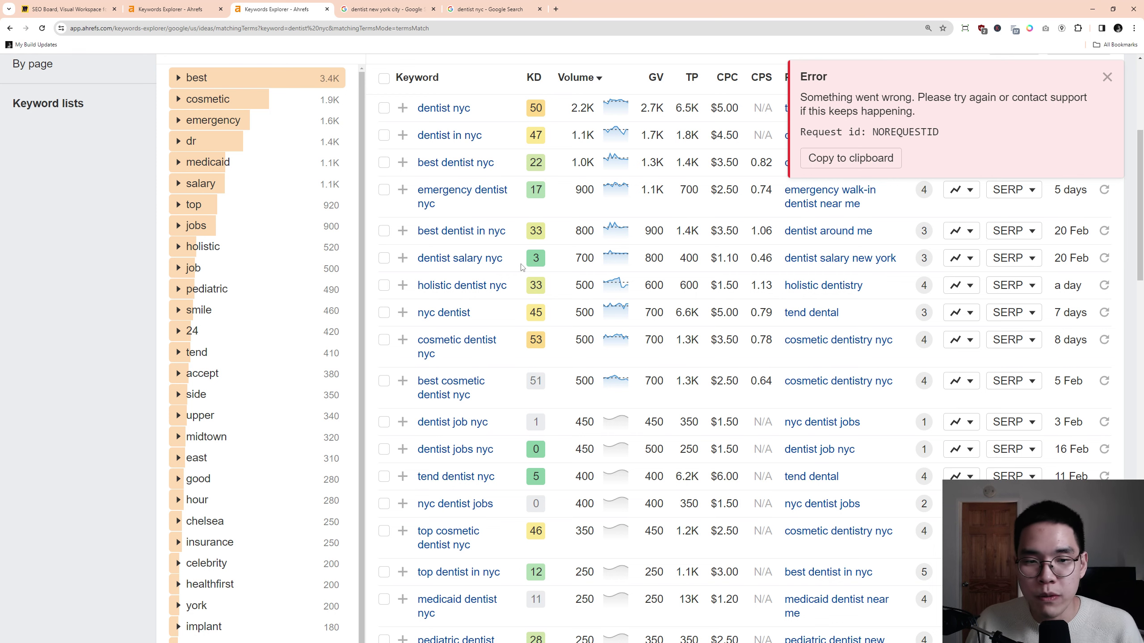
# Look through the remaining "dentist nyc" matching terms in Ahrefs, from the cosmetic and job variations to the neighbourhood and Medicaid ones.
pyautogui.scroll(-2, 522, 268)
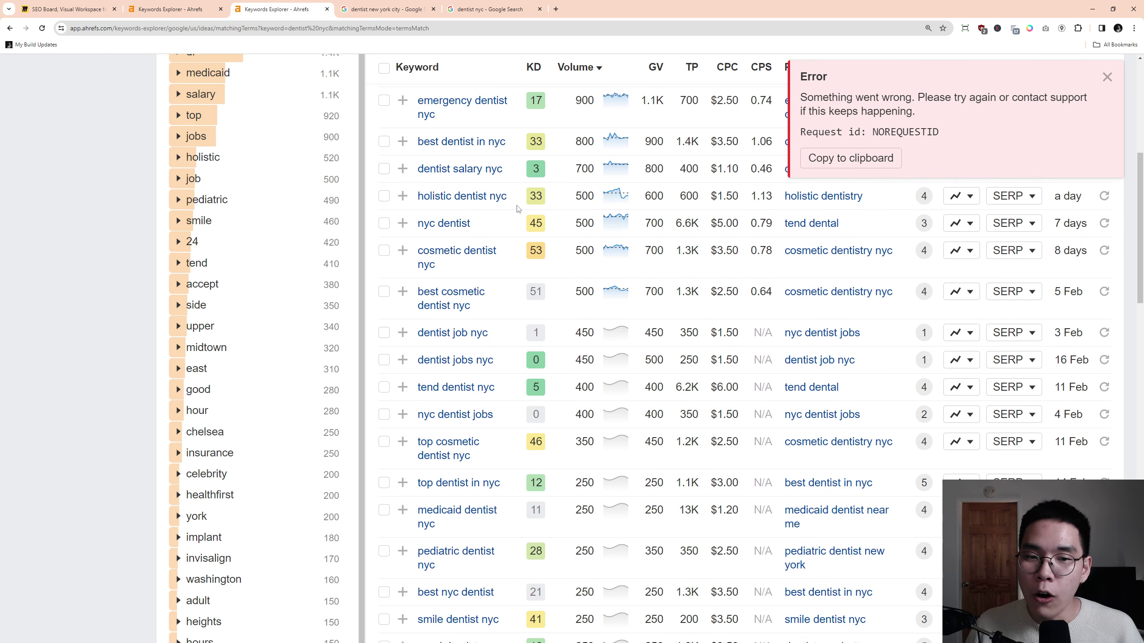
pyautogui.moveTo(518, 207); pyautogui.dragTo(520, 233)
pyautogui.click(520, 234)
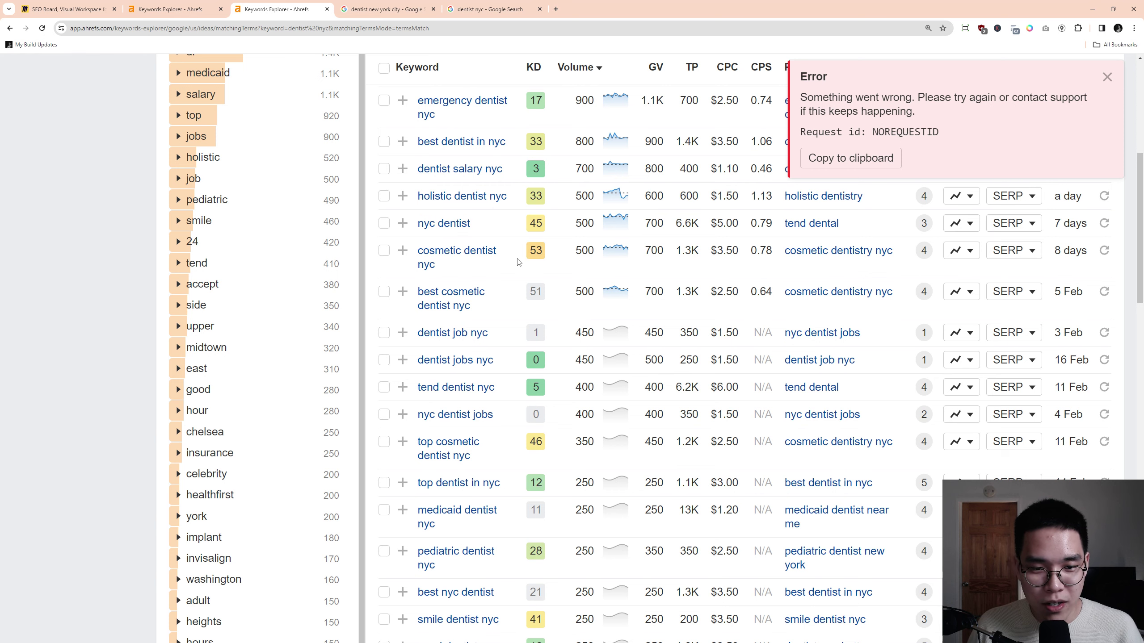
pyautogui.doubleClick(520, 263)
pyautogui.click(510, 278)
pyautogui.scroll(-2, 521, 279)
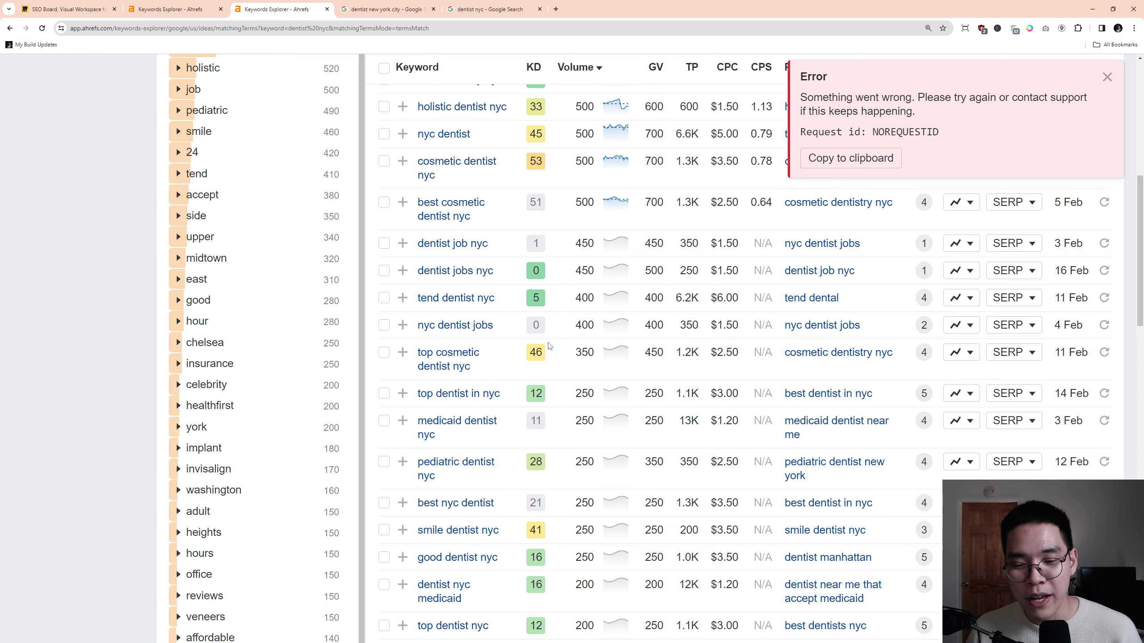
pyautogui.scroll(-15, 538, 503)
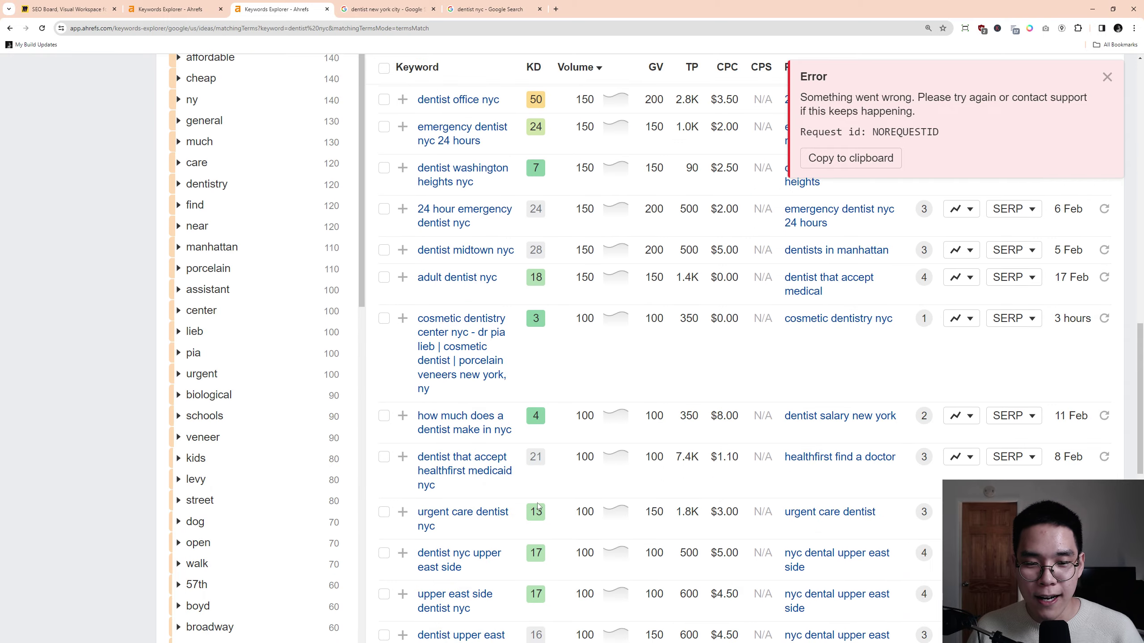
pyautogui.scroll(-6, 537, 502)
pyautogui.scroll(4, 504, 406)
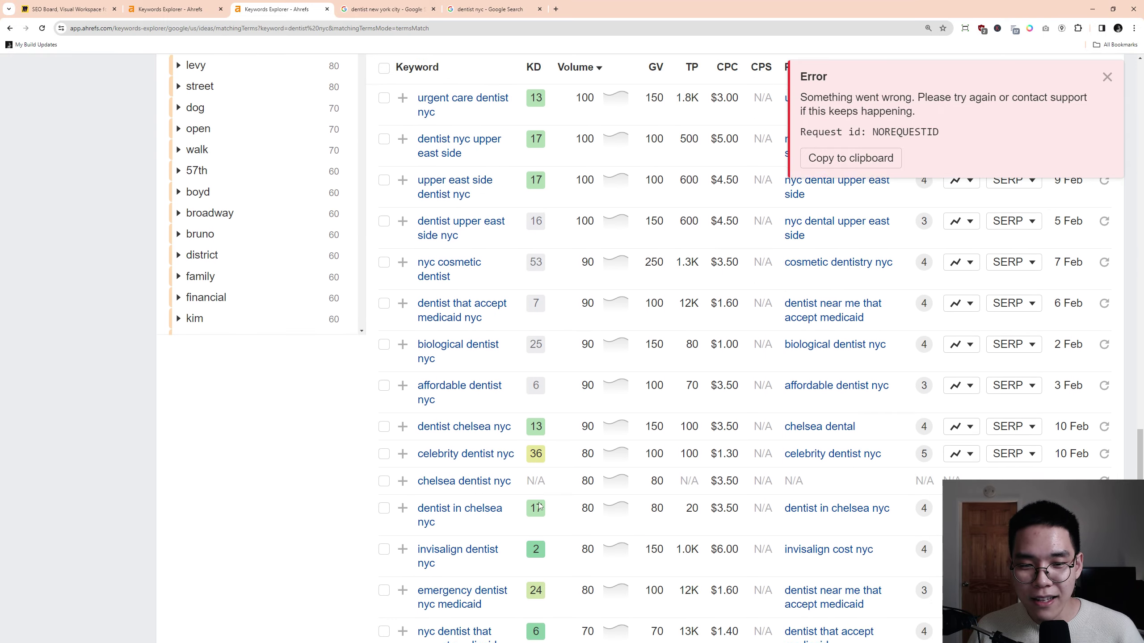
pyautogui.scroll(10, 472, 332)
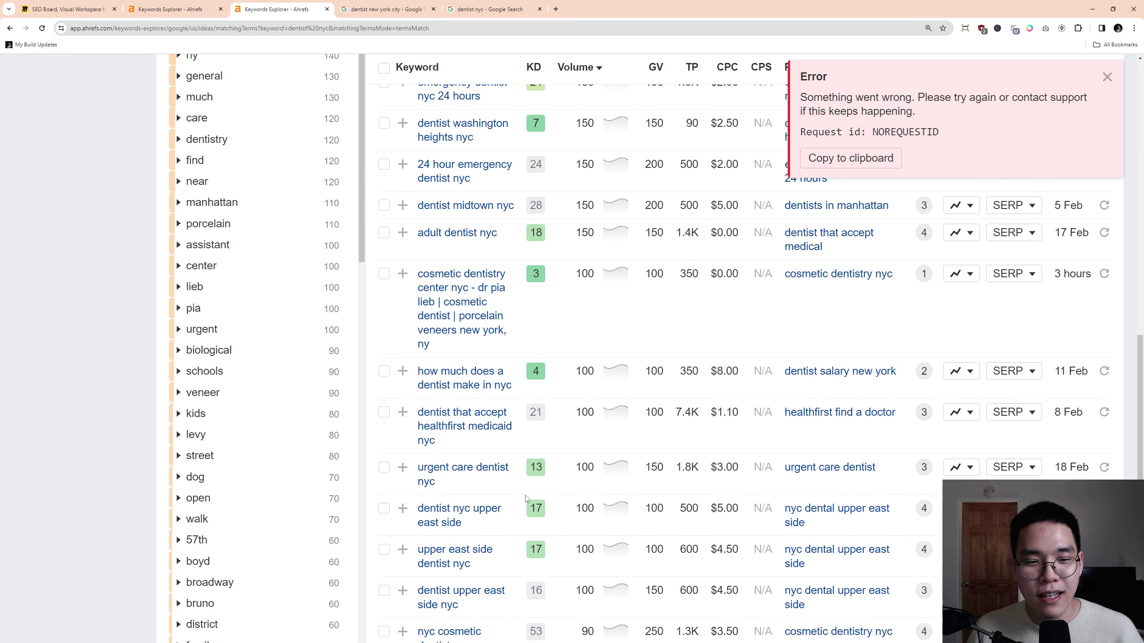
# Switch to the "dentist nyc" Google results and review the local places, organic listings and related keywords.
pyautogui.click(387, 9)
pyautogui.click(506, 9)
pyautogui.scroll(10, 492, 258)
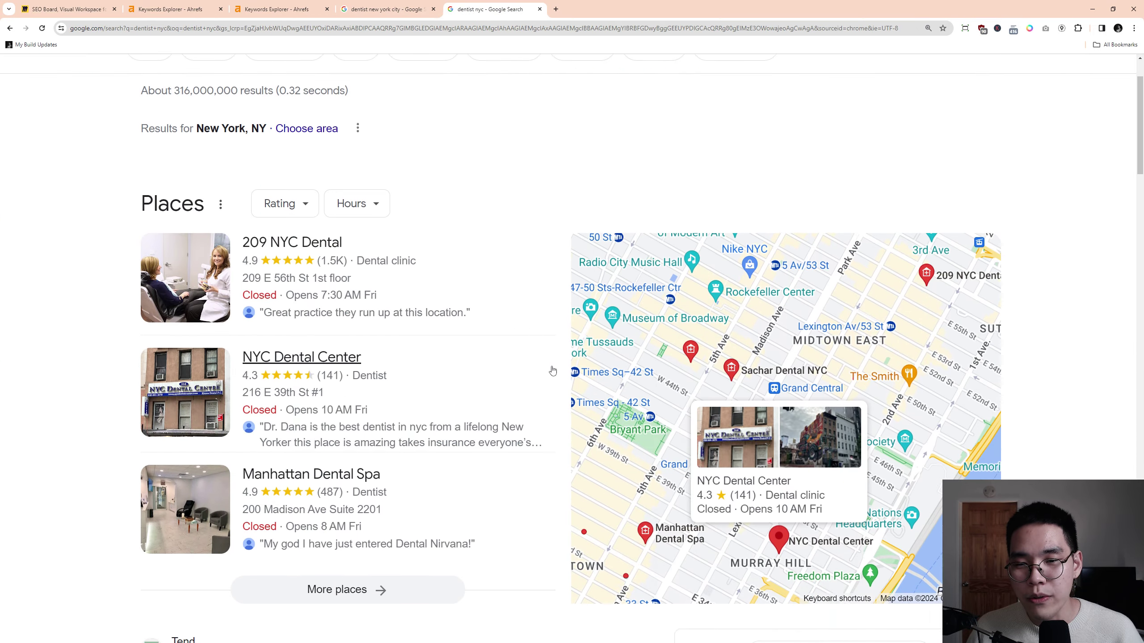
pyautogui.scroll(-15, 928, 243)
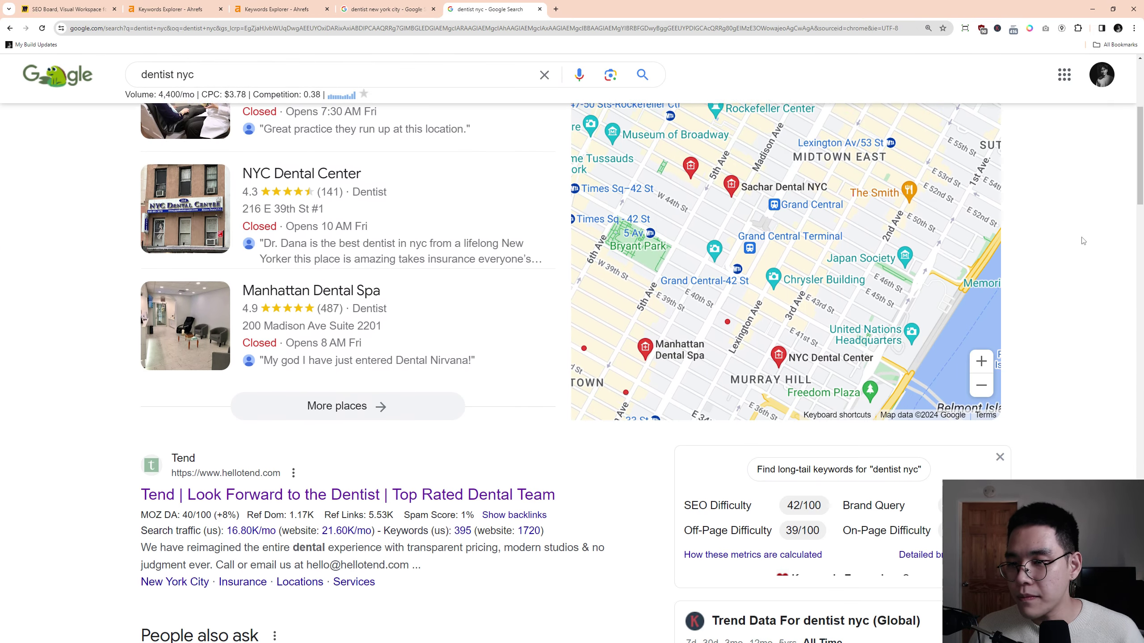
pyautogui.scroll(-3, 1085, 255)
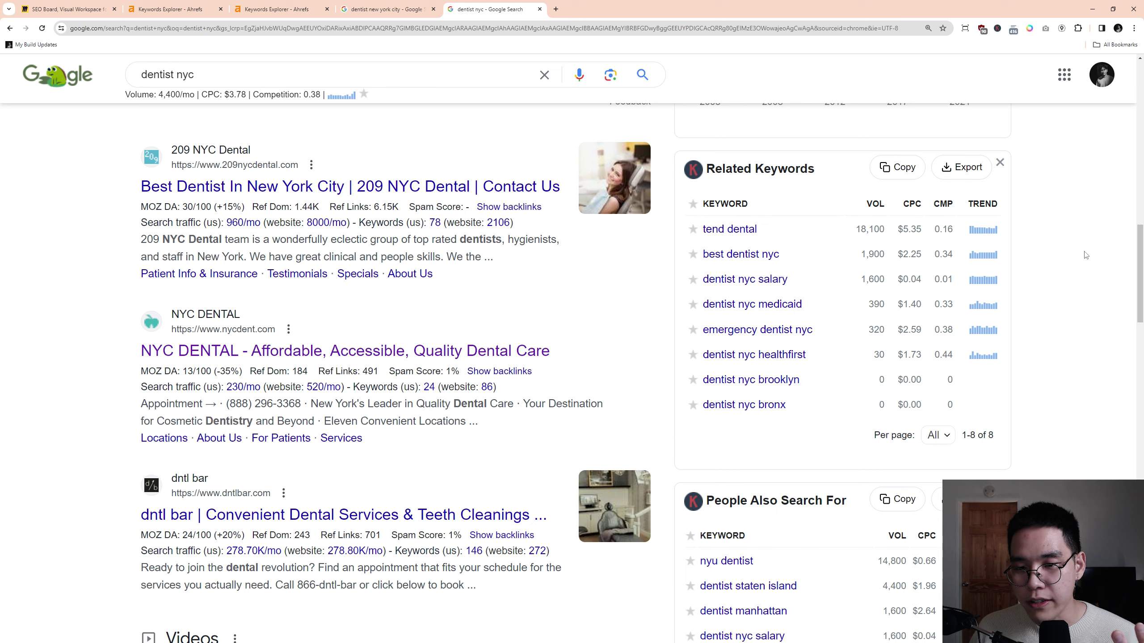
pyautogui.scroll(-2, 1060, 344)
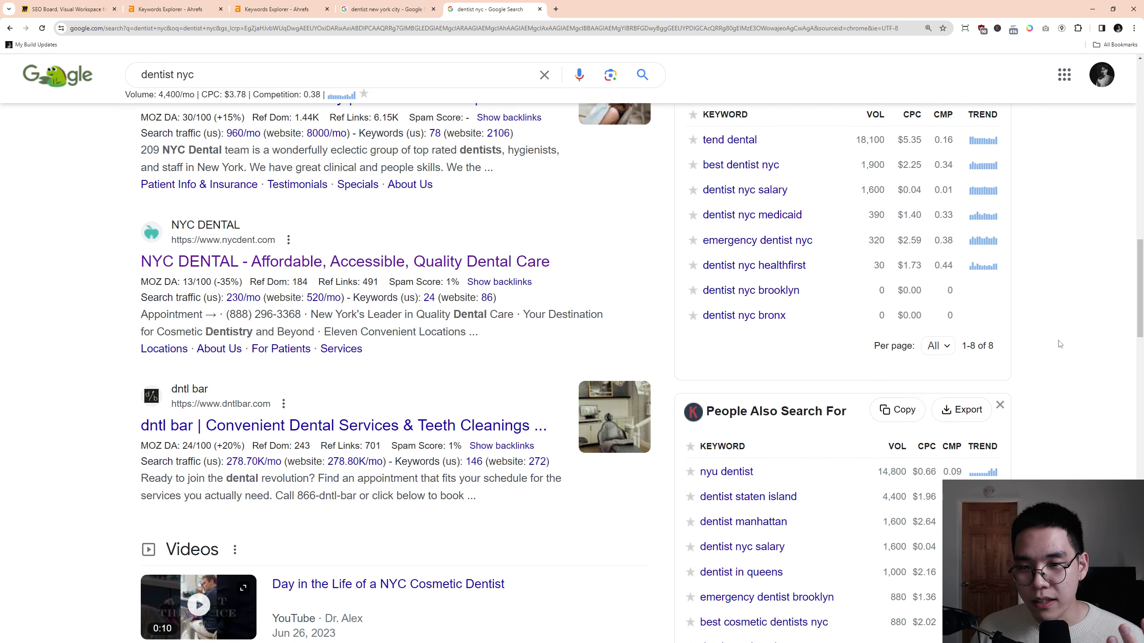
pyautogui.scroll(-5, 1067, 344)
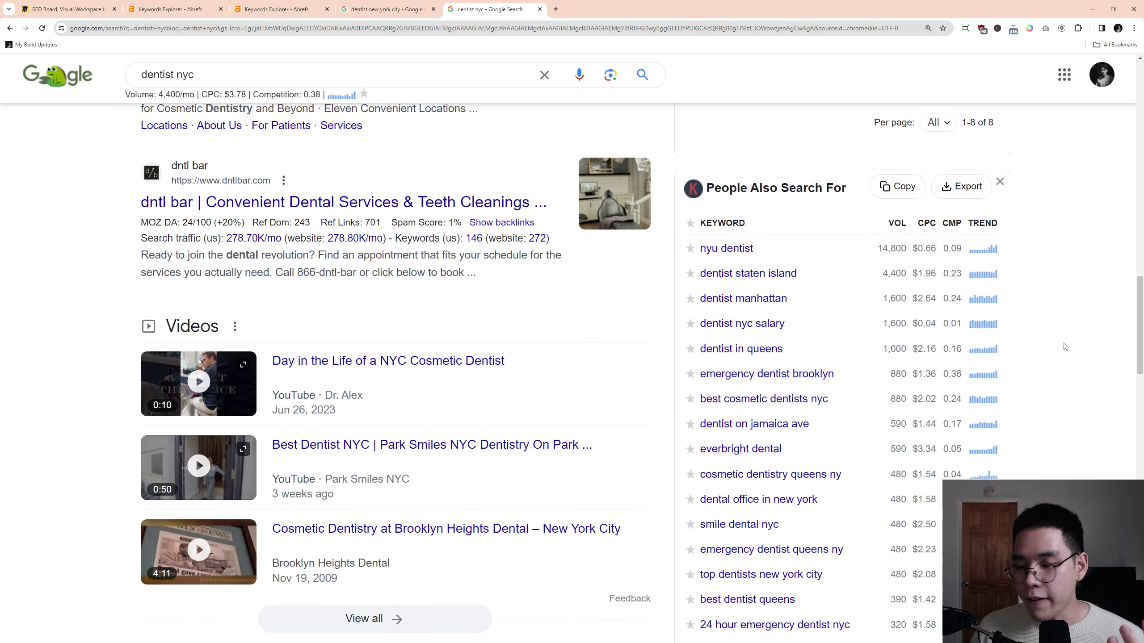
pyautogui.scroll(6, 1065, 344)
pyautogui.scroll(-4, 1065, 347)
pyautogui.scroll(-5, 1065, 348)
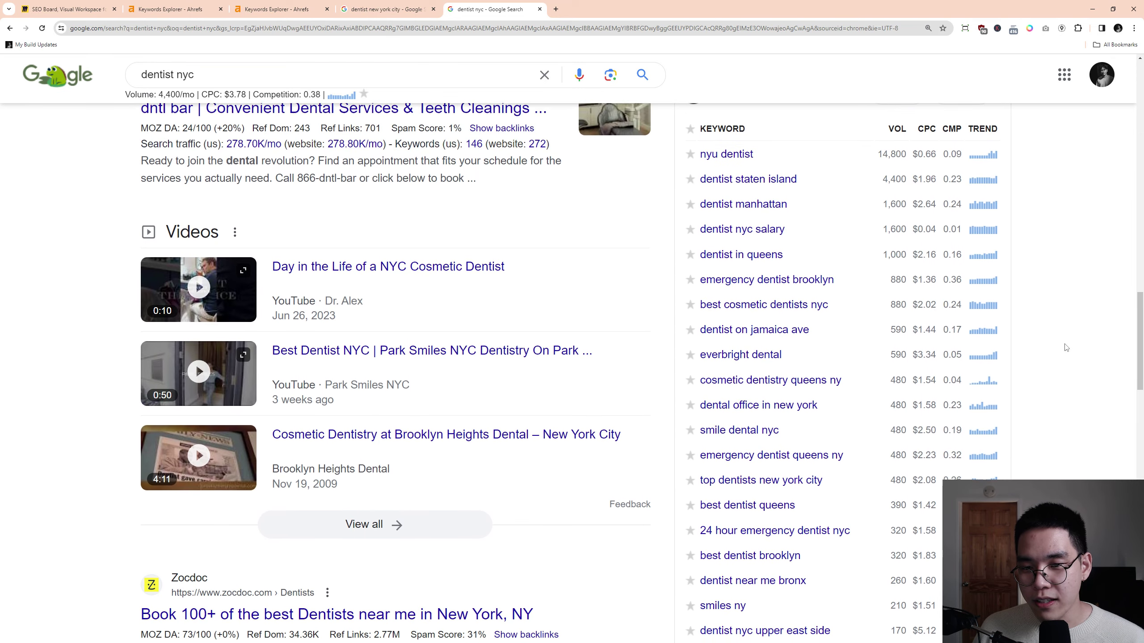
# Examine the People Also Search For keywords beside the "dentist nyc" results, highlighting "dentist nyc salary".
pyautogui.scroll(1, 1066, 348)
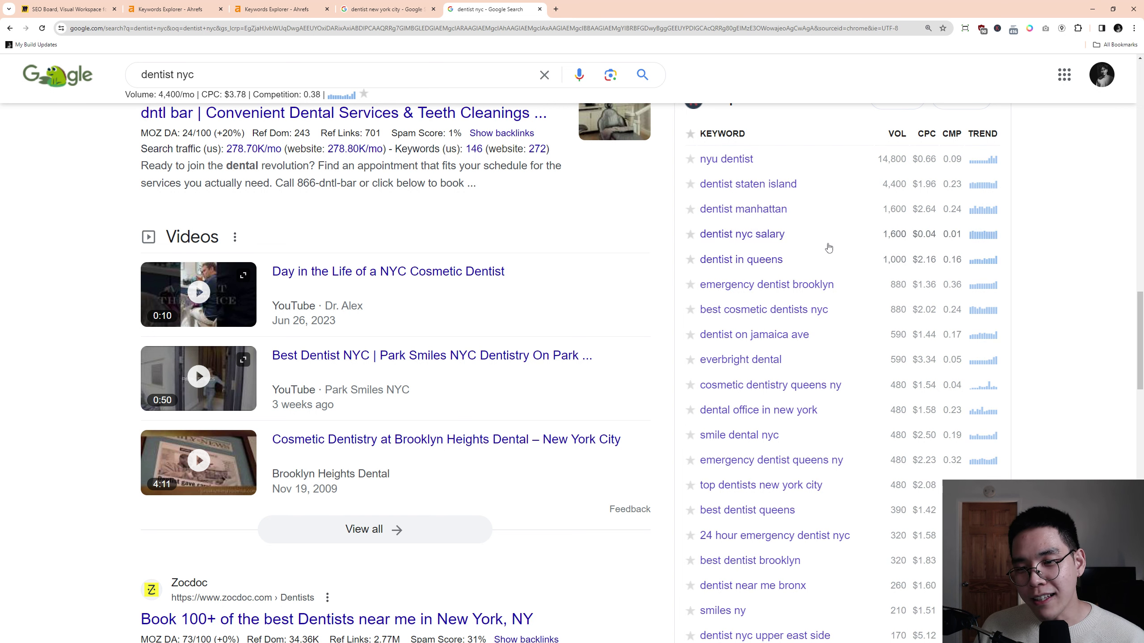
pyautogui.moveTo(824, 247); pyautogui.dragTo(702, 240)
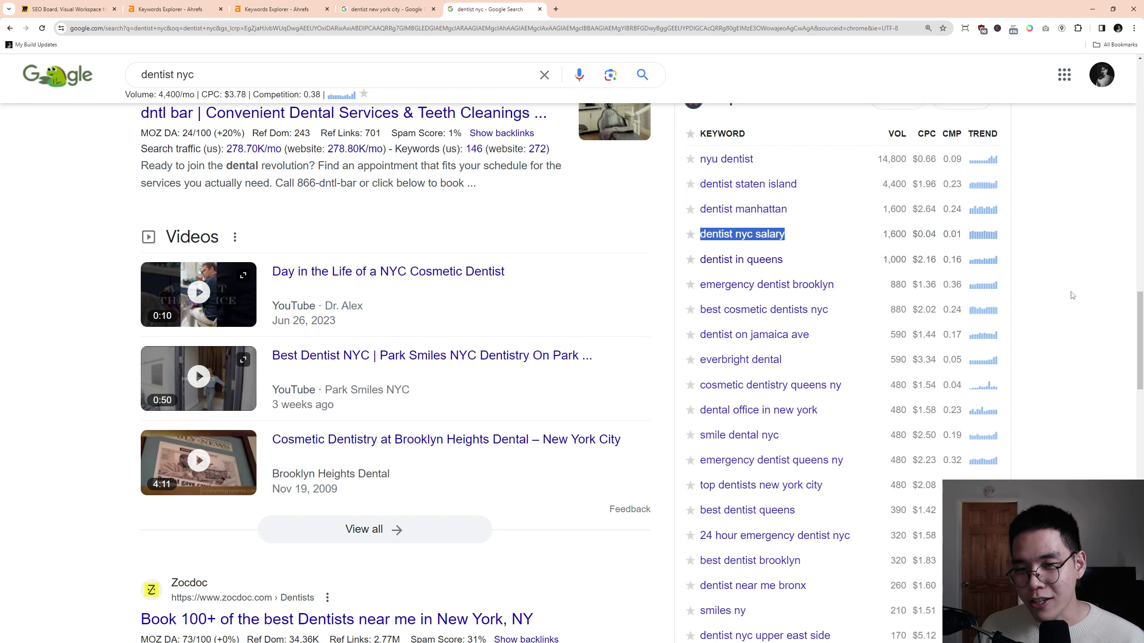
pyautogui.scroll(-2, 720, 226)
pyautogui.click(792, 173)
pyautogui.moveTo(793, 173); pyautogui.dragTo(702, 203)
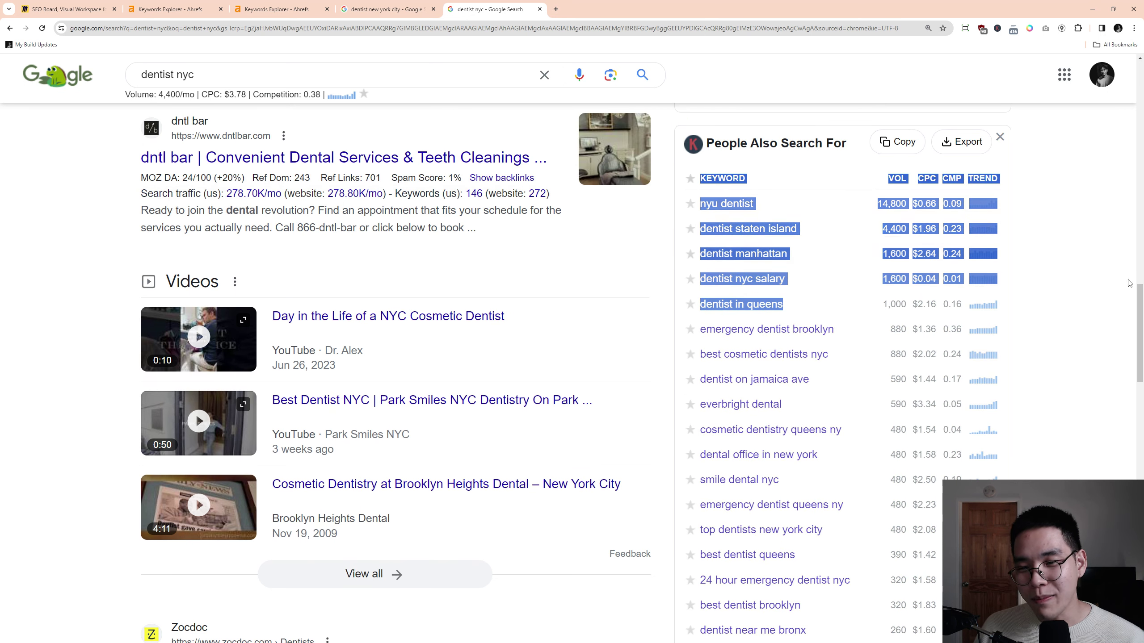
pyautogui.click(1119, 295)
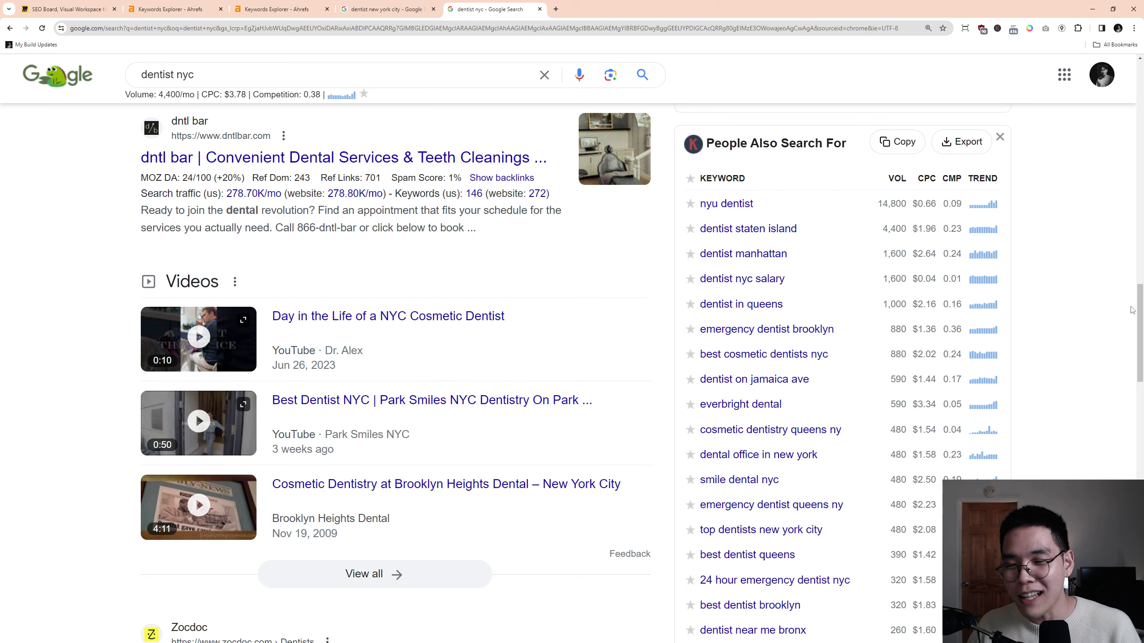
pyautogui.scroll(-5, 1130, 311)
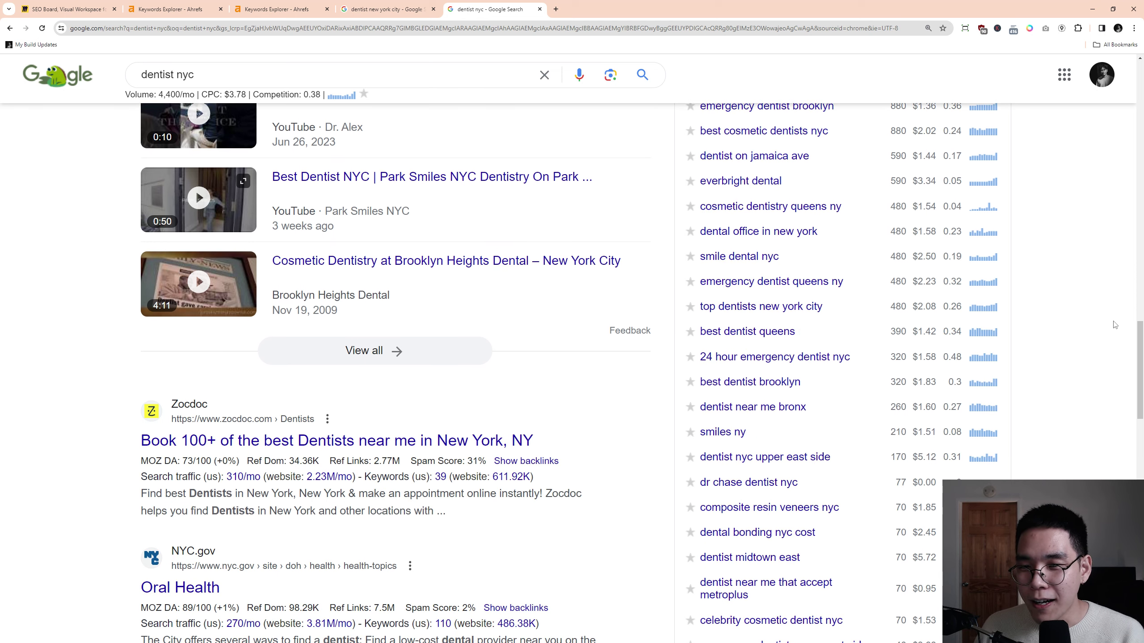
# Open the Google results for the suggested keyword "best cosmetic dentists nyc", review them and return to the "dentist nyc" results.
pyautogui.click(786, 133)
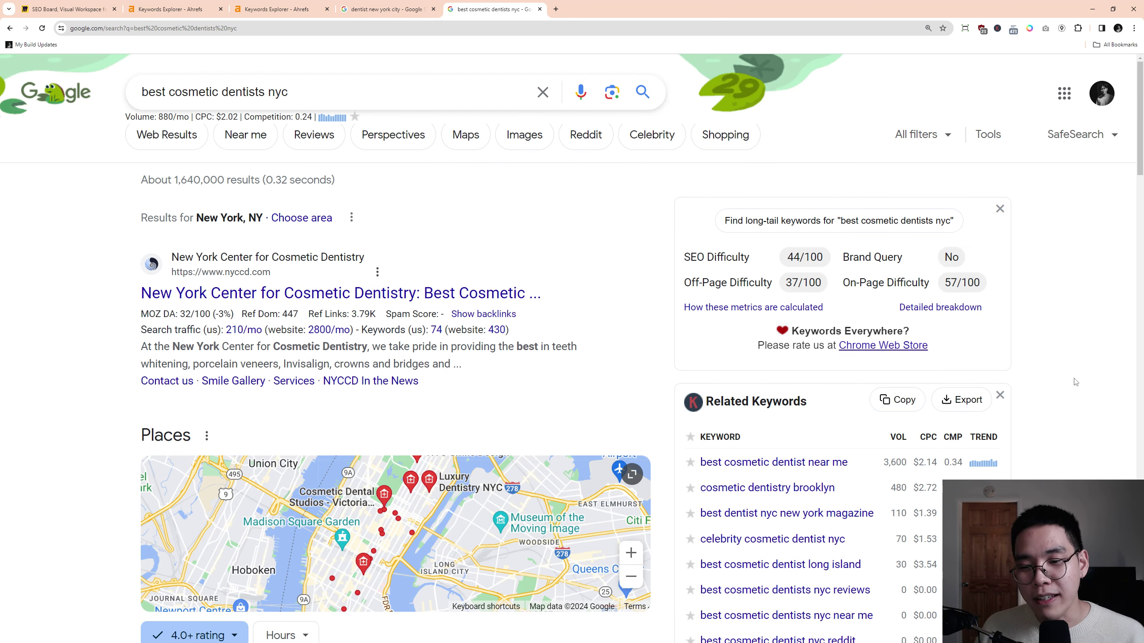
pyautogui.scroll(-10, 1075, 382)
pyautogui.scroll(5, 1075, 380)
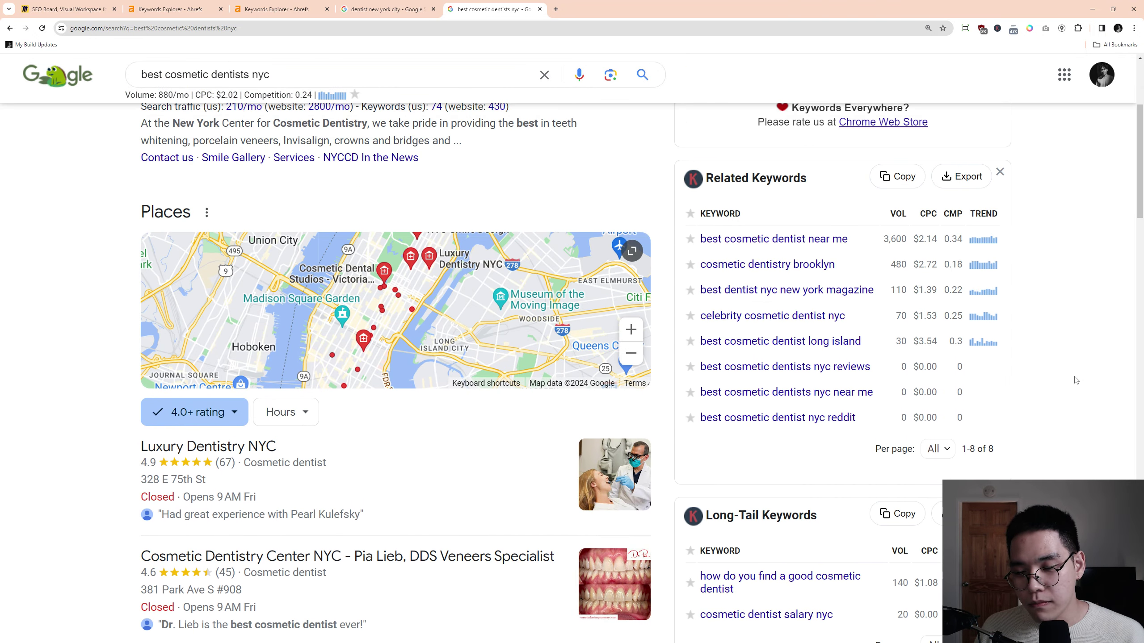
pyautogui.hotkey('alt', 'Left')
# Review the rest of the People Also Search For keywords, the Long-Tail Keywords and Google's related searches for "dentist nyc".
pyautogui.scroll(-6, 1074, 381)
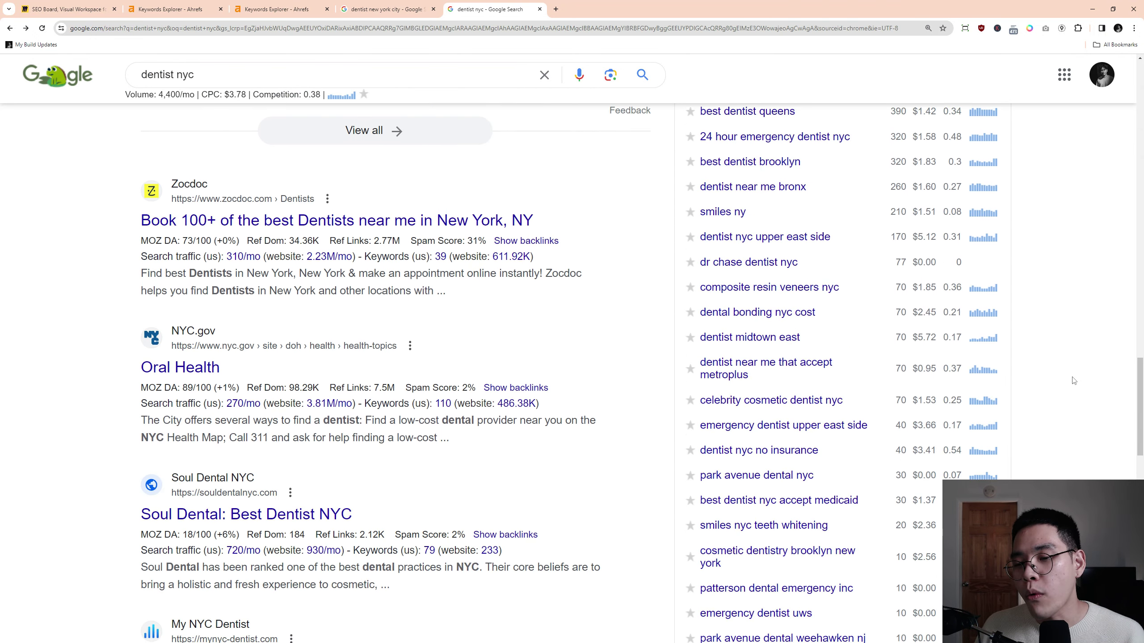
pyautogui.scroll(-4, 1073, 381)
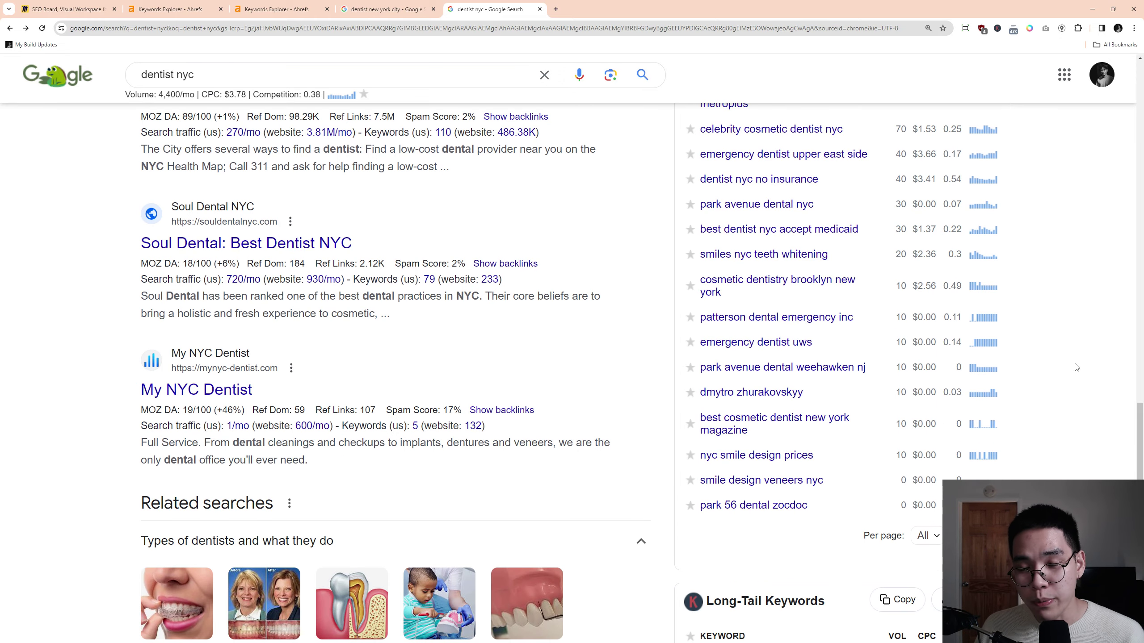
pyautogui.scroll(-9, 1074, 367)
pyautogui.scroll(-3, 1076, 371)
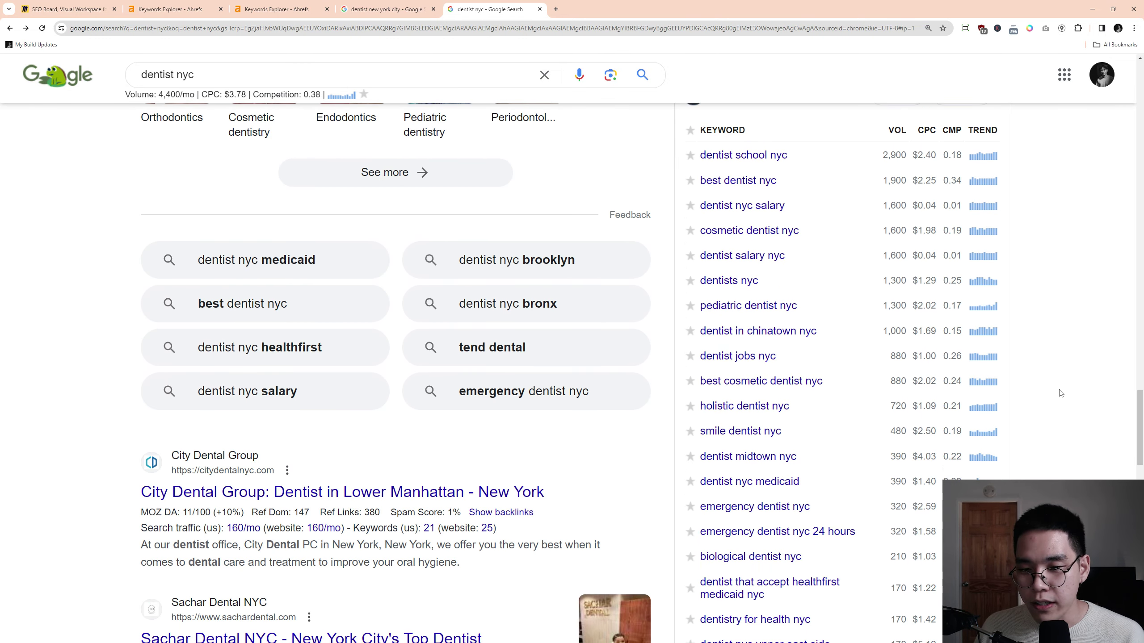
# Close the dentist Google searches and the "dentist nyc" matching terms, returning to the Ahrefs "dentist new york city" overview.
pyautogui.click(387, 9)
pyautogui.click(434, 9)
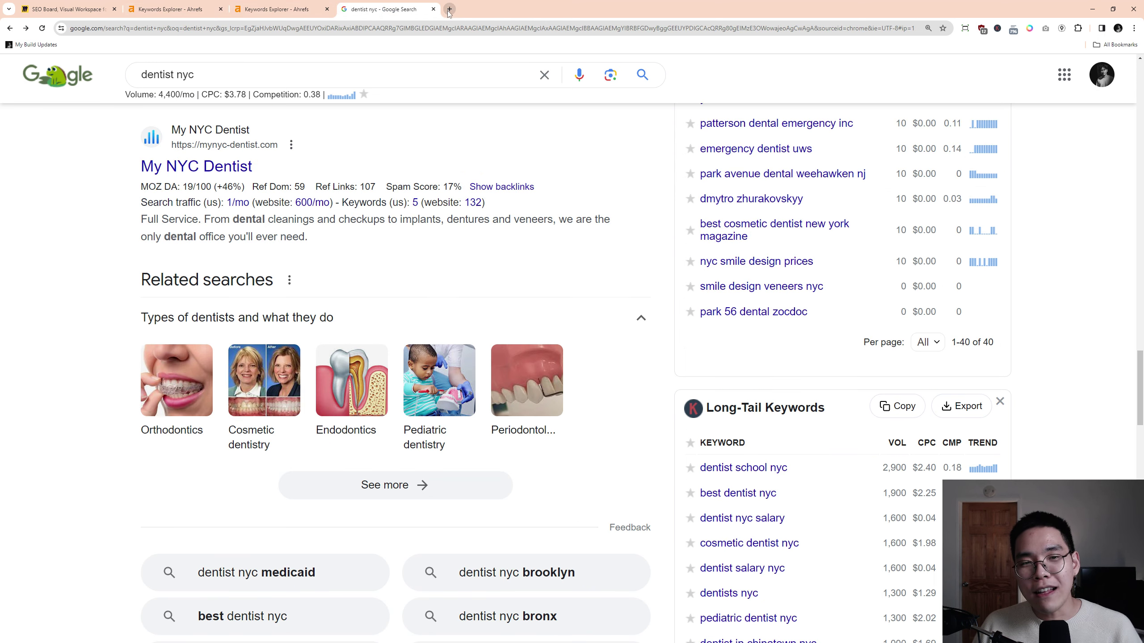
pyautogui.click(434, 9)
pyautogui.hotkey('ctrl', 'w')
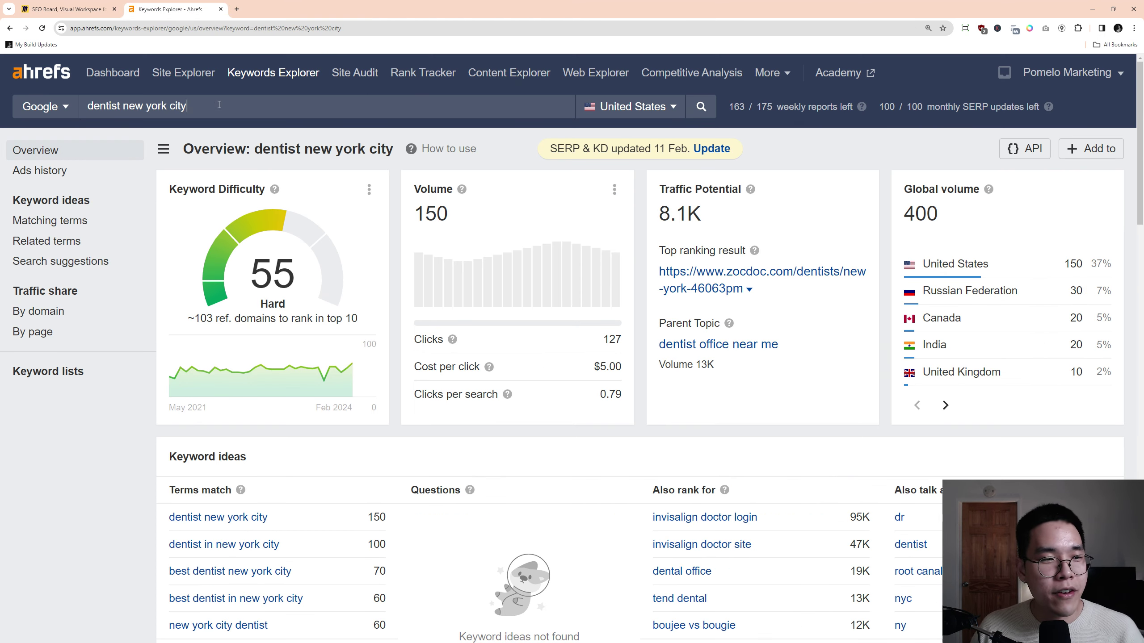
# Look up the keyword "nyc painters" in Ahrefs Keywords Explorer and open the full list of its matching terms.
pyautogui.click(219, 104)
pyautogui.write('nyc painters')
pyautogui.press('Return')
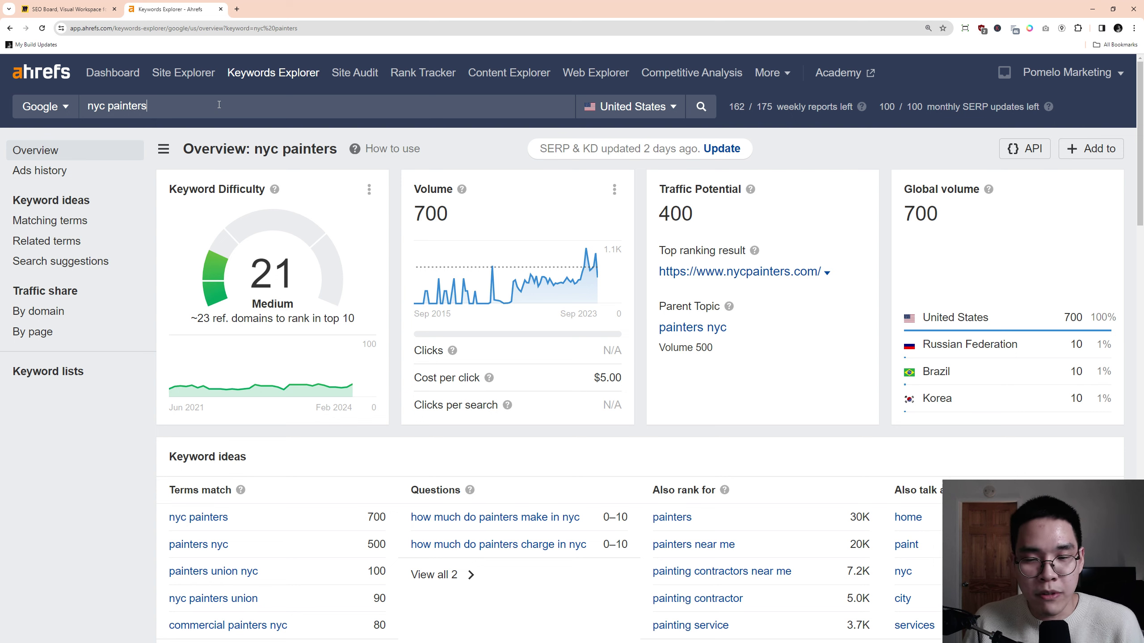
pyautogui.scroll(-4, 182, 231)
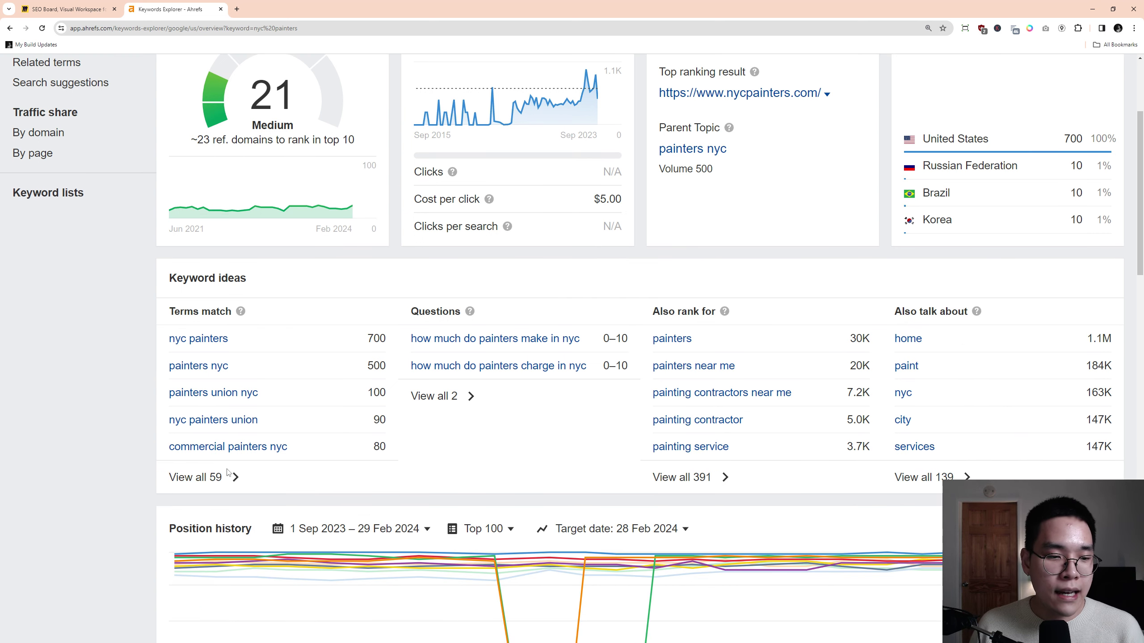
pyautogui.click(227, 474)
# Examine the "nyc painters" matching terms and copy the "commercial painters nyc" keyword into a temporary new browser tab.
pyautogui.scroll(-3, 509, 256)
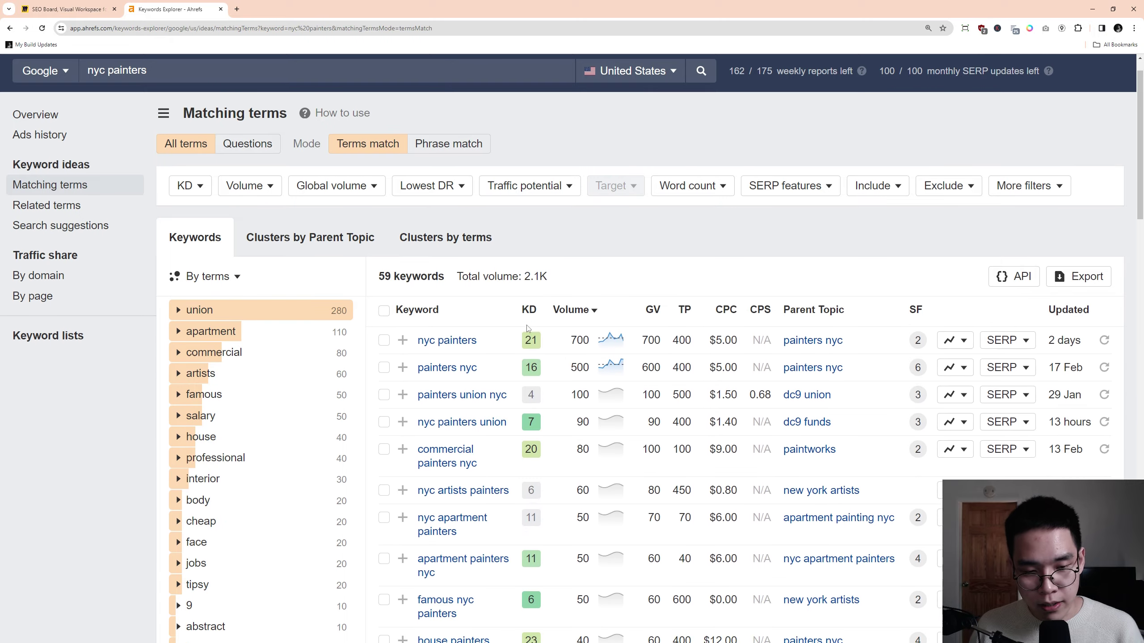
pyautogui.scroll(-2, 509, 257)
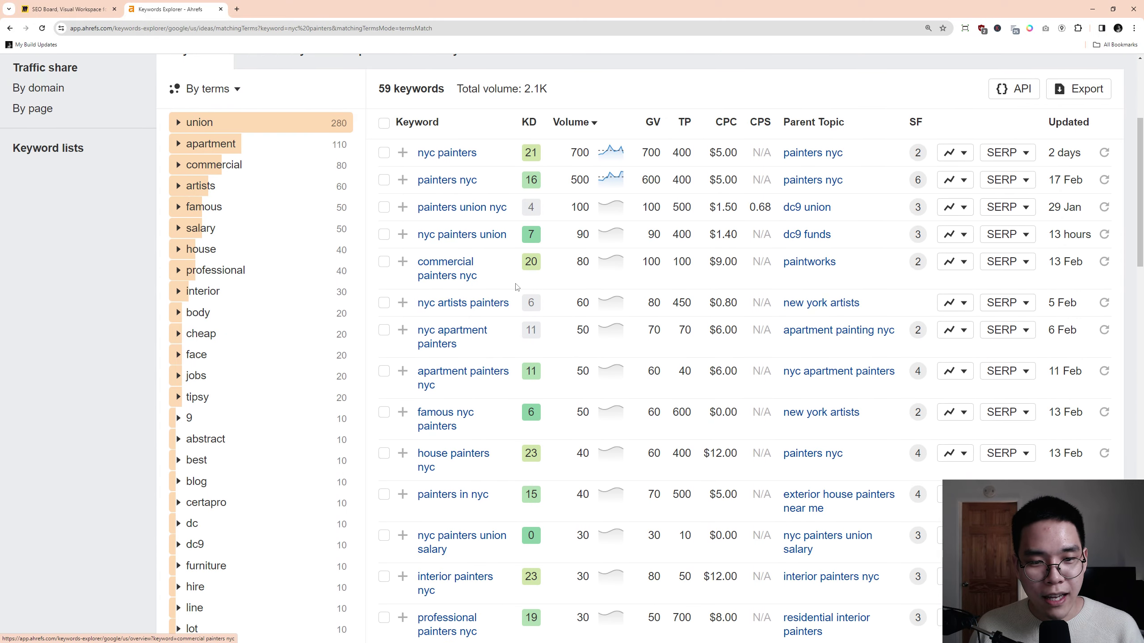
pyautogui.moveTo(517, 288); pyautogui.dragTo(413, 273)
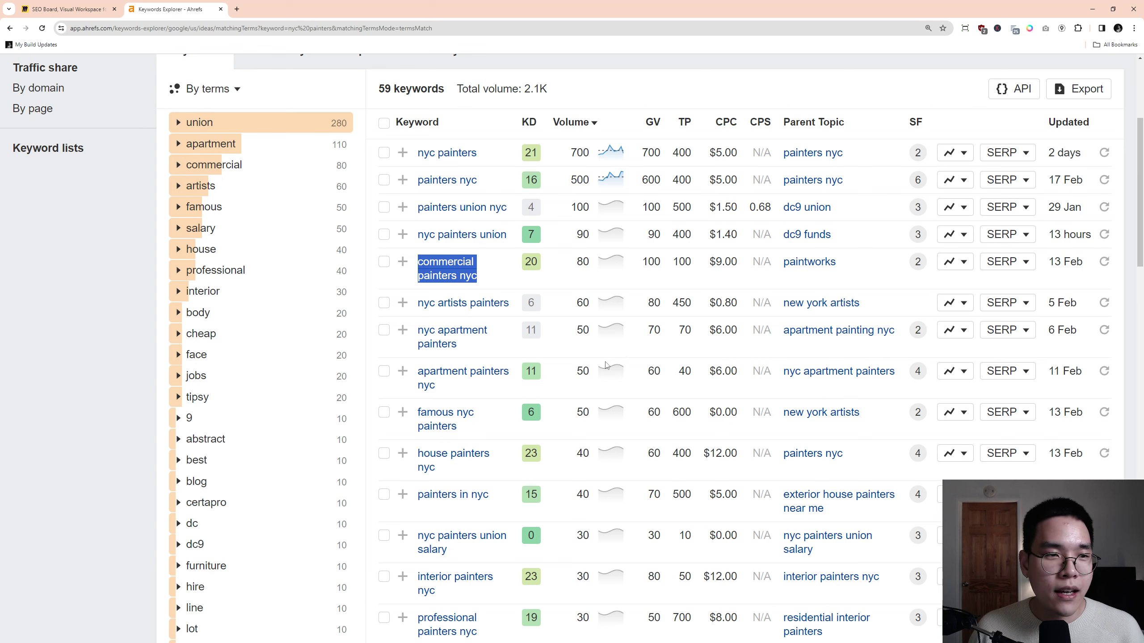
pyautogui.hotkey('ctrl', 'c')
pyautogui.hotkey('ctrl', 't')
pyautogui.hotkey('ctrl', 'v')
pyautogui.hotkey('ctrl', 'w')
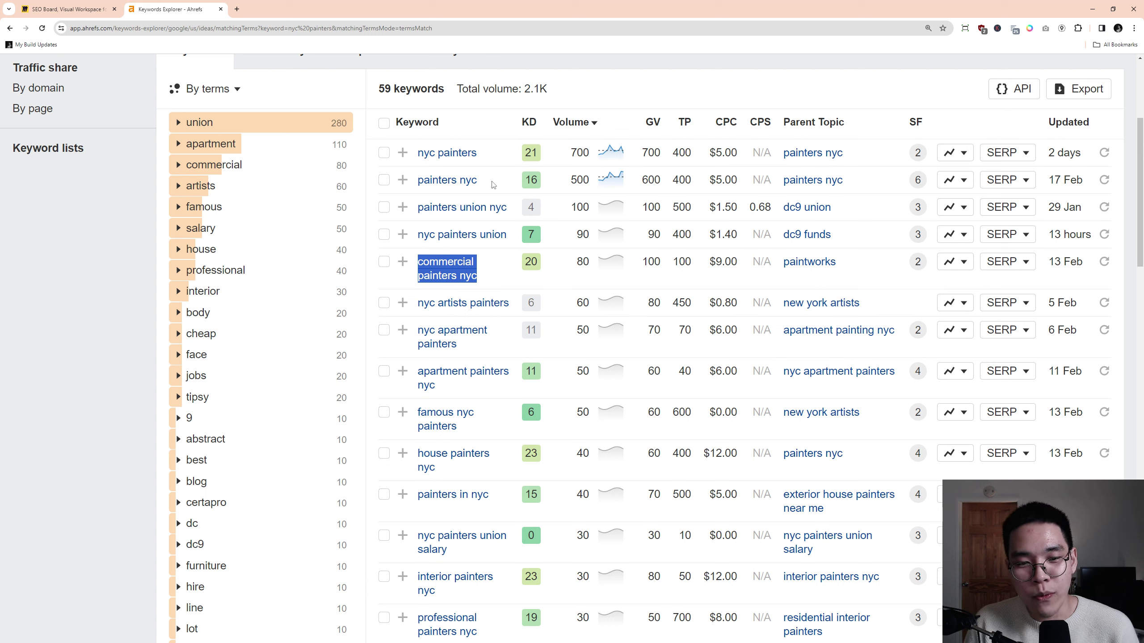
# Examine the "nyc artists painters" and "famous nyc painters" keywords in the matching terms list.
pyautogui.moveTo(418, 303); pyautogui.dragTo(512, 309)
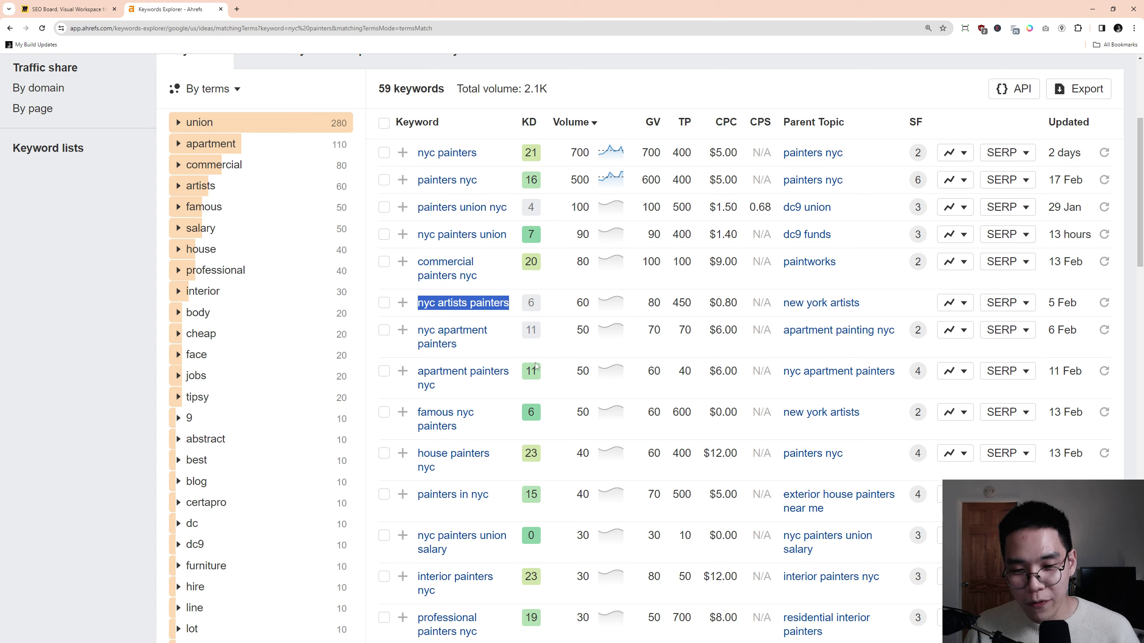
pyautogui.moveTo(417, 407); pyautogui.dragTo(477, 428)
pyautogui.click(587, 430)
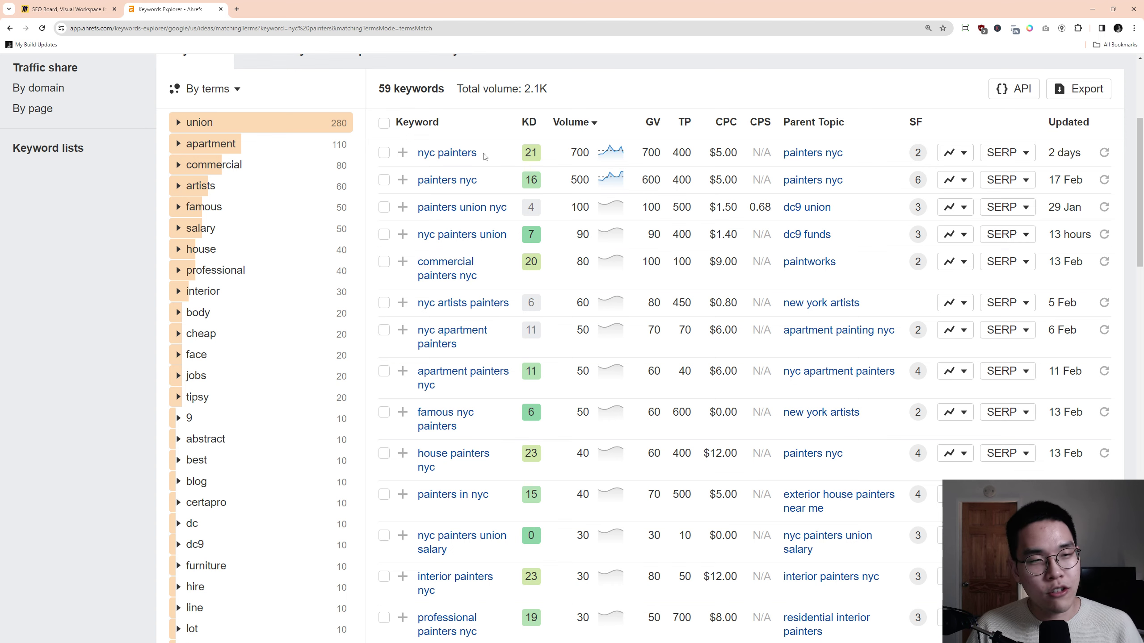
# Search Google for "nyc painters" in a new tab and review the businesses and websites that rank for it.
pyautogui.hotkey('ctrl', 't')
pyautogui.write('nyc painters')
pyautogui.press('Return')
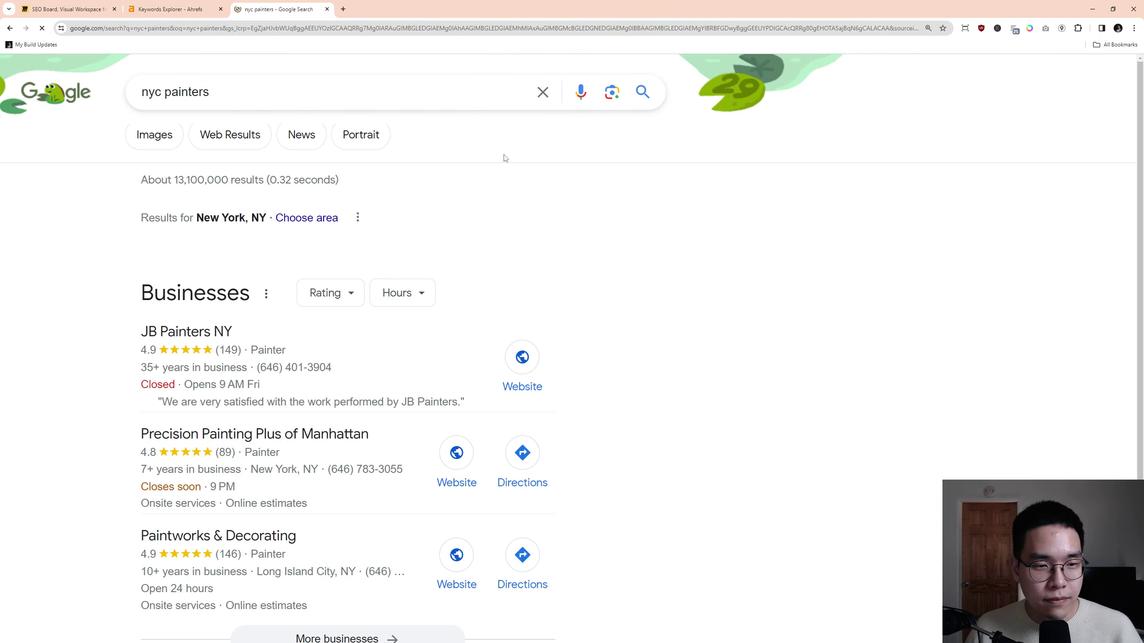
pyautogui.scroll(-20, 684, 302)
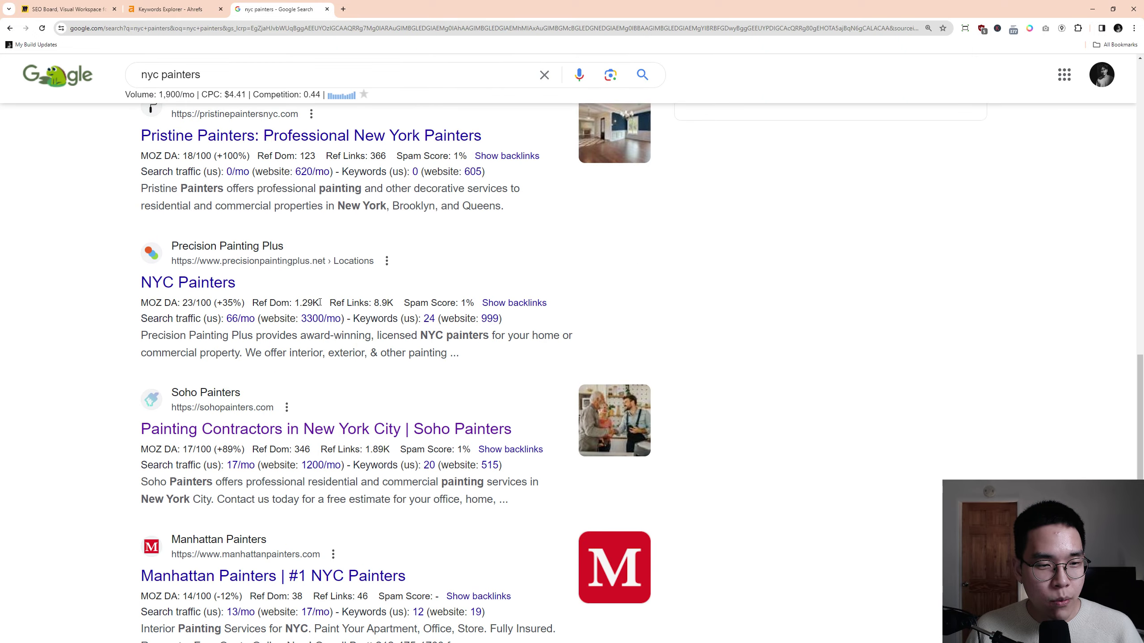
pyautogui.scroll(-2, 320, 302)
# Search Google for "painters nyc" and review the businesses and websites that rank for it.
pyautogui.tripleClick(259, 73)
pyautogui.write('paint')
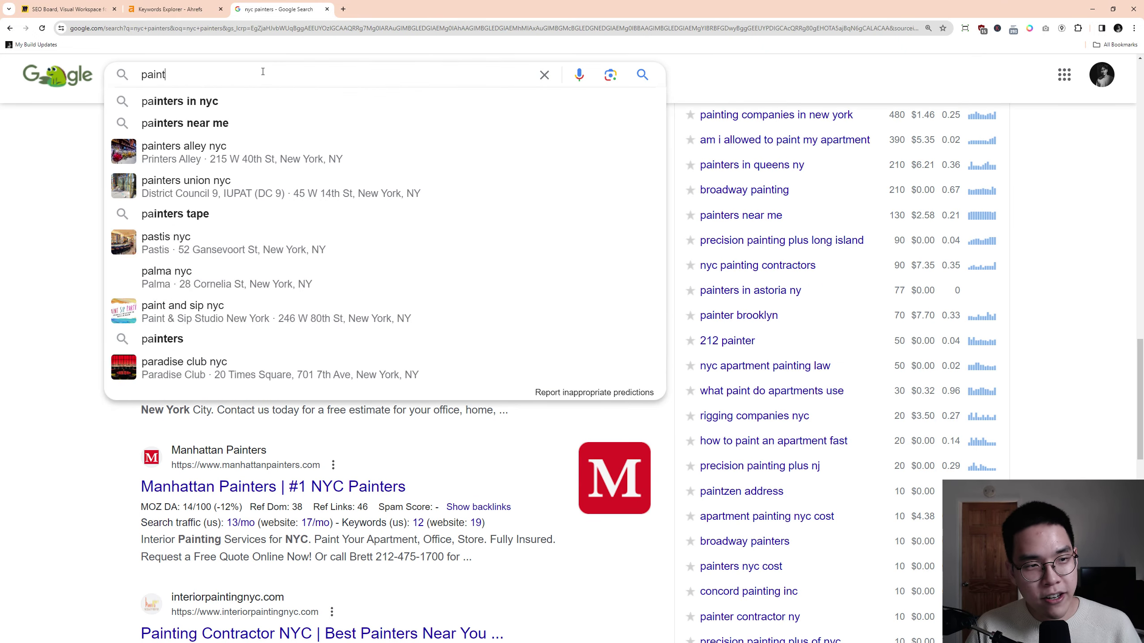
pyautogui.write('ers nyc')
pyautogui.press('Return')
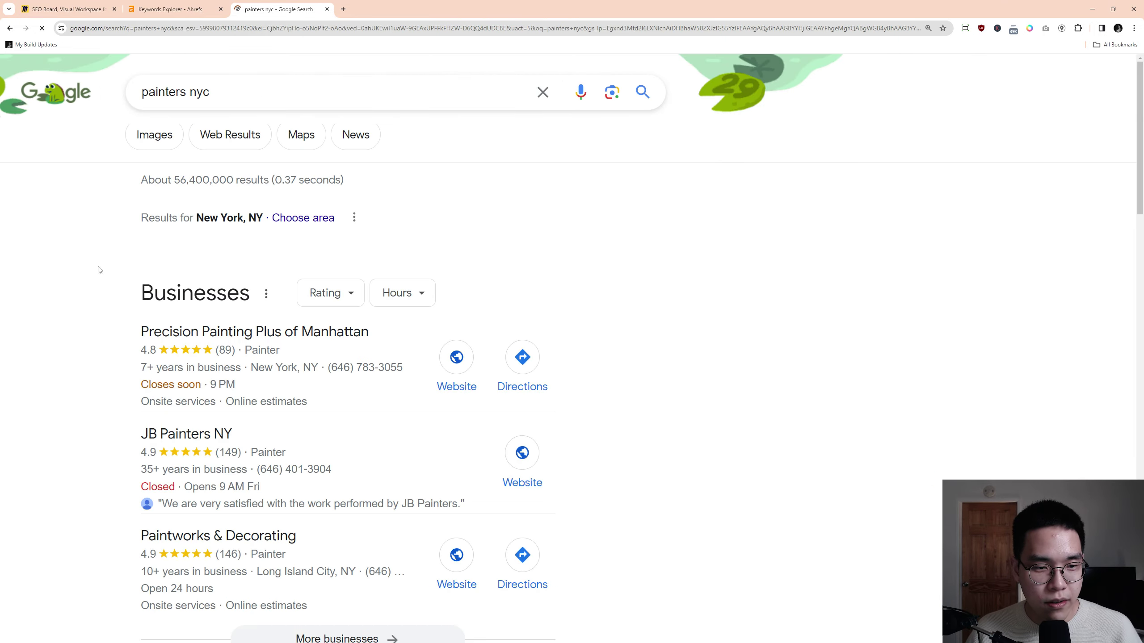
pyautogui.scroll(-20, 100, 269)
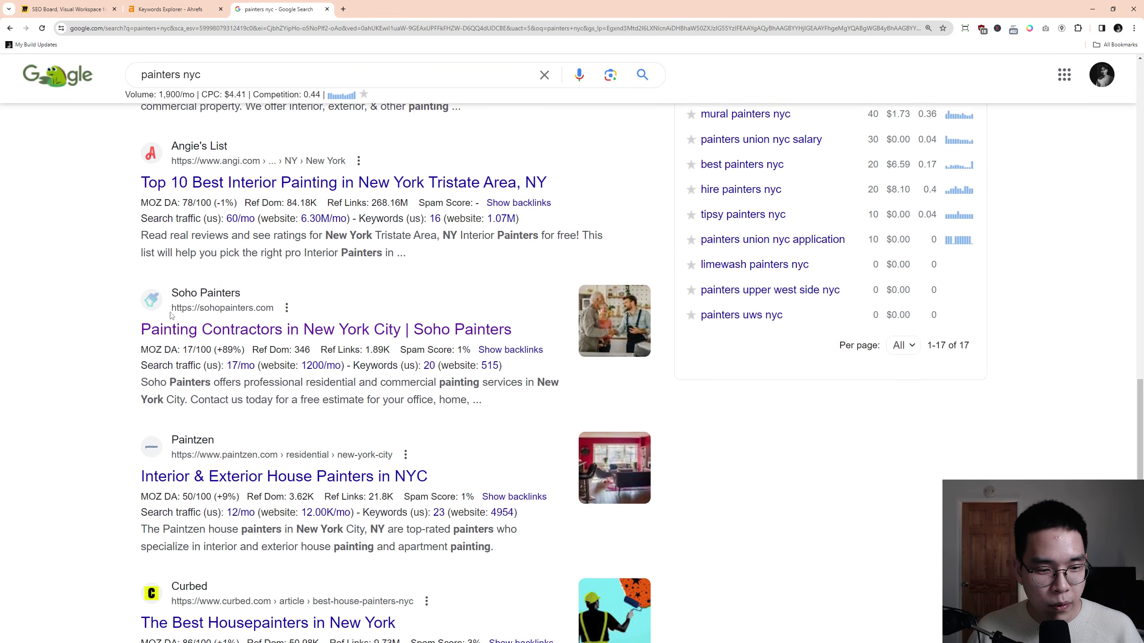
# Change the Google search to "painters in nyc", review its ranking websites, and close the results tab.
pyautogui.click(184, 74)
pyautogui.write('in')
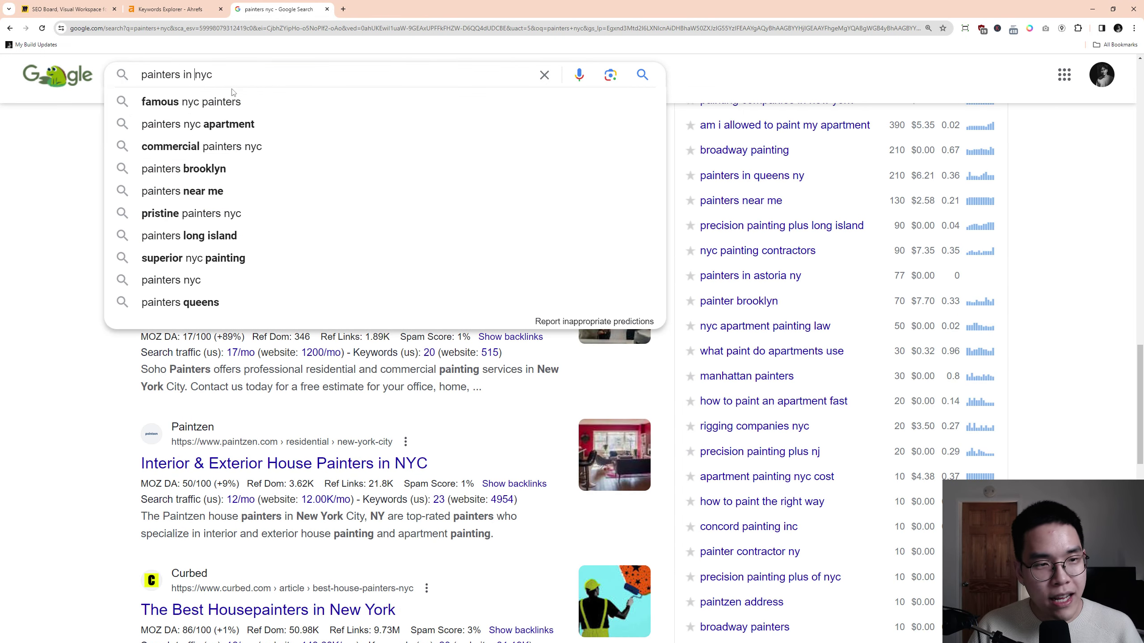
pyautogui.press('Return')
pyautogui.scroll(-15, 101, 265)
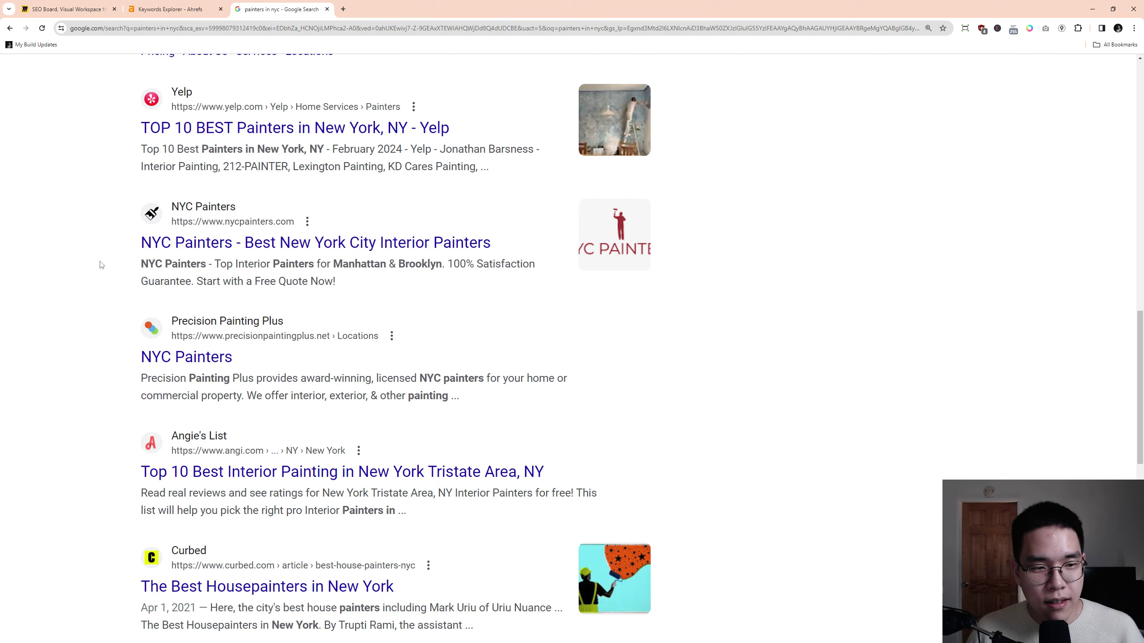
pyautogui.scroll(-8, 101, 265)
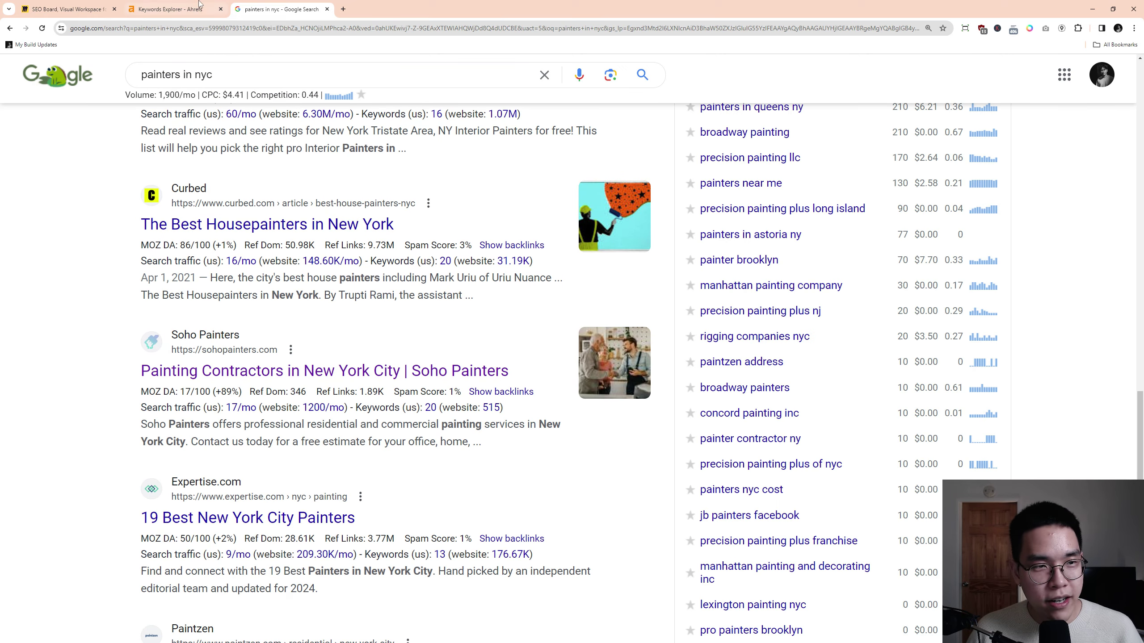
pyautogui.hotkey('ctrl', 'w')
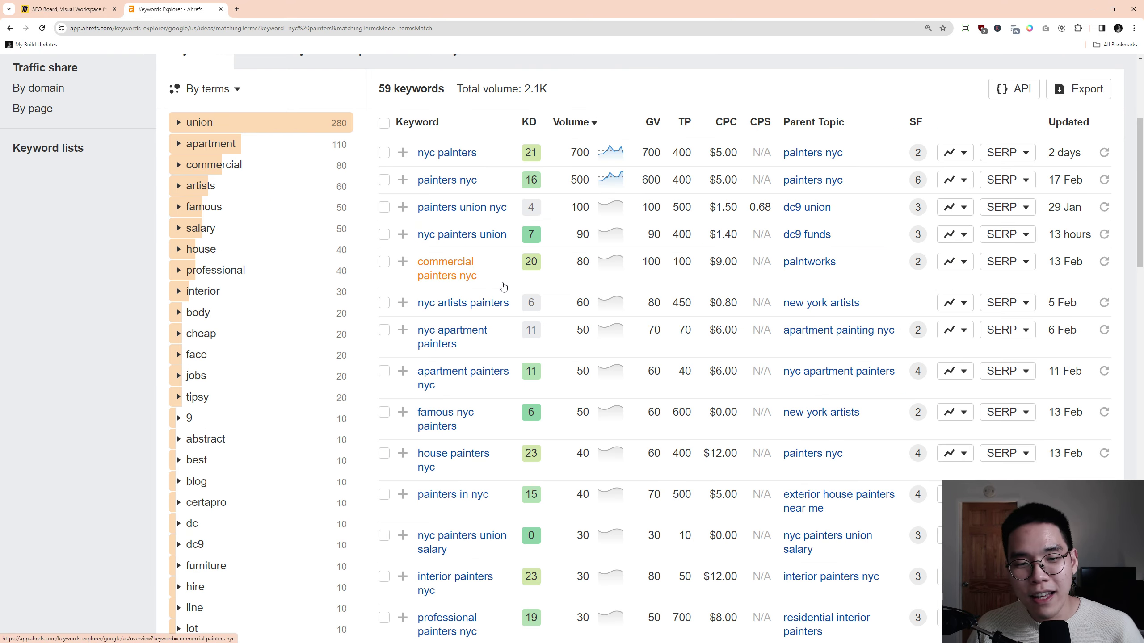
# Copy the "commercial painters nyc" keyword from the matching terms and search Google for it in a new tab.
pyautogui.moveTo(504, 284); pyautogui.dragTo(417, 260)
pyautogui.hotkey('ctrl', 'c')
pyautogui.hotkey('ctrl', 't')
pyautogui.hotkey('ctrl', 'v')
pyautogui.press('Return')
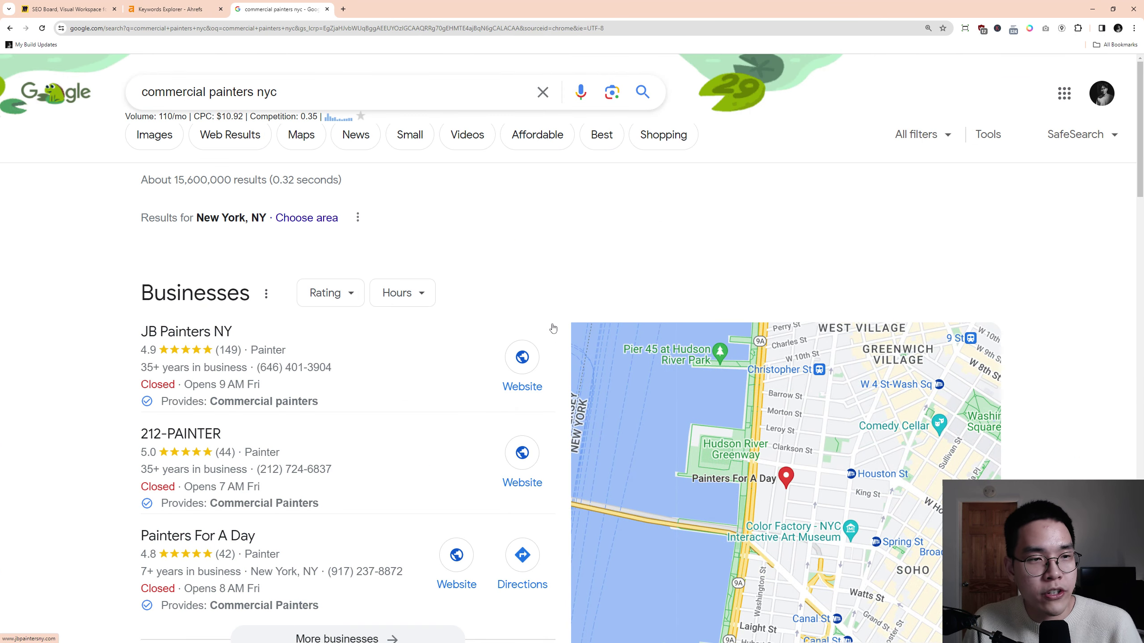
# Review the businesses and websites ranking for "commercial painters nyc", including Soho Painters, and close the results tab.
pyautogui.scroll(-3, 74, 271)
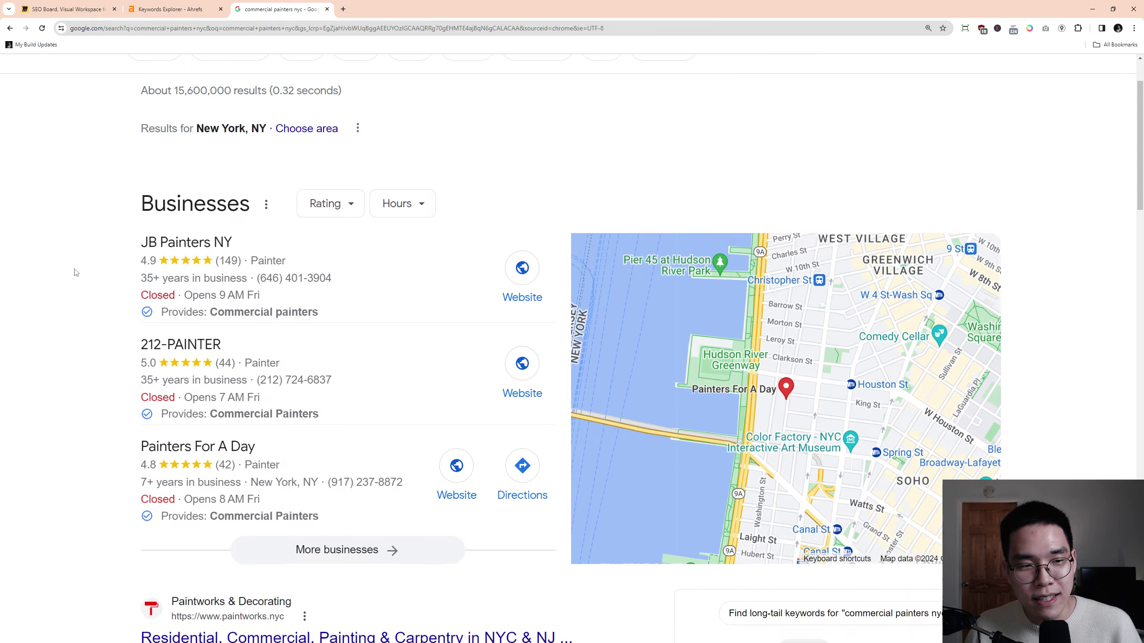
pyautogui.scroll(-2, 77, 272)
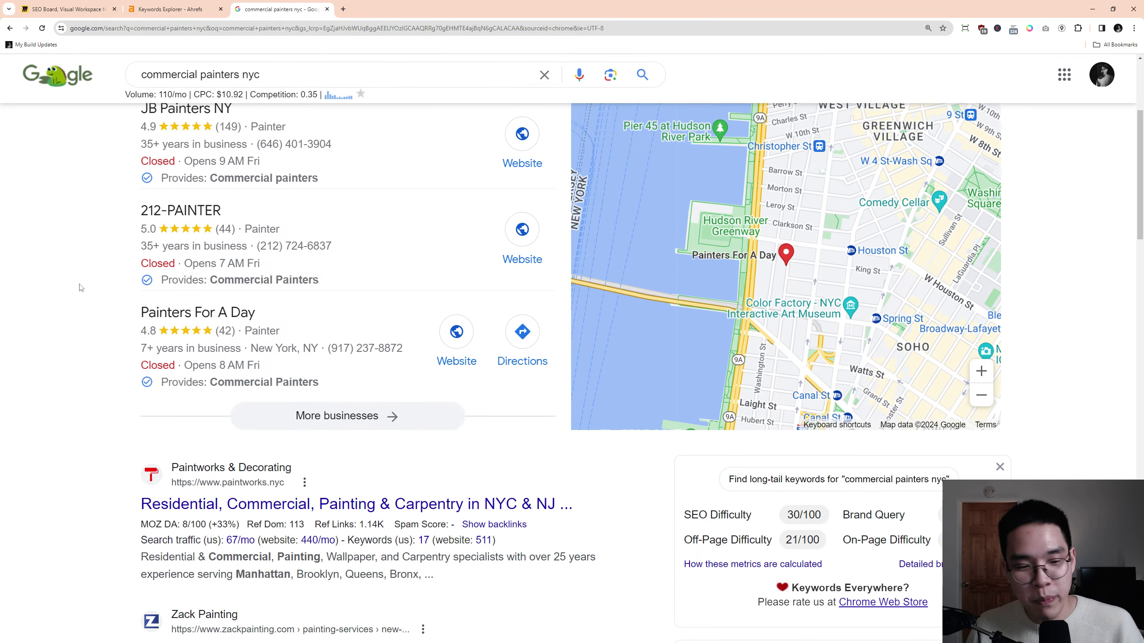
pyautogui.scroll(-4, 95, 295)
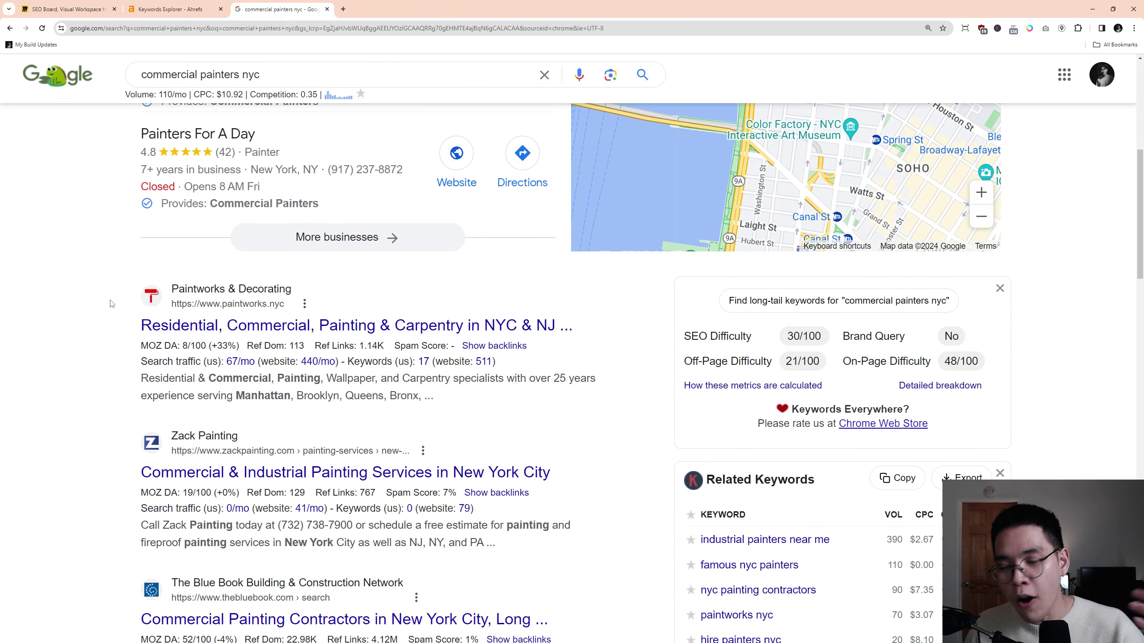
pyautogui.scroll(-2, 104, 298)
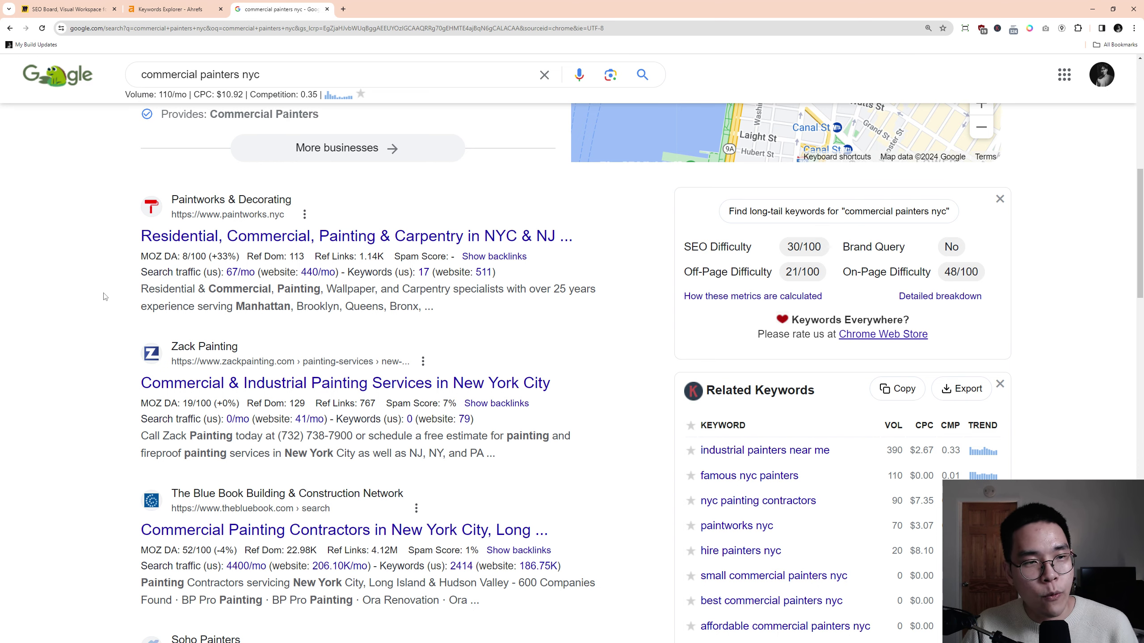
pyautogui.scroll(-10, 108, 297)
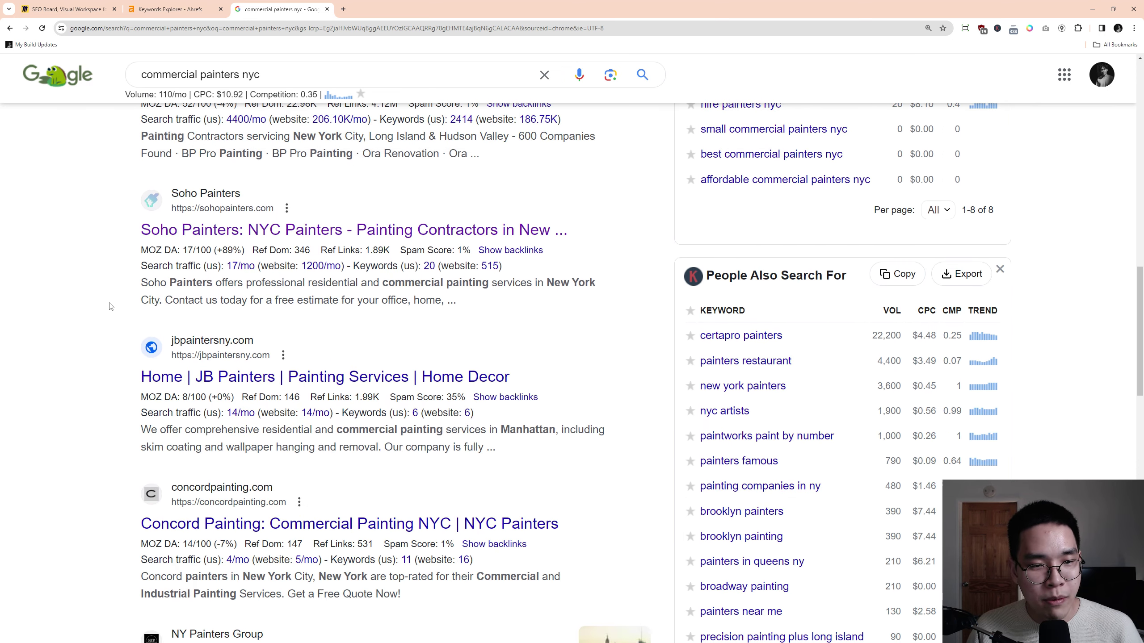
pyautogui.hotkey('ctrl', 'w')
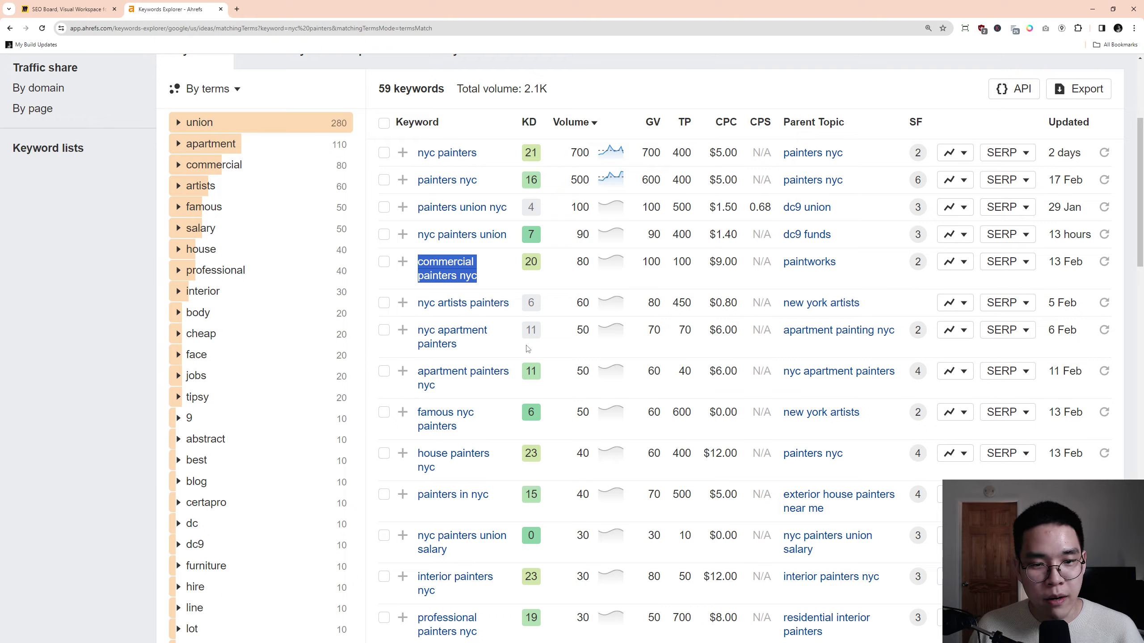
# Copy the "nyc apartment painters" keyword from the matching terms and search Google for it in a new tab.
pyautogui.scroll(-4, 486, 266)
pyautogui.moveTo(416, 152)
pyautogui.mouseDown()
pyautogui.moveTo(500, 189)
pyautogui.moveTo(493, 172)
pyautogui.mouseUp()
pyautogui.hotkey('ctrl', 'c')
pyautogui.hotkey('ctrl', 't')
pyautogui.hotkey('ctrl', 'v')
pyautogui.press('Return')
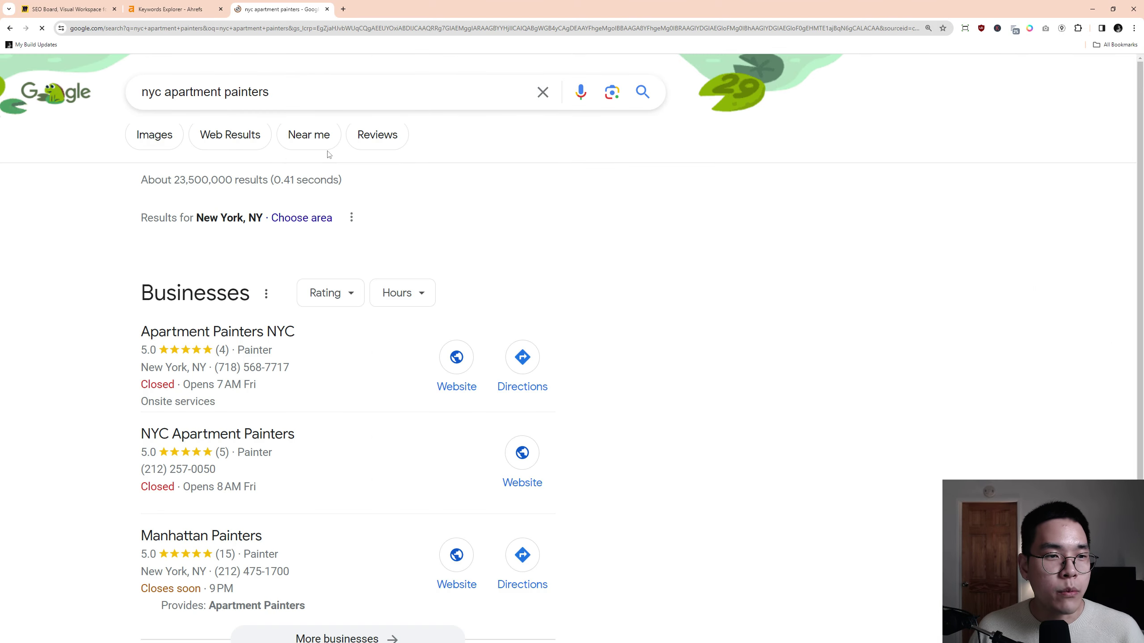
# Review the "nyc apartment painters" results, highlight the Soho Painters apartment painting listing, and close the results tab.
pyautogui.scroll(-1, 77, 286)
pyautogui.scroll(1, 82, 294)
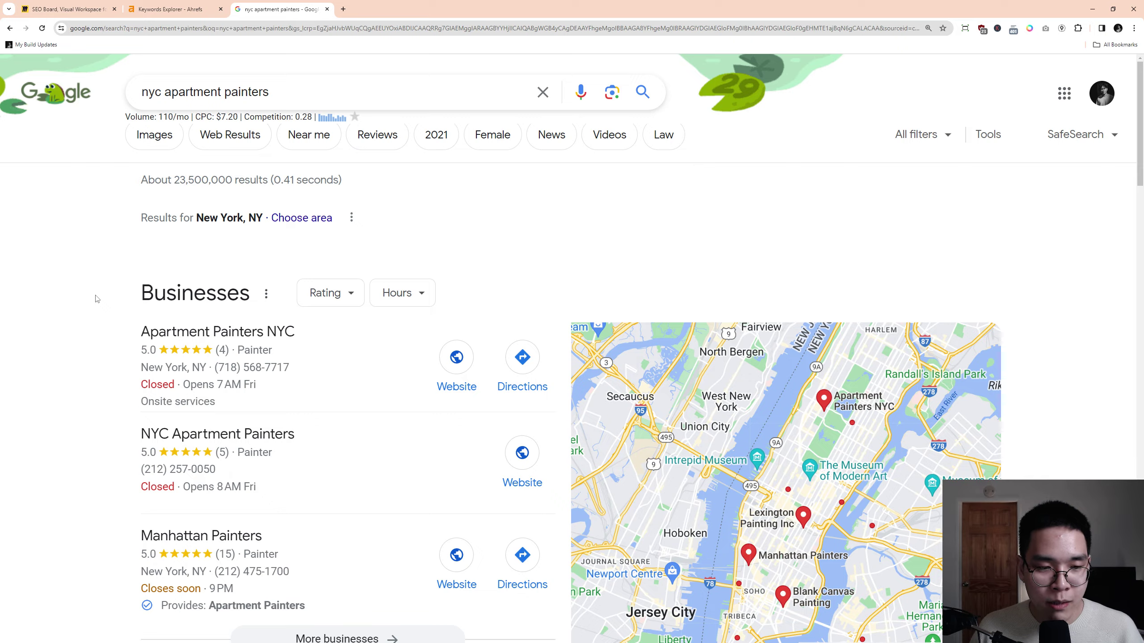
pyautogui.scroll(-15, 96, 299)
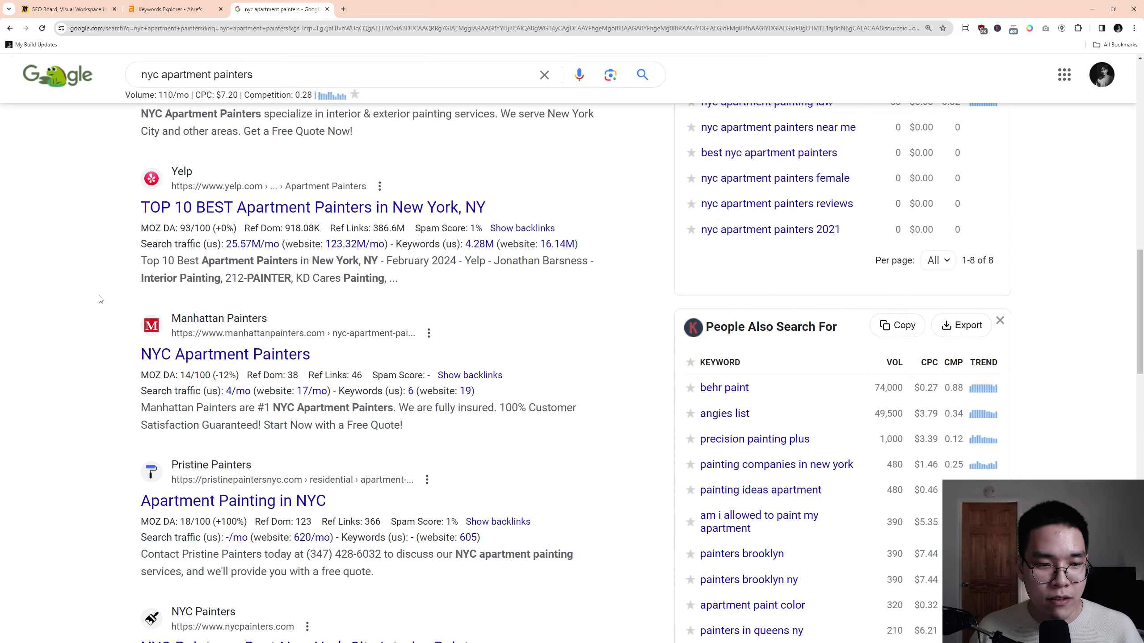
pyautogui.scroll(-10, 101, 300)
pyautogui.moveTo(80, 283); pyautogui.dragTo(513, 383)
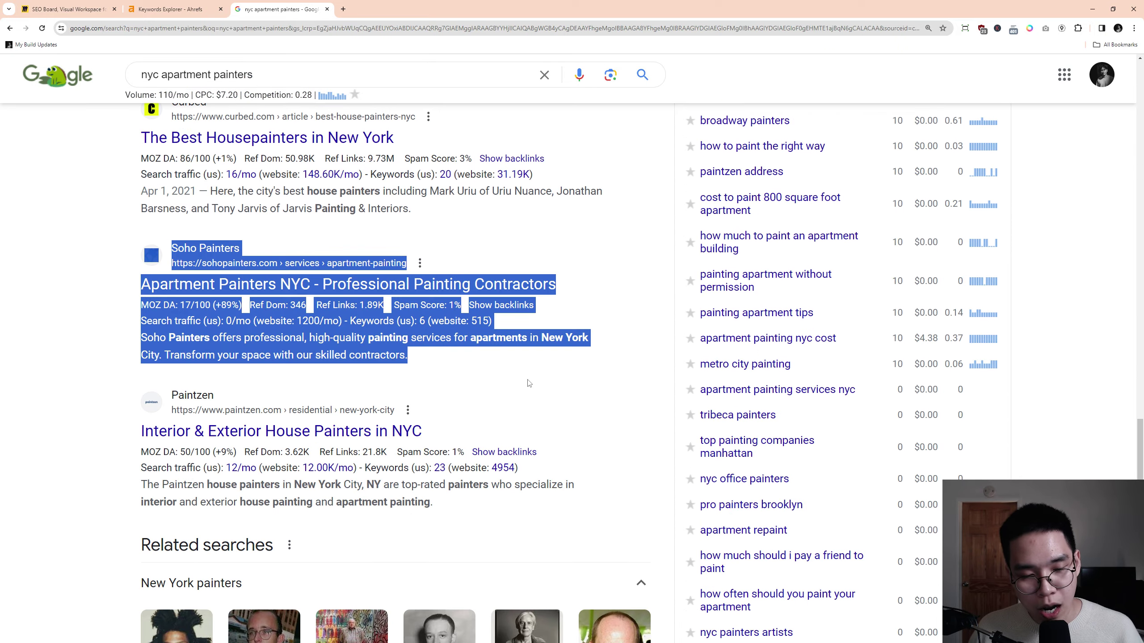
pyautogui.click(513, 383)
pyautogui.hotkey('ctrl', 'w')
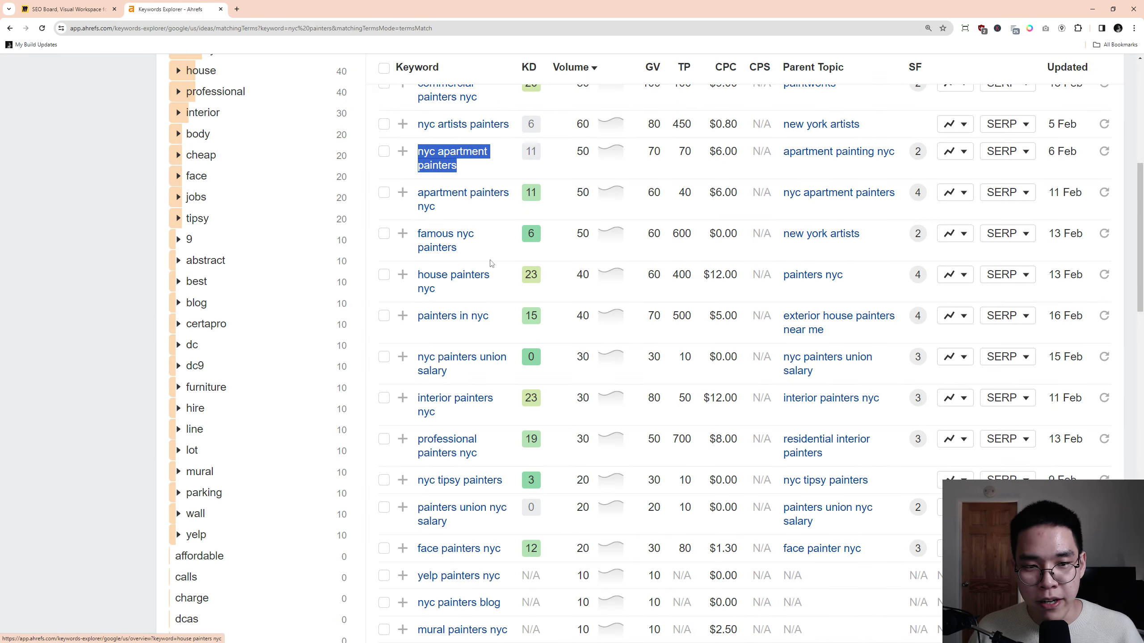
# Copy the "interior painters nyc" keyword from further down the matching terms and search Google for it in a new tab.
pyautogui.scroll(-2, 491, 264)
pyautogui.scroll(-2, 491, 264)
pyautogui.scroll(-1, 491, 263)
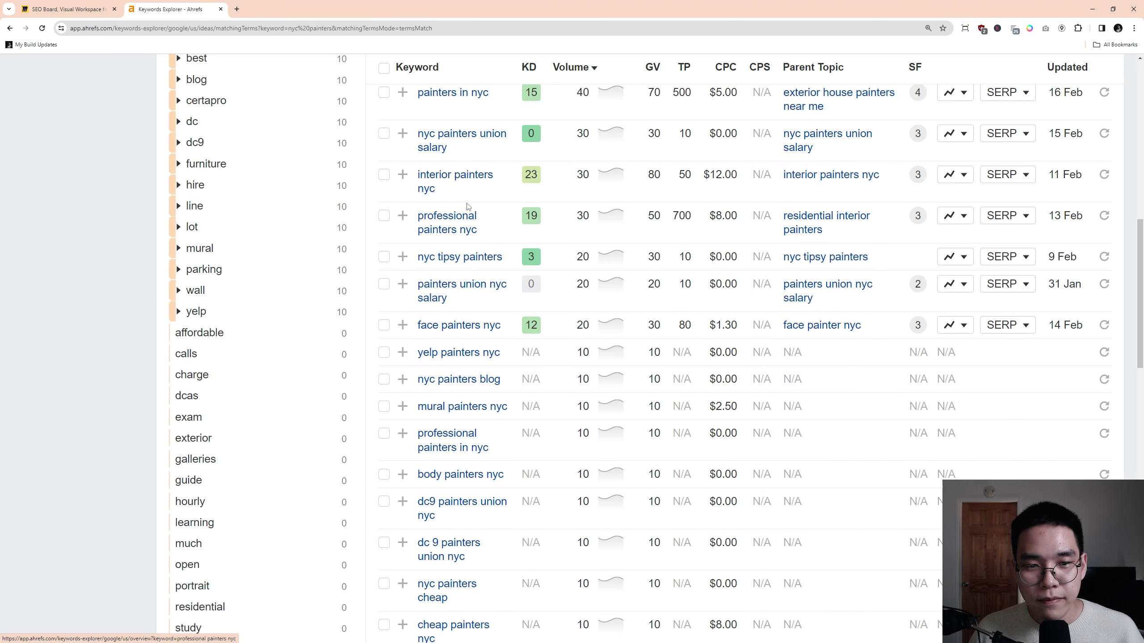
pyautogui.moveTo(496, 189); pyautogui.dragTo(401, 176)
pyautogui.hotkey('ctrl', 'c')
pyautogui.hotkey('ctrl', 't')
pyautogui.hotkey('ctrl', 'v')
pyautogui.press('Return')
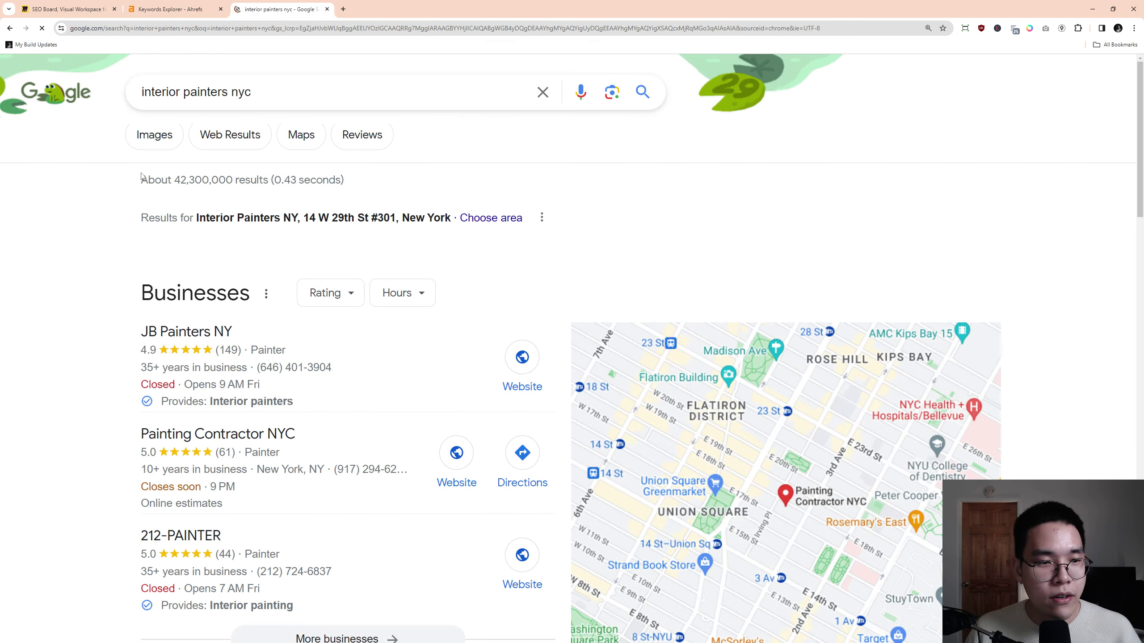
# Review the "interior painters nyc" results, pick out the Soho Painters listing, and close the results tab.
pyautogui.scroll(-7, 103, 203)
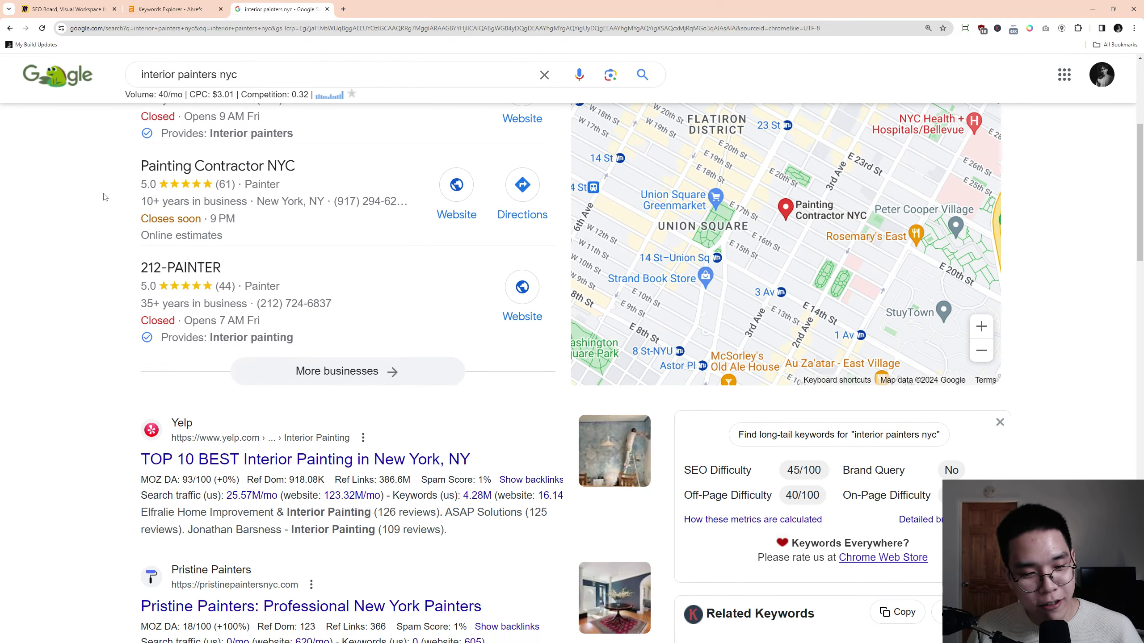
pyautogui.scroll(-20, 108, 196)
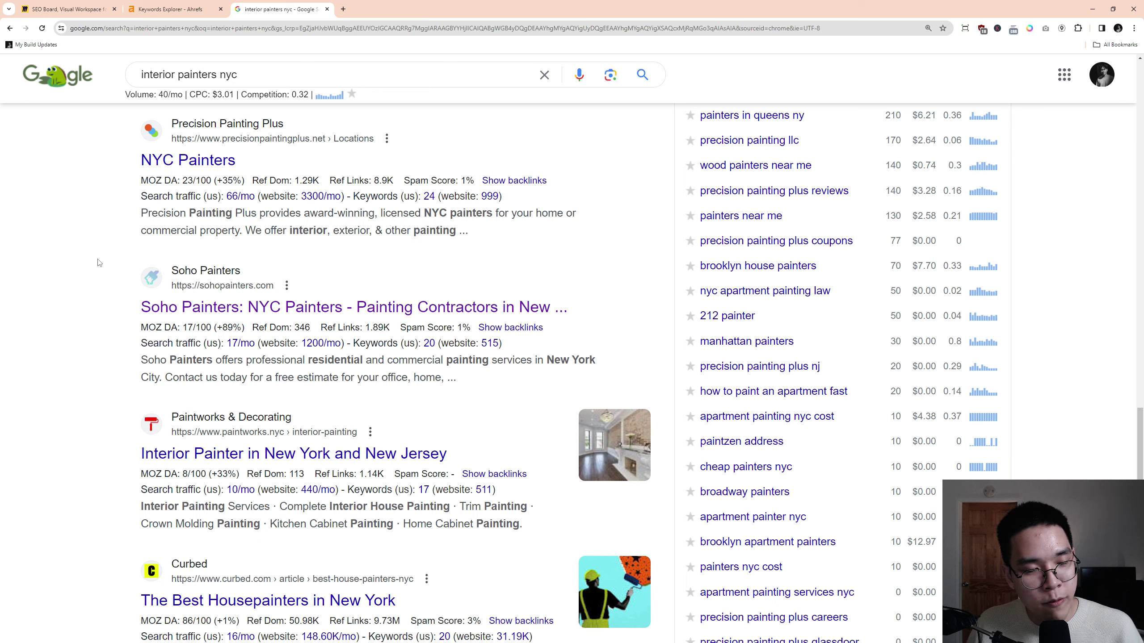
pyautogui.moveTo(137, 308); pyautogui.dragTo(568, 309)
pyautogui.hotkey('ctrl', 'w')
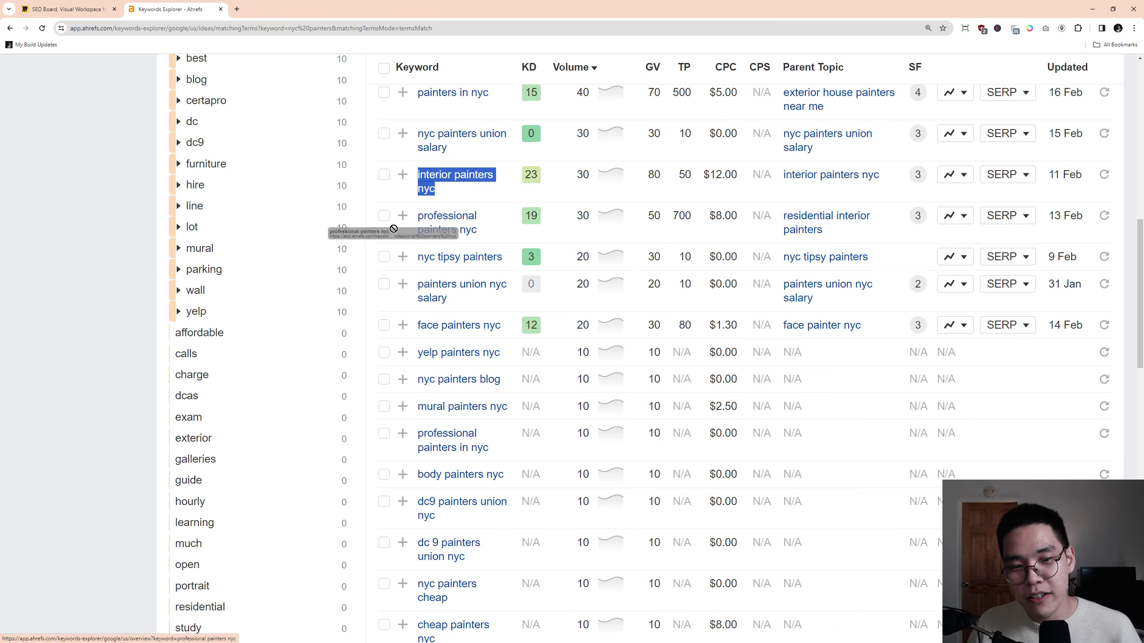
# Look through the remaining "nyc painters" matching terms and return to the higher-volume keywords.
pyautogui.scroll(-1, 450, 353)
pyautogui.scroll(-3, 468, 354)
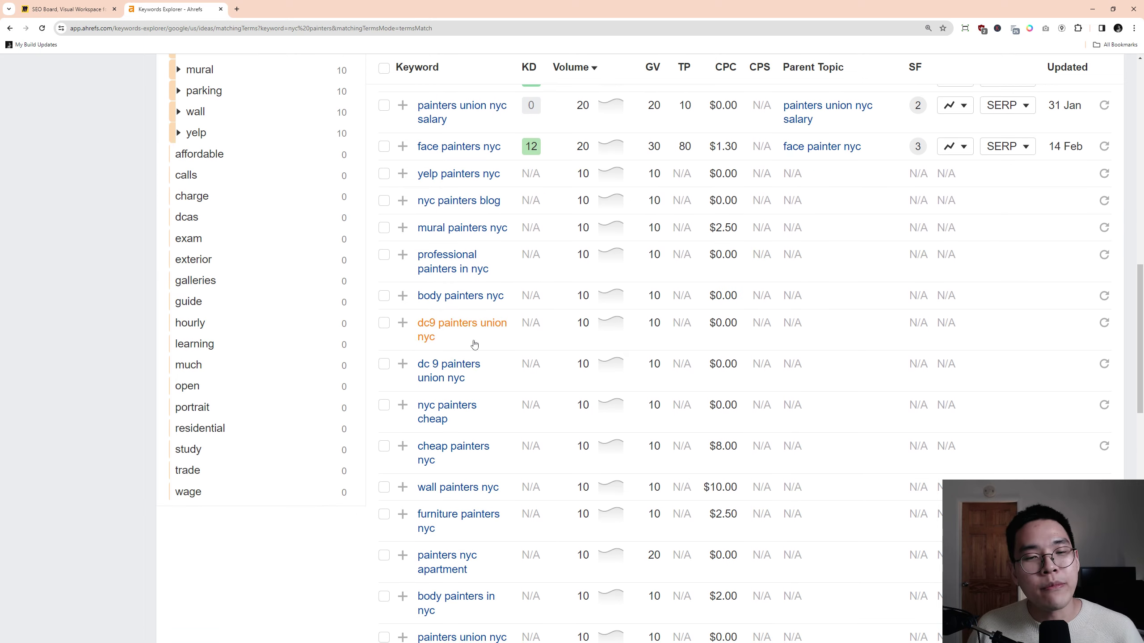
pyautogui.scroll(-5, 495, 351)
pyautogui.scroll(-7, 501, 357)
pyautogui.scroll(20, 505, 365)
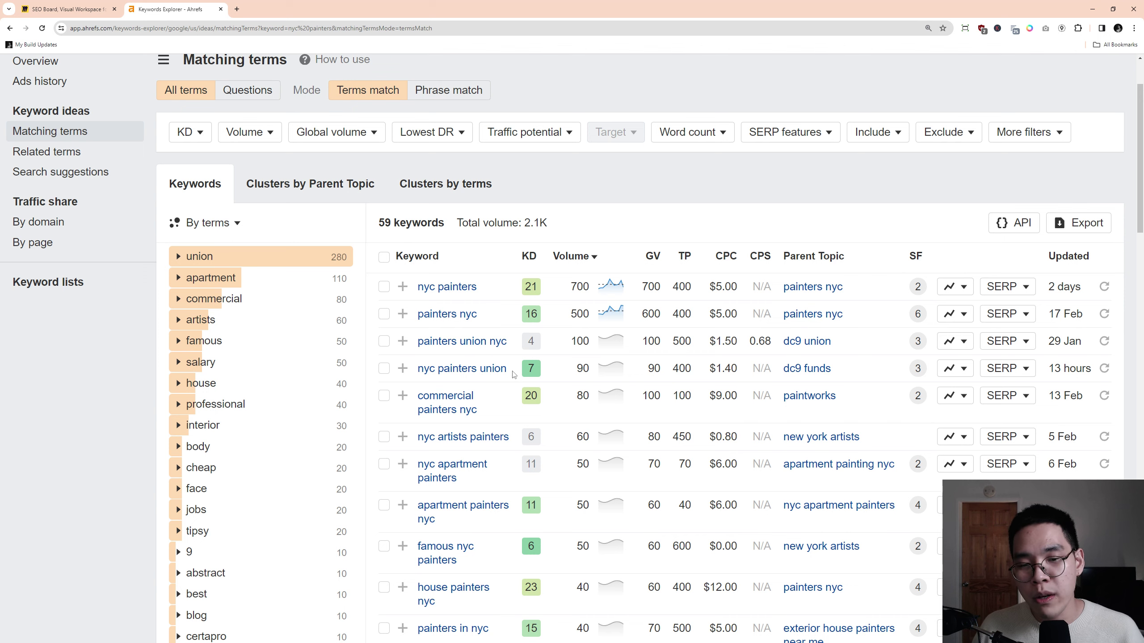
pyautogui.scroll(-4, 513, 373)
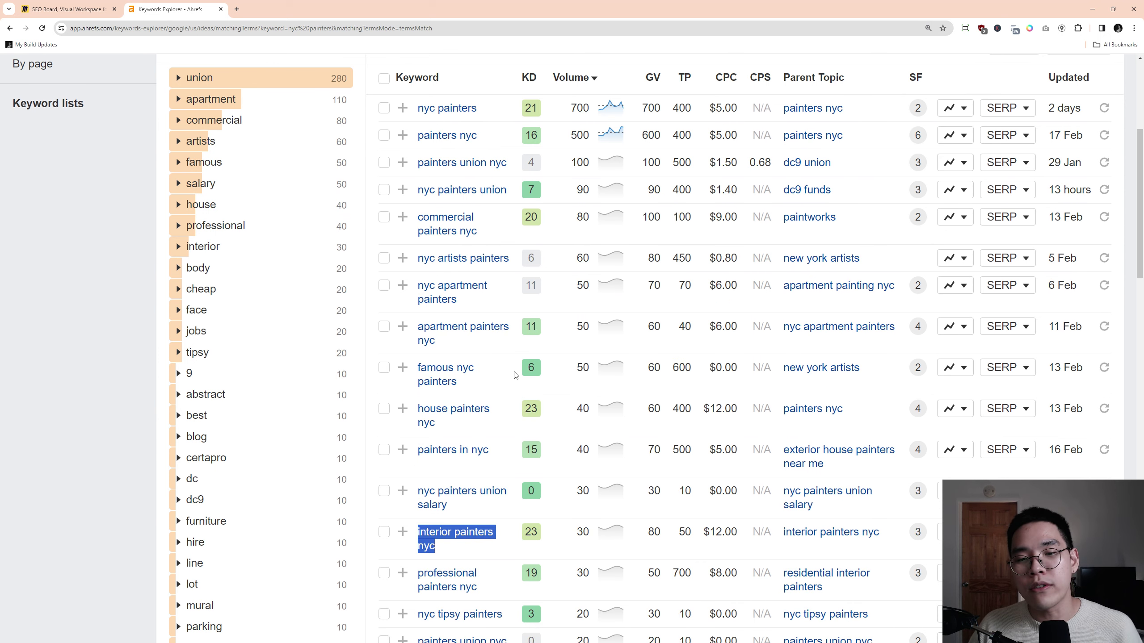